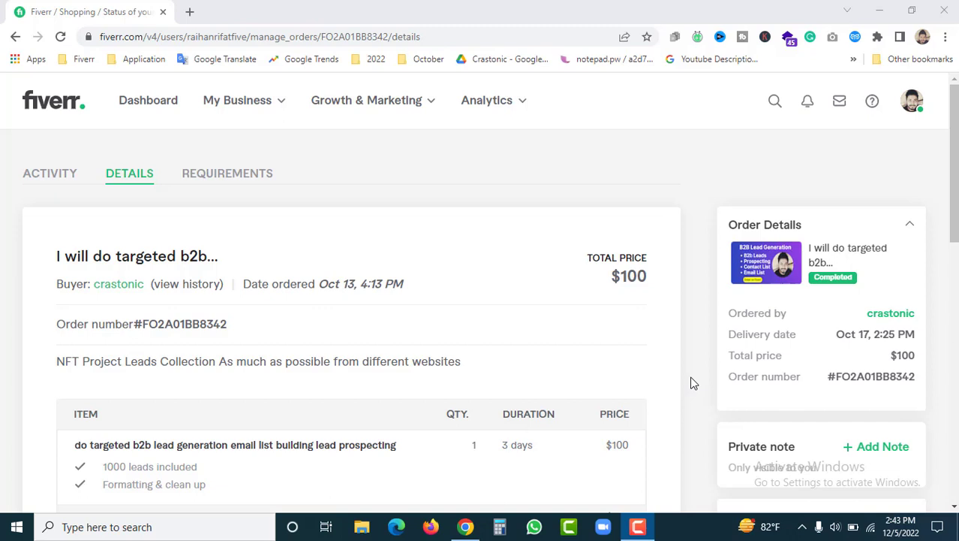
Step: Examine the completed lead generation order's details, activity and requirements, including its description and item table
{"action": "scroll", "coordinate": [692, 384], "scroll_direction": "down", "scroll_amount": 2}
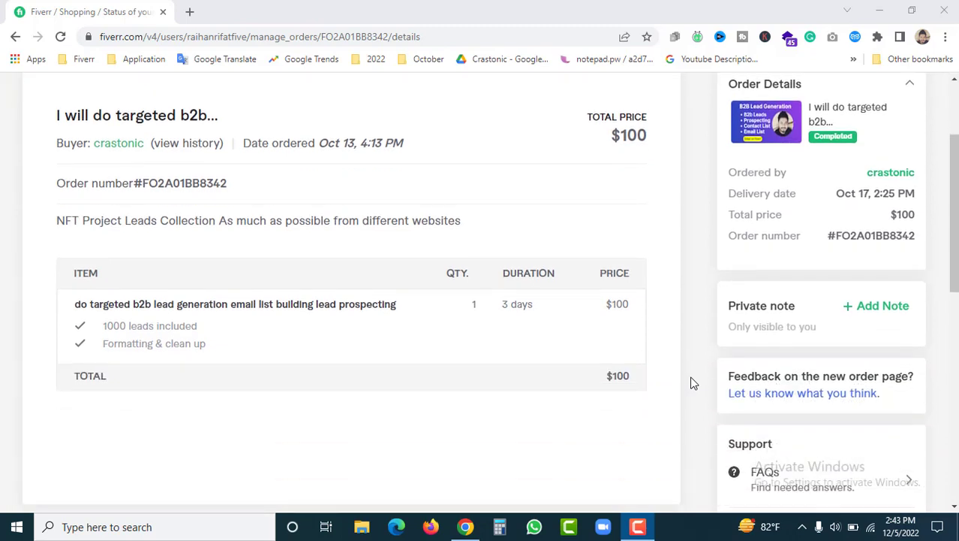
{"action": "scroll", "coordinate": [691, 401], "scroll_direction": "up", "scroll_amount": 2}
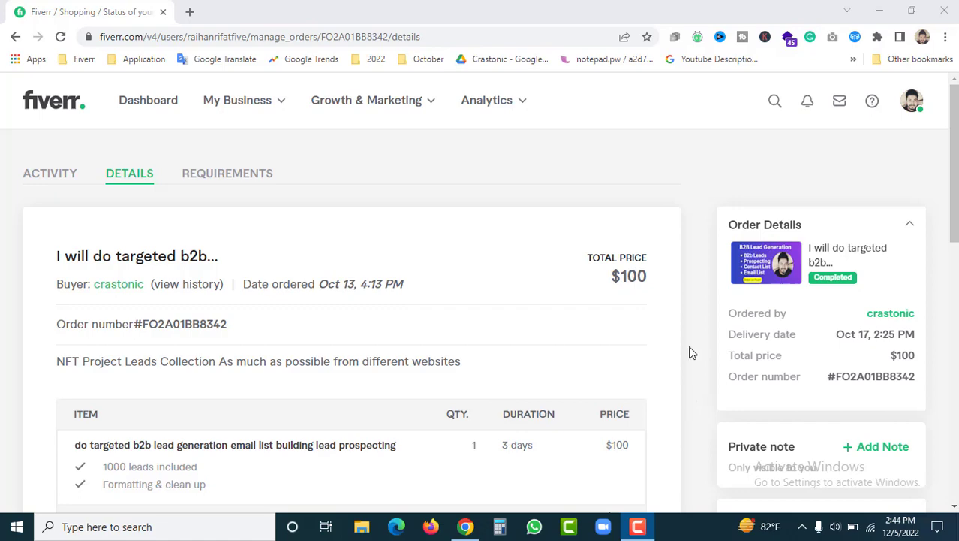
{"action": "scroll", "coordinate": [692, 349], "scroll_direction": "down", "scroll_amount": 3}
{"action": "scroll", "coordinate": [697, 368], "scroll_direction": "up", "scroll_amount": 3}
{"action": "left_click", "coordinate": [39, 175]}
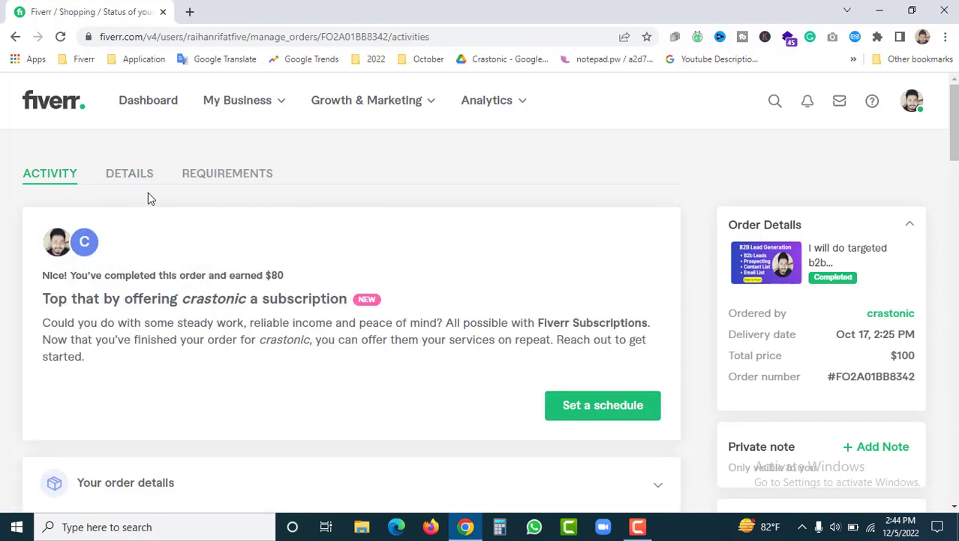
{"action": "left_click", "coordinate": [131, 182]}
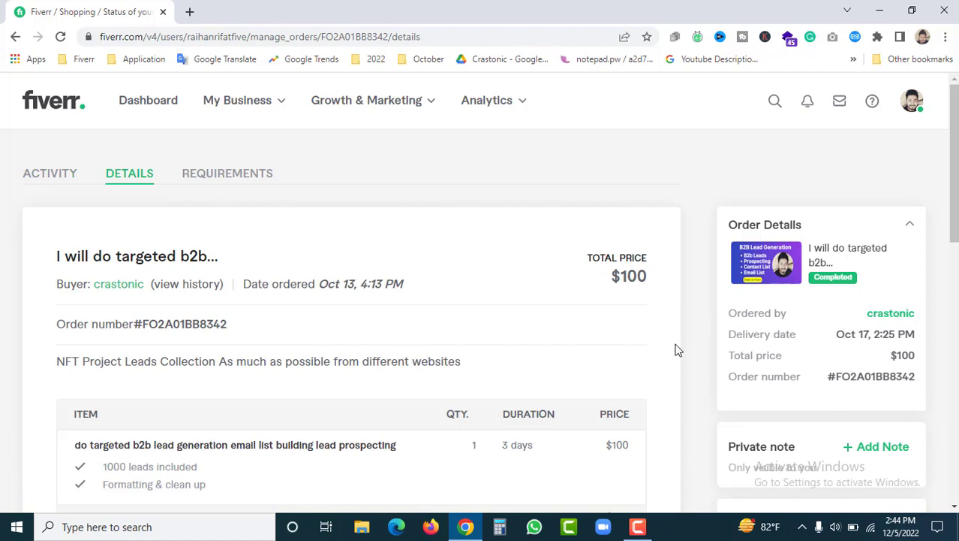
{"action": "scroll", "coordinate": [691, 368], "scroll_direction": "down", "scroll_amount": 2}
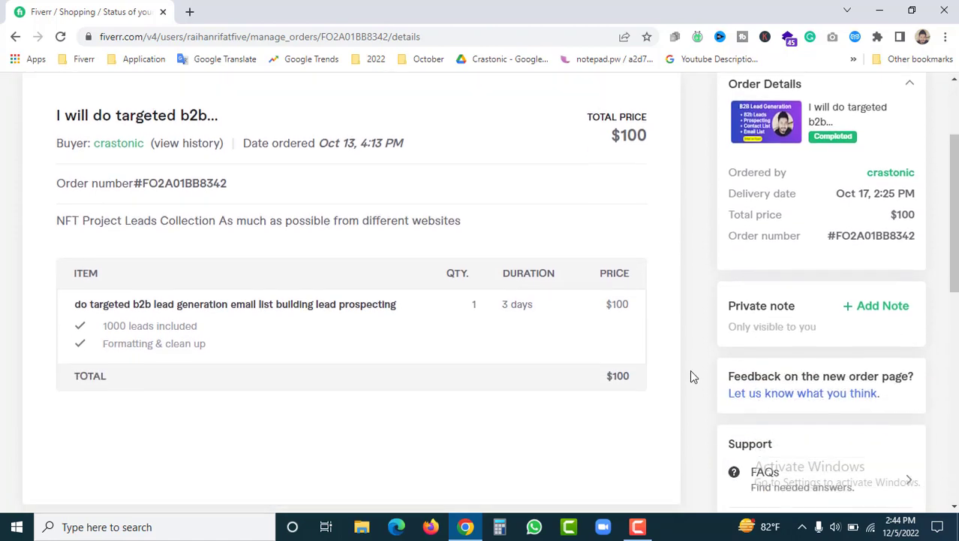
{"action": "scroll", "coordinate": [692, 373], "scroll_direction": "up", "scroll_amount": 2}
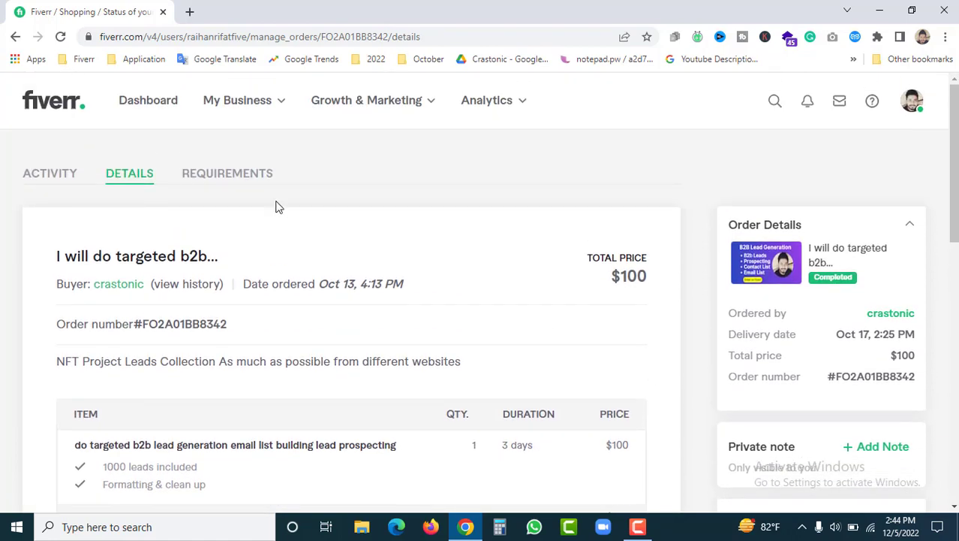
{"action": "left_click", "coordinate": [237, 174]}
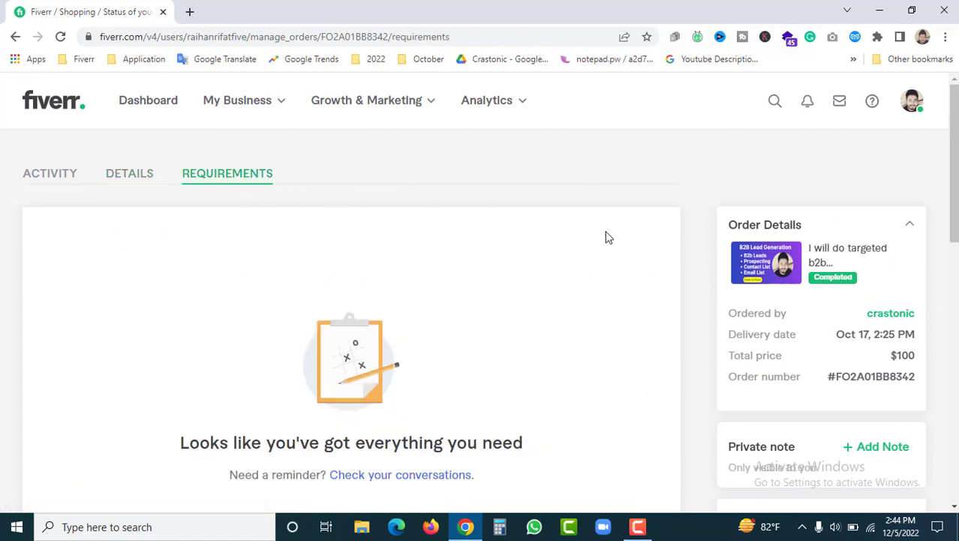
{"action": "left_click", "coordinate": [141, 179]}
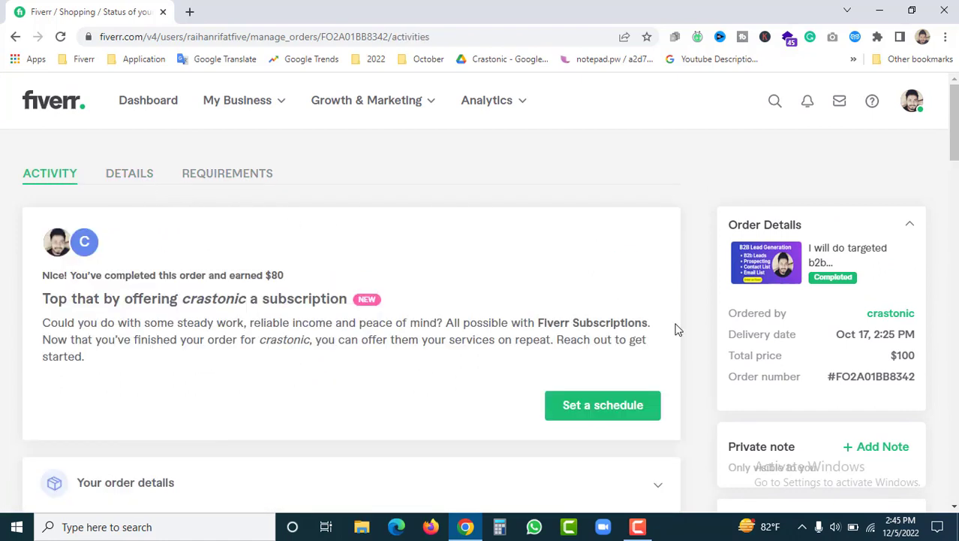
{"action": "left_click", "coordinate": [125, 179]}
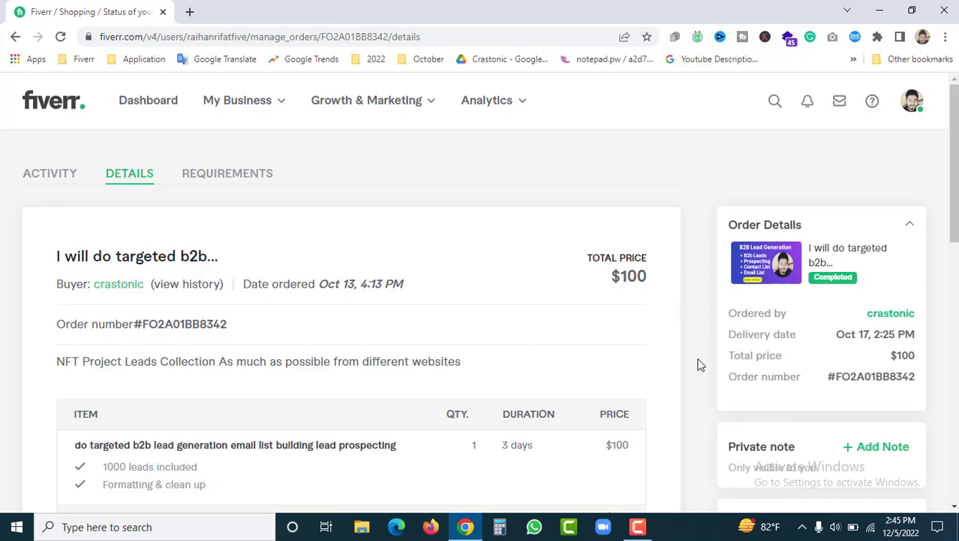
{"action": "scroll", "coordinate": [699, 364], "scroll_direction": "down", "scroll_amount": 2}
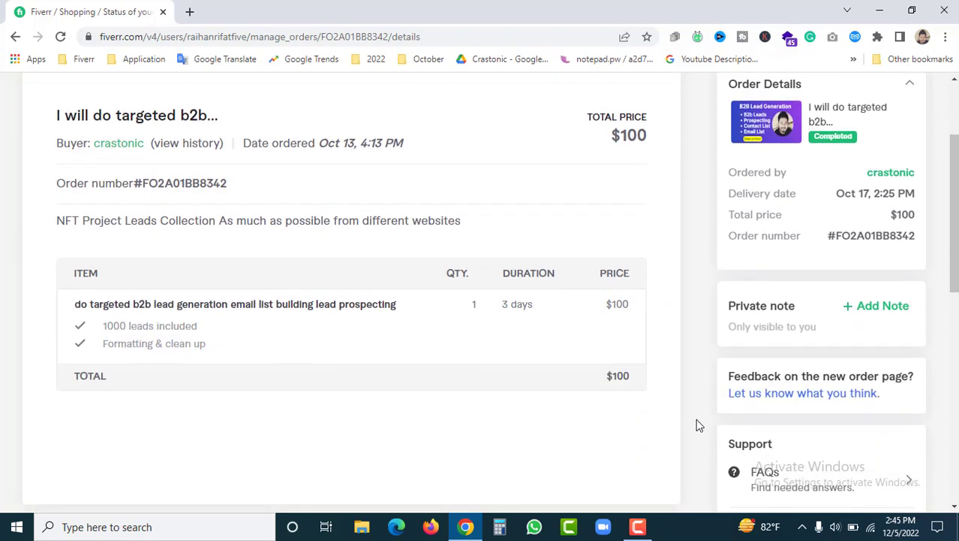
{"action": "scroll", "coordinate": [697, 424], "scroll_direction": "up", "scroll_amount": 2}
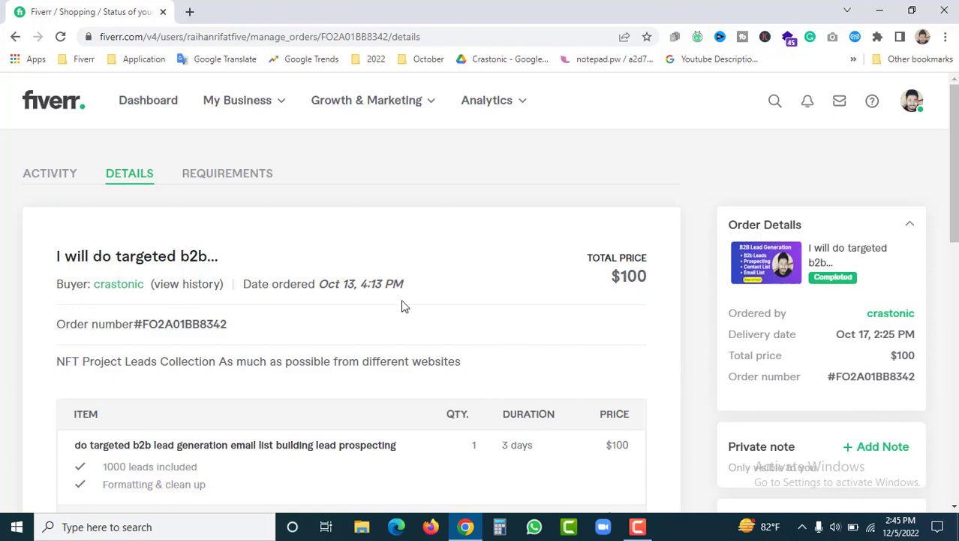
{"action": "left_click", "coordinate": [49, 179]}
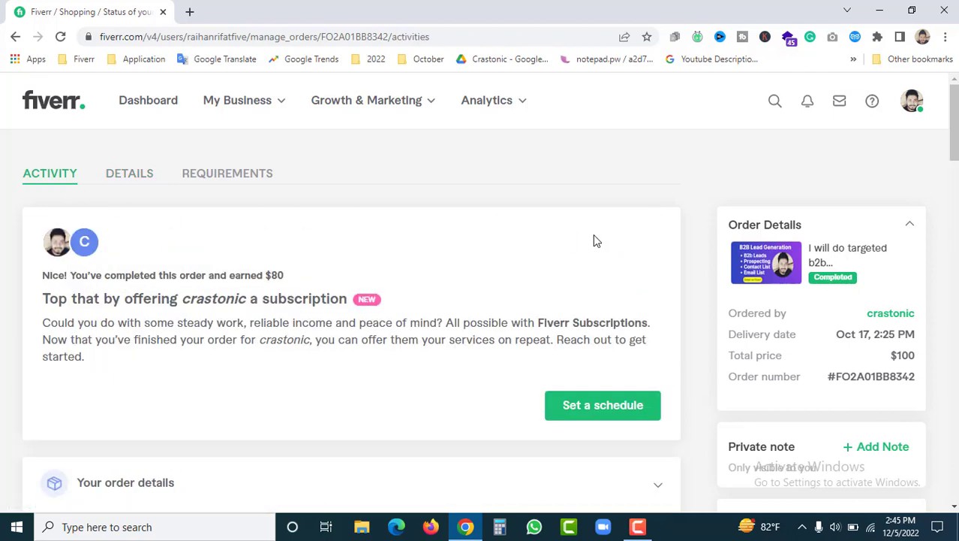
{"action": "left_click", "coordinate": [122, 183]}
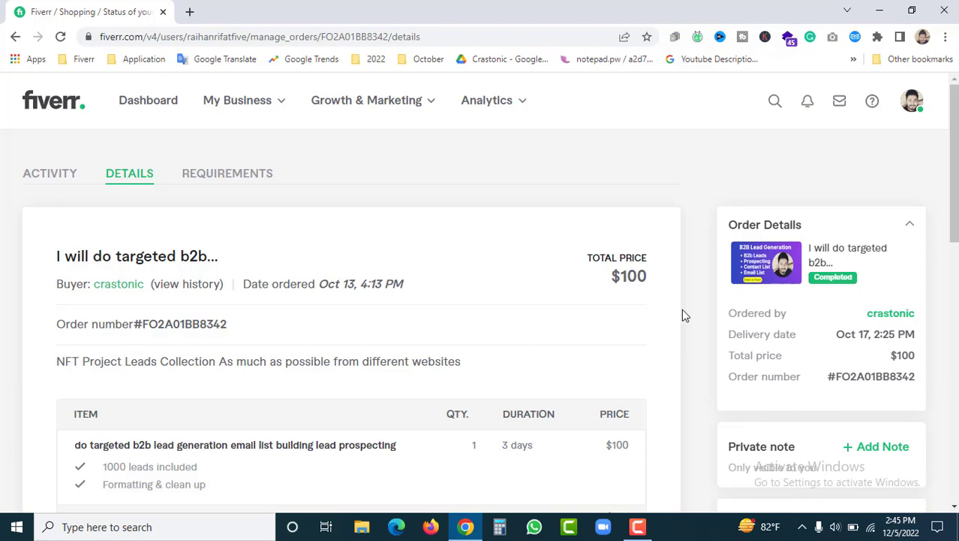
{"action": "left_click", "coordinate": [52, 179]}
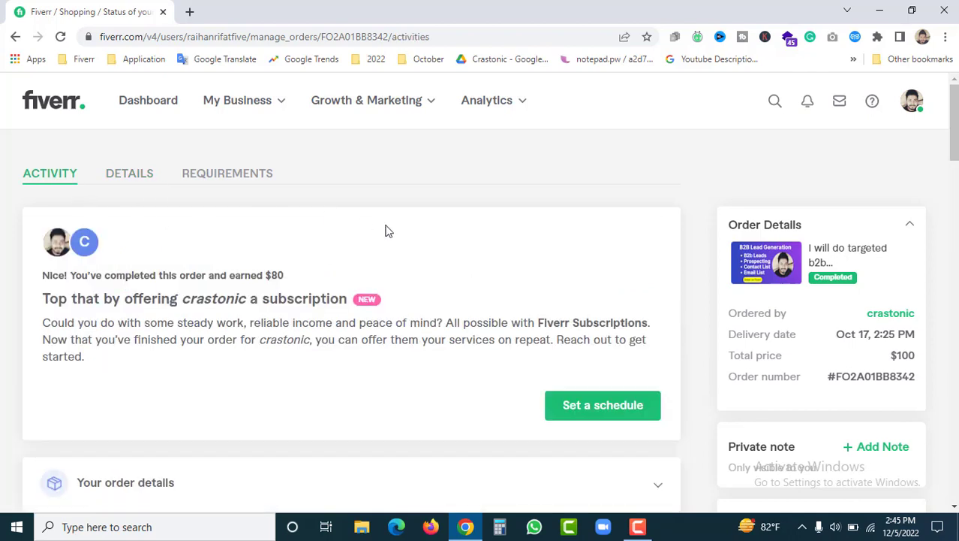
{"action": "left_click", "coordinate": [124, 176]}
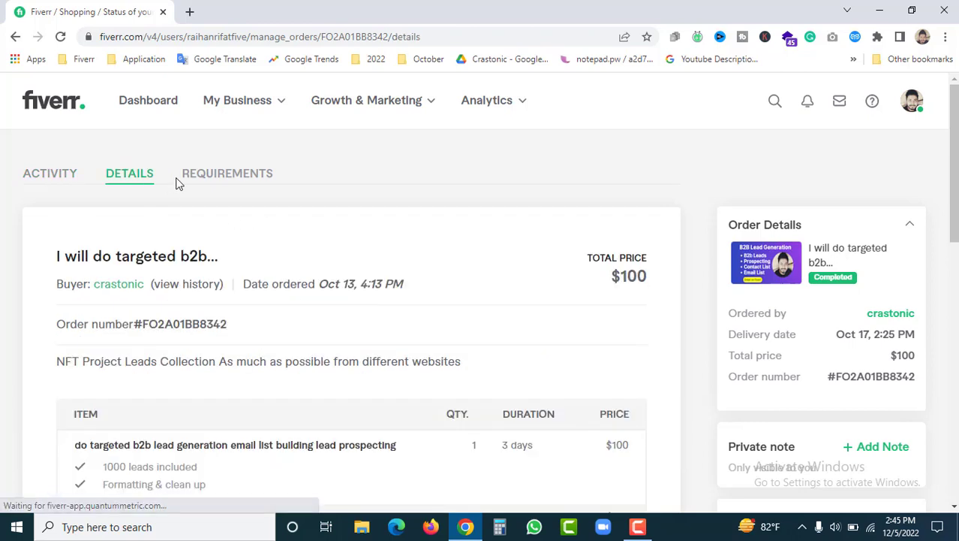
{"action": "left_click", "coordinate": [255, 180]}
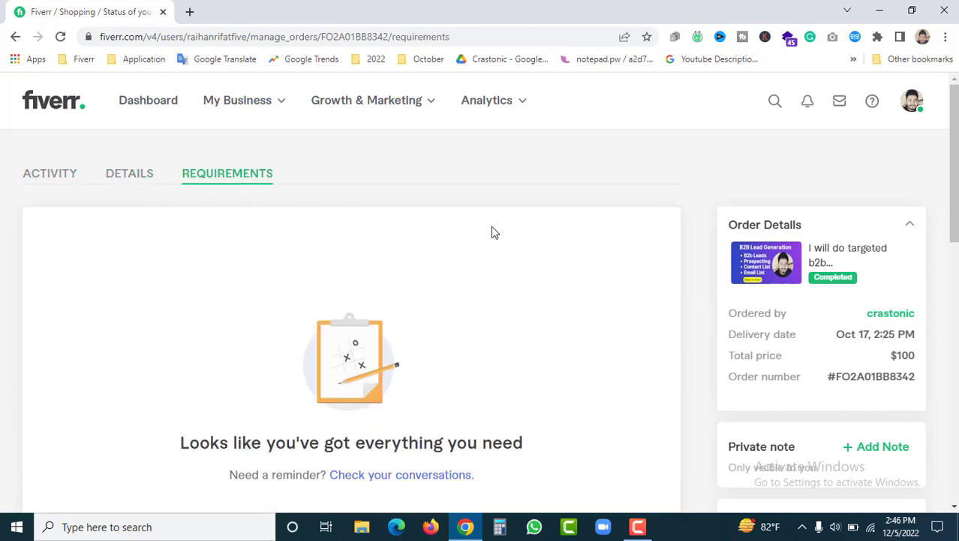
{"action": "left_click", "coordinate": [120, 177]}
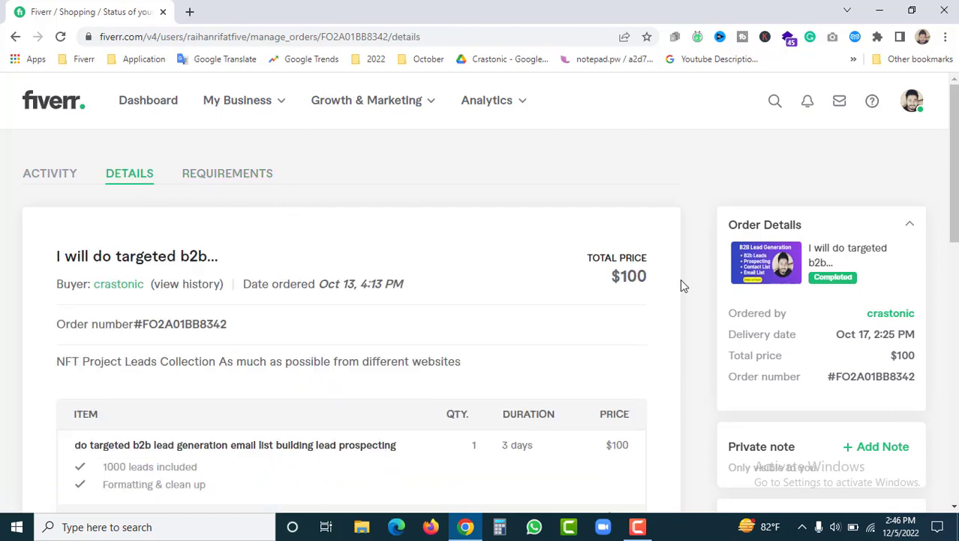
{"action": "left_click", "coordinate": [58, 177]}
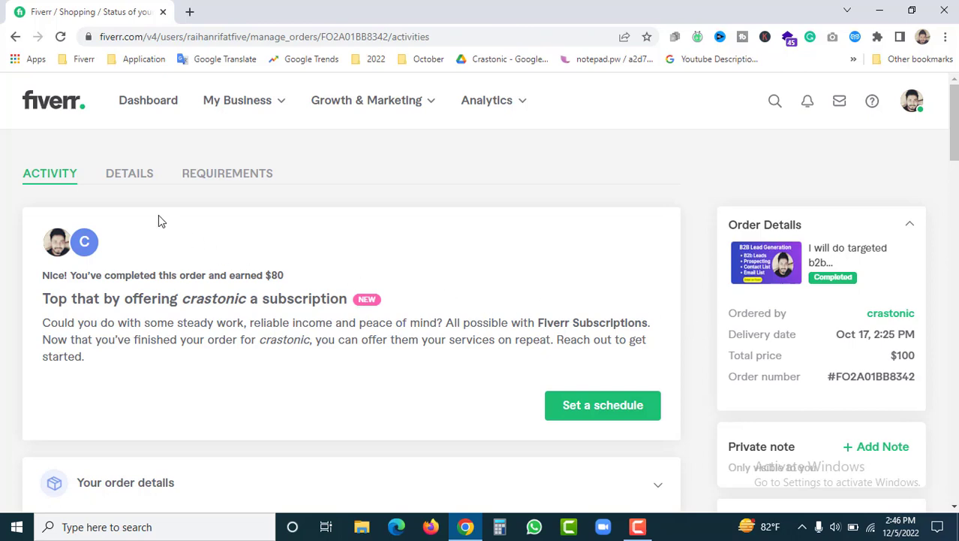
{"action": "left_click", "coordinate": [129, 177]}
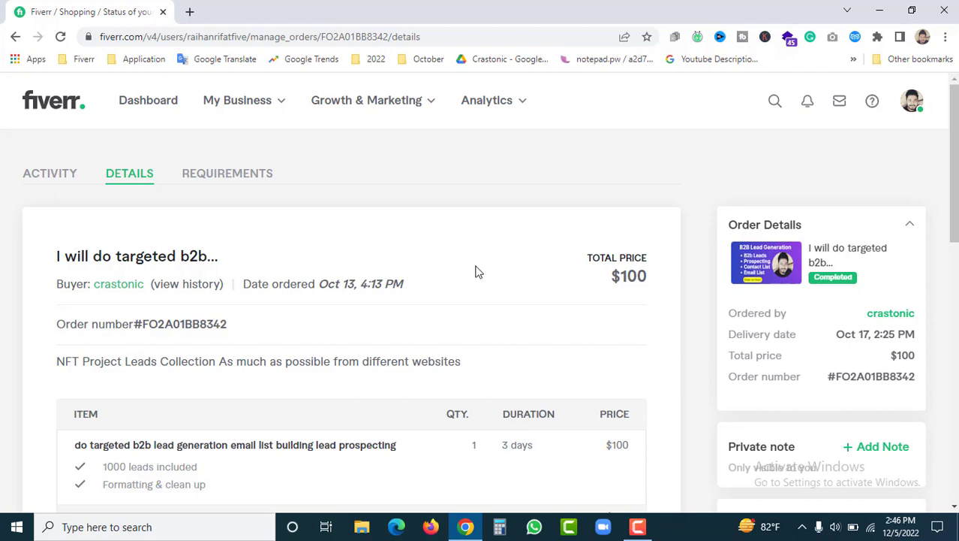
{"action": "left_click", "coordinate": [58, 180]}
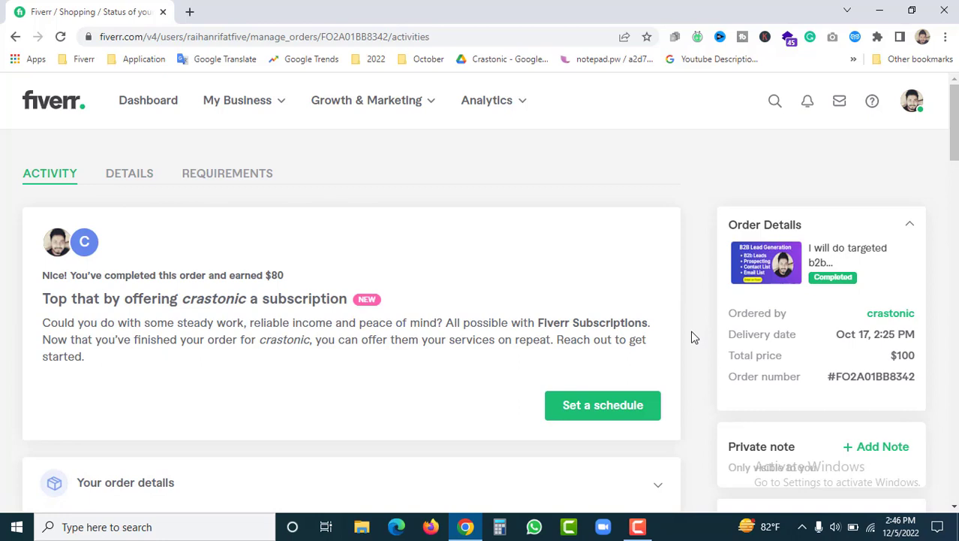
Step: Return to the order's details and examine the total price, project description and ordered item
{"action": "key", "text": "alt+Left"}
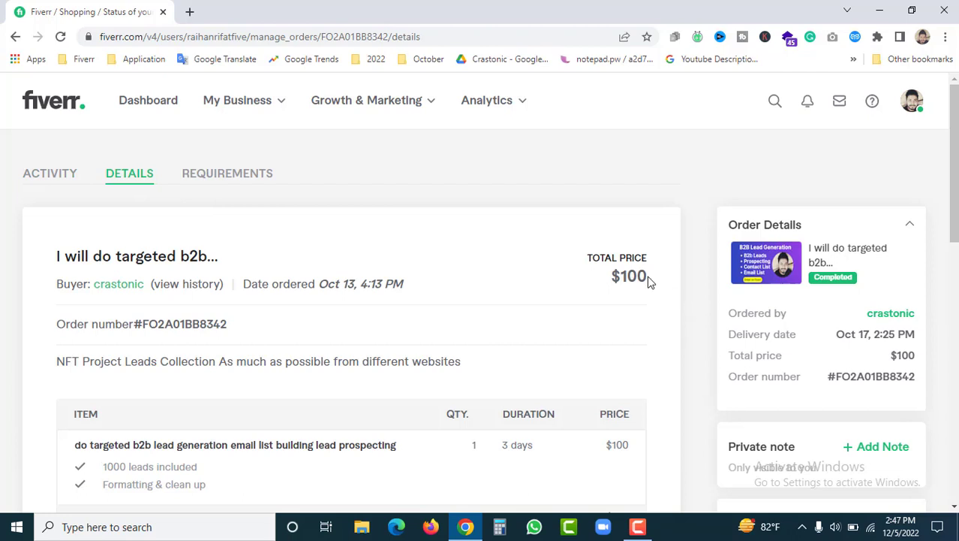
{"action": "left_click_drag", "start_coordinate": [650, 281], "coordinate": [599, 283]}
{"action": "scroll", "coordinate": [481, 303], "scroll_direction": "down", "scroll_amount": 1}
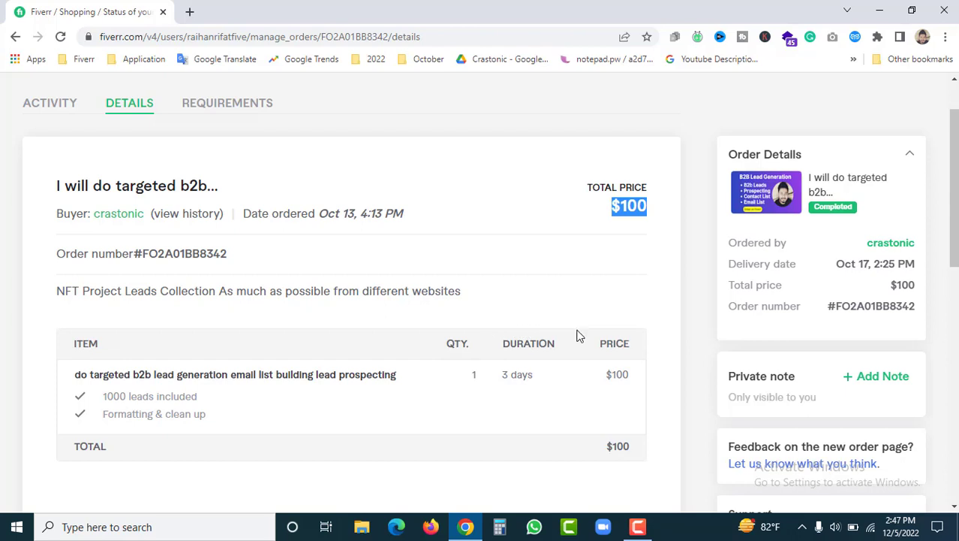
{"action": "left_click_drag", "start_coordinate": [161, 291], "coordinate": [125, 291]}
{"action": "left_click", "coordinate": [255, 326]}
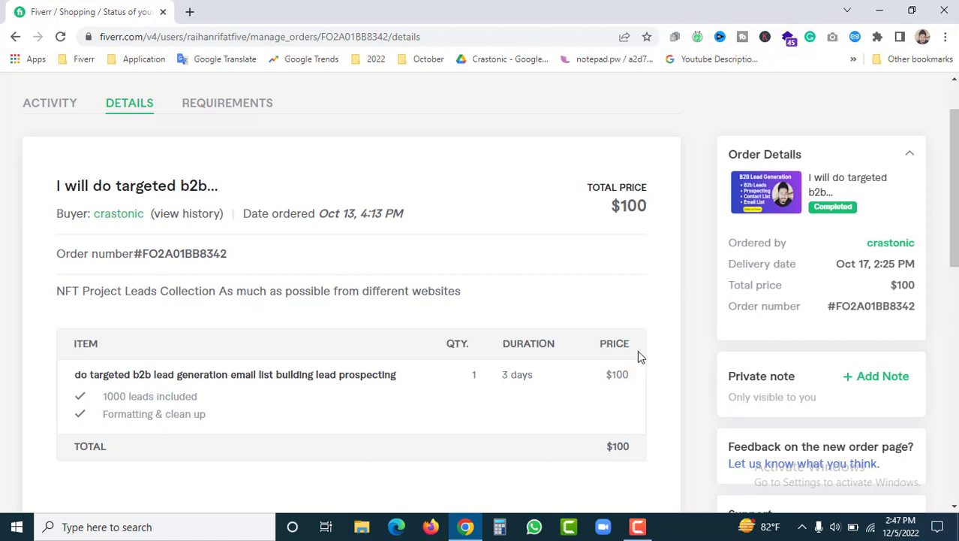
{"action": "scroll", "coordinate": [696, 350], "scroll_direction": "down", "scroll_amount": 3}
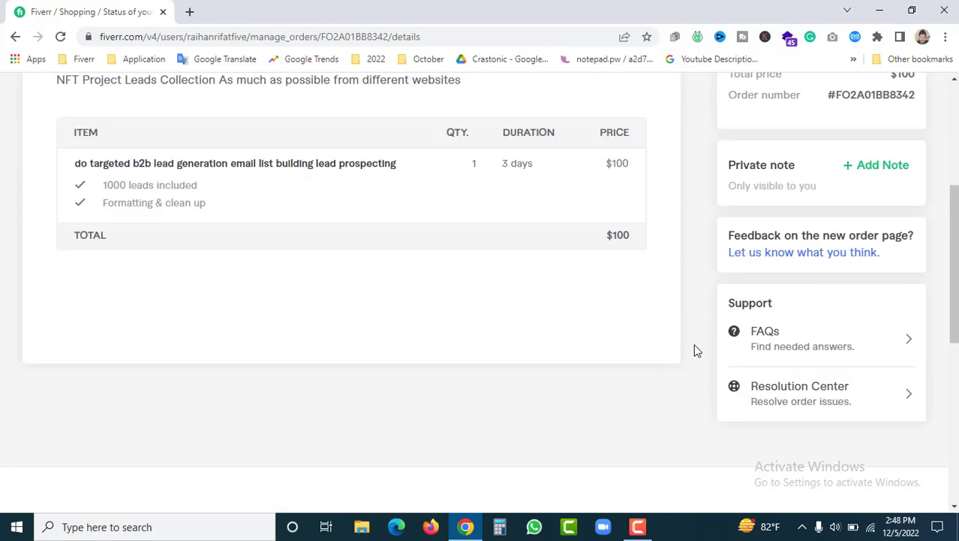
{"action": "scroll", "coordinate": [697, 349], "scroll_direction": "up", "scroll_amount": 4}
Step: Review the order's activity timeline, including the delivered spreadsheet and the reviews exchanged with the buyer
{"action": "left_click", "coordinate": [58, 181]}
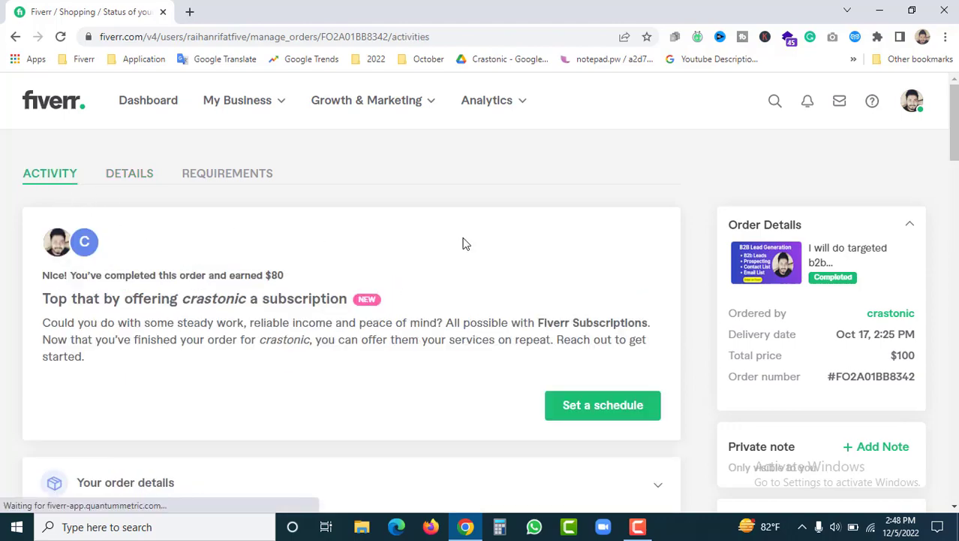
{"action": "scroll", "coordinate": [469, 295], "scroll_direction": "down", "scroll_amount": 18}
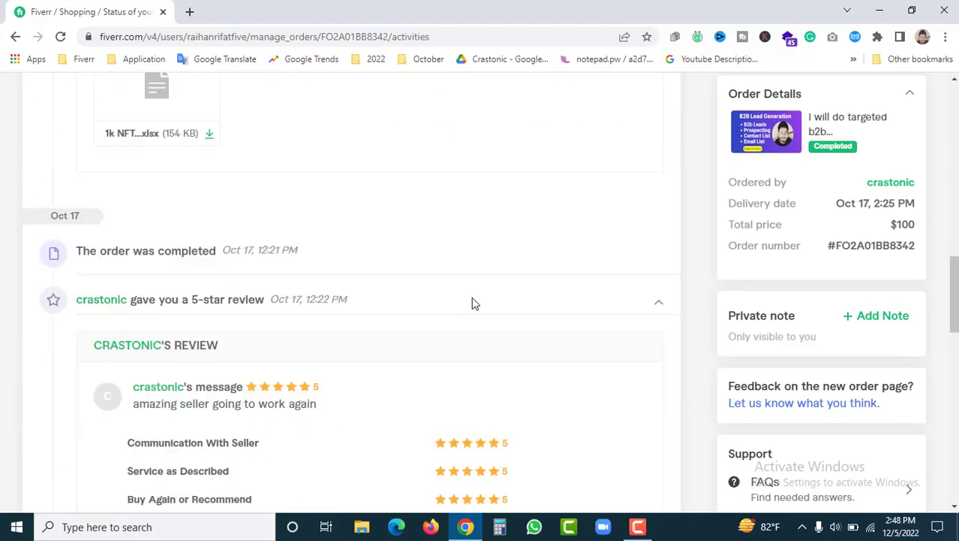
{"action": "scroll", "coordinate": [216, 361], "scroll_direction": "up", "scroll_amount": 4}
{"action": "scroll", "coordinate": [460, 319], "scroll_direction": "down", "scroll_amount": 6}
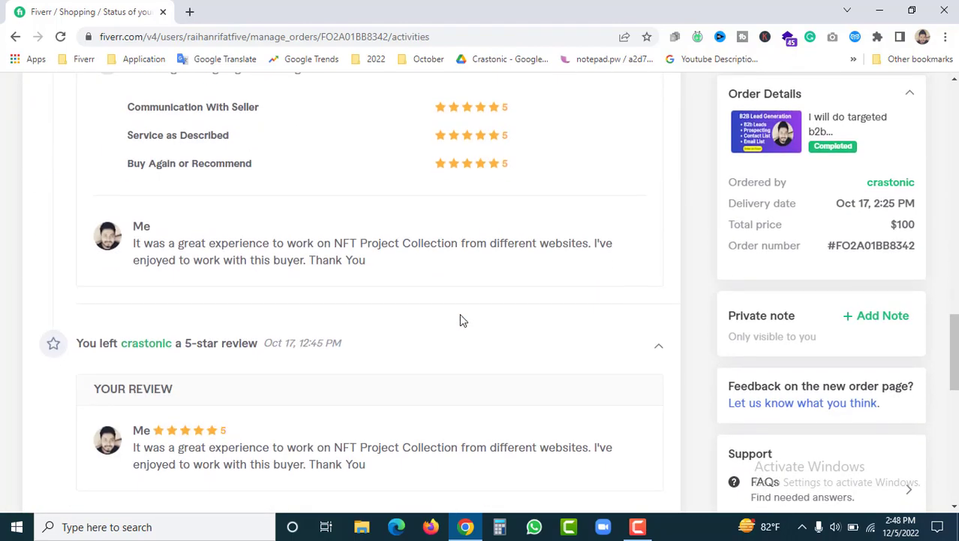
{"action": "scroll", "coordinate": [467, 324], "scroll_direction": "up", "scroll_amount": 10}
Step: Check the order's requirements page for information submitted by the buyer
{"action": "left_click", "coordinate": [246, 180]}
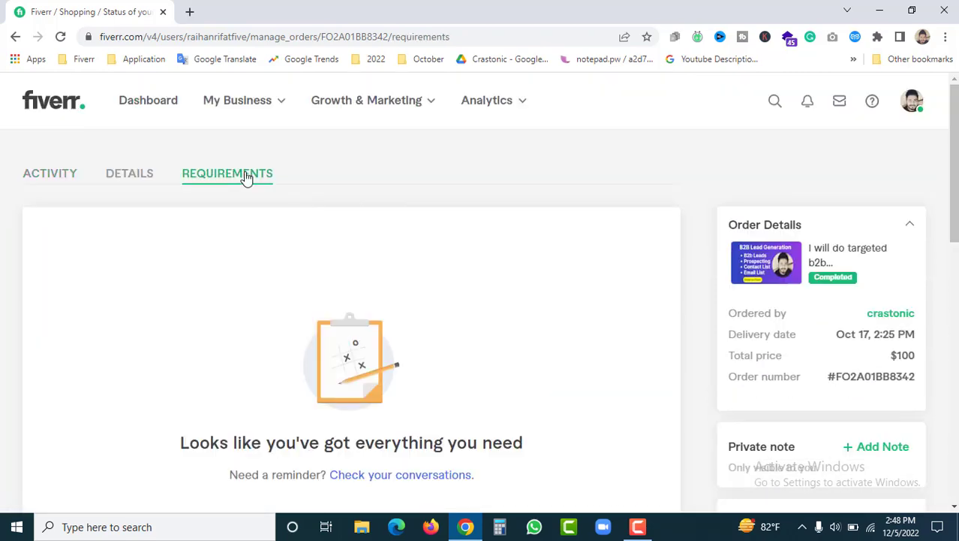
{"action": "scroll", "coordinate": [642, 351], "scroll_direction": "down", "scroll_amount": 2}
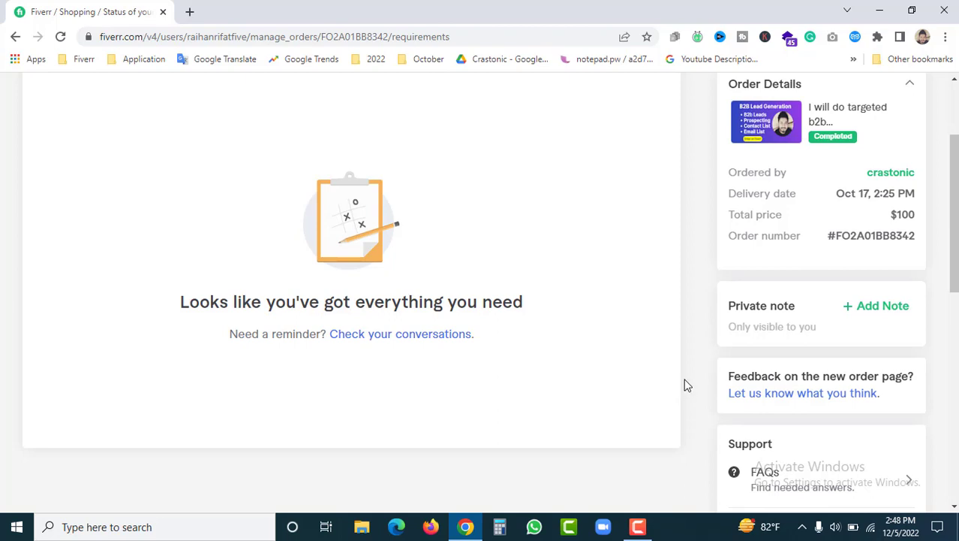
{"action": "scroll", "coordinate": [686, 384], "scroll_direction": "up", "scroll_amount": 2}
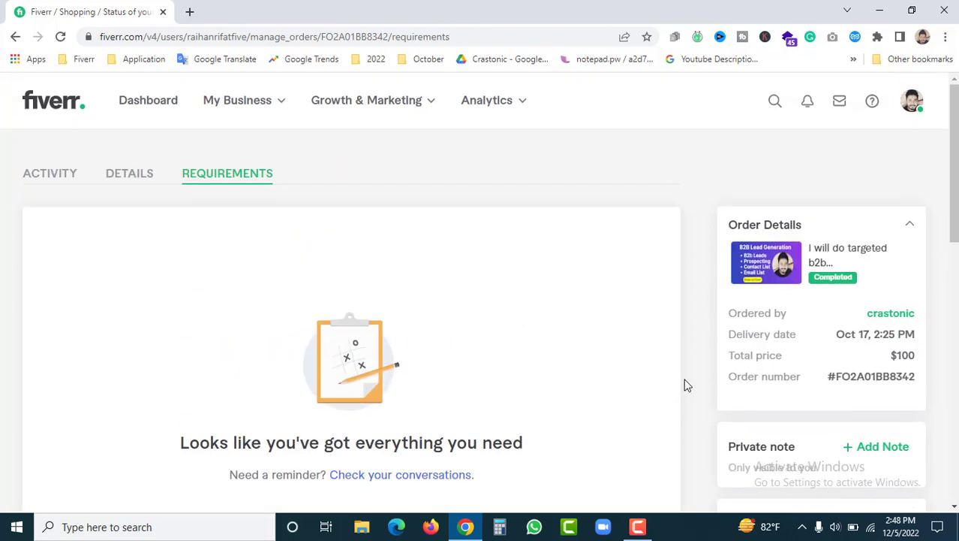
Step: Search Google for the phrase "NFT Project" taken from the project description in the order's details
{"action": "left_click", "coordinate": [130, 178]}
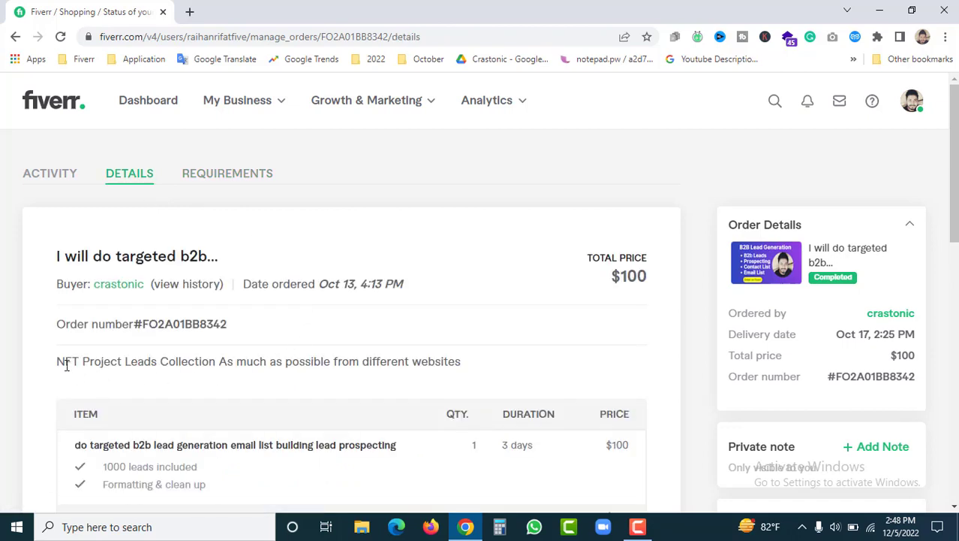
{"action": "left_click_drag", "start_coordinate": [58, 362], "coordinate": [126, 364]}
{"action": "left_click", "coordinate": [264, 373]}
{"action": "left_click_drag", "start_coordinate": [129, 364], "coordinate": [62, 364]}
{"action": "left_click", "coordinate": [307, 361]}
{"action": "left_click_drag", "start_coordinate": [128, 364], "coordinate": [57, 364]}
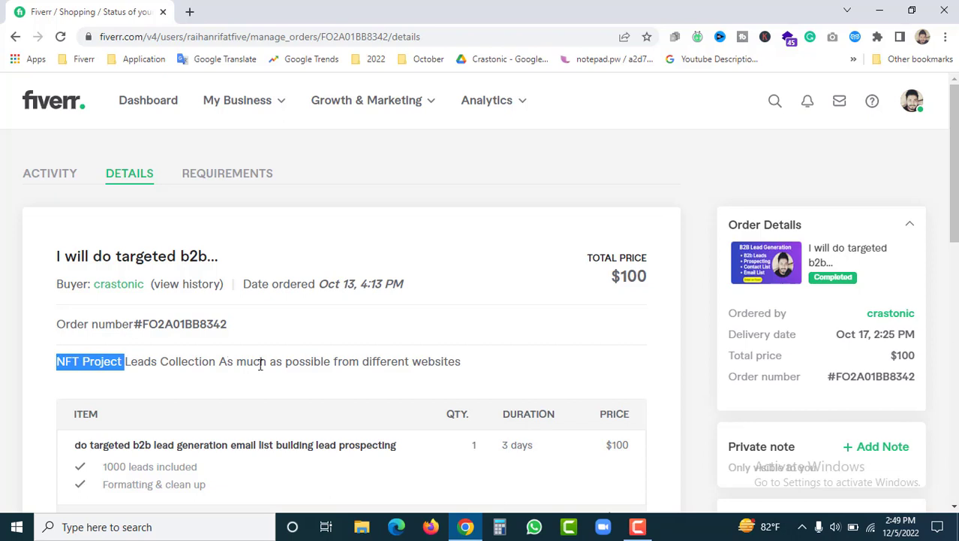
{"action": "left_click", "coordinate": [295, 364]}
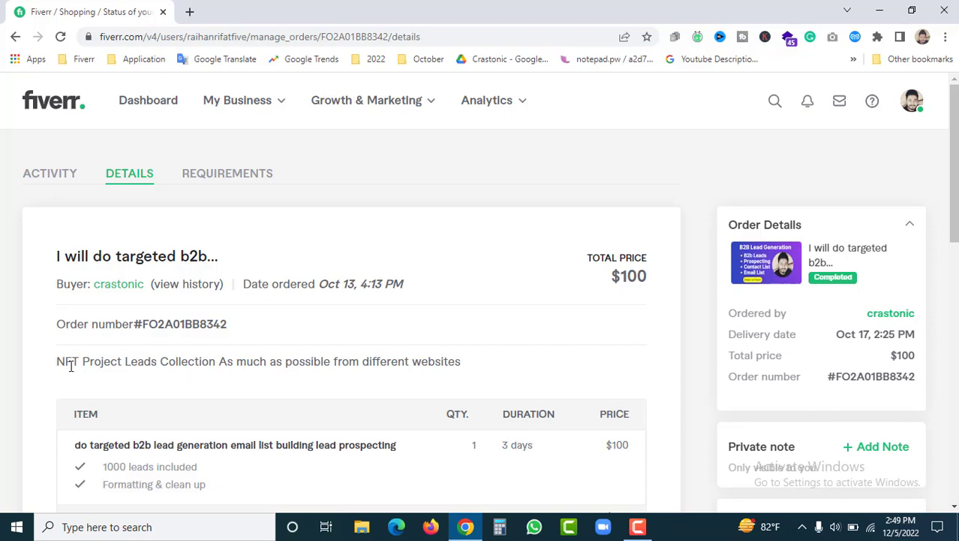
{"action": "left_click_drag", "start_coordinate": [57, 361], "coordinate": [122, 361]}
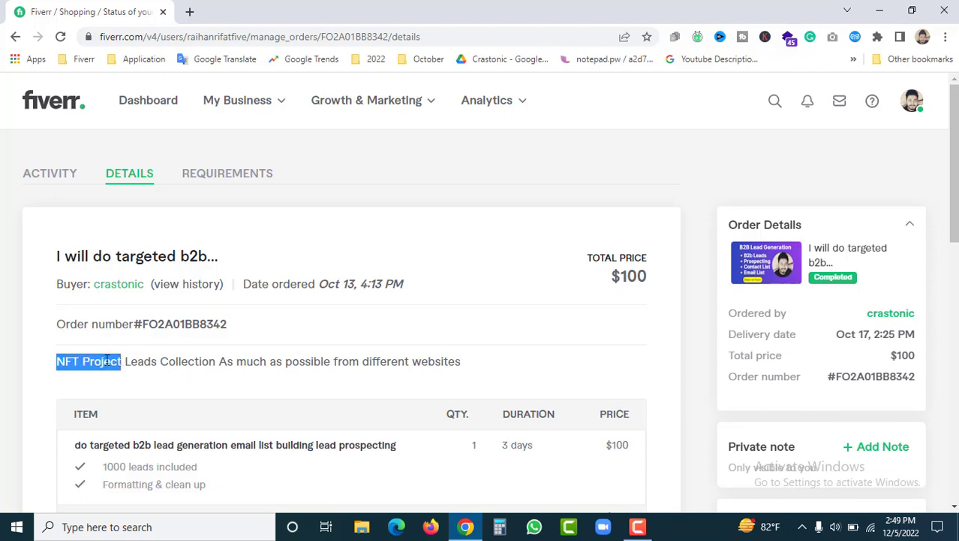
{"action": "right_click", "coordinate": [108, 360]}
{"action": "left_click", "coordinate": [217, 403]}
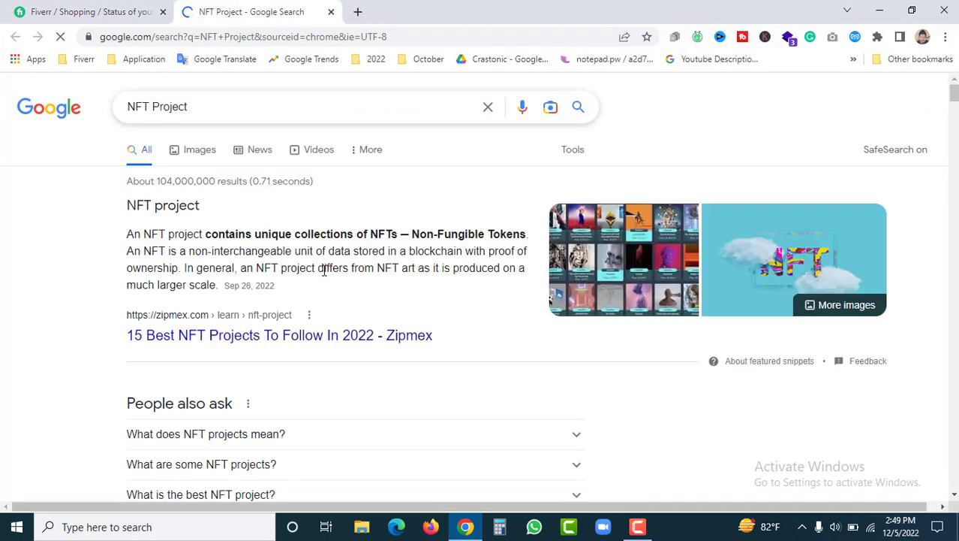
Step: Read the featured definition of an NFT project and skim the search results and related keywords below it
{"action": "left_click_drag", "start_coordinate": [217, 285], "coordinate": [126, 239]}
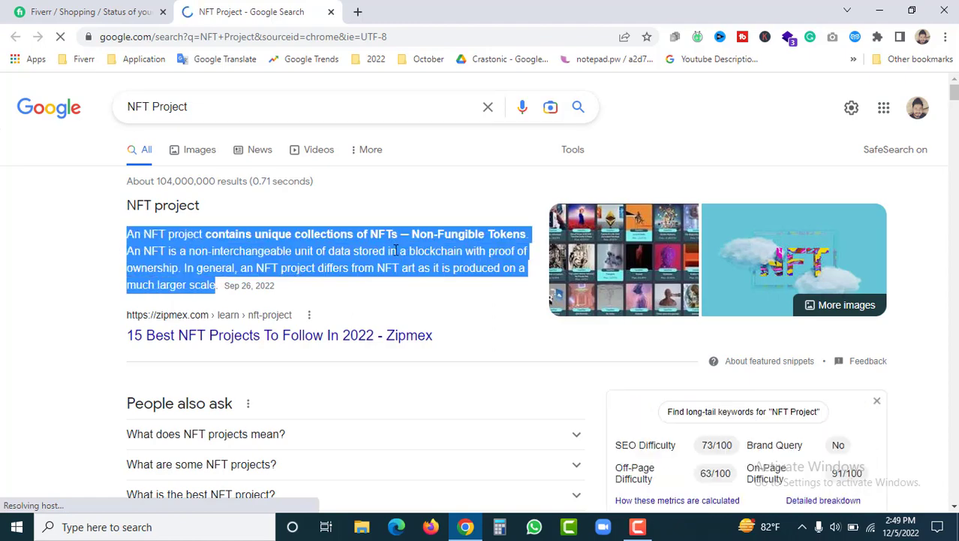
{"action": "left_click", "coordinate": [434, 263]}
{"action": "scroll", "coordinate": [446, 285], "scroll_direction": "down", "scroll_amount": 5}
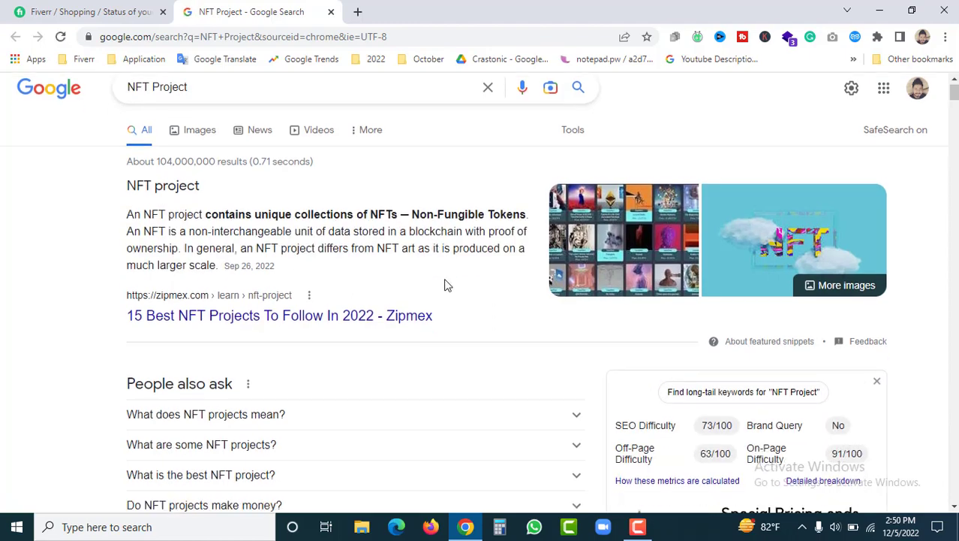
{"action": "scroll", "coordinate": [454, 301], "scroll_direction": "down", "scroll_amount": 4}
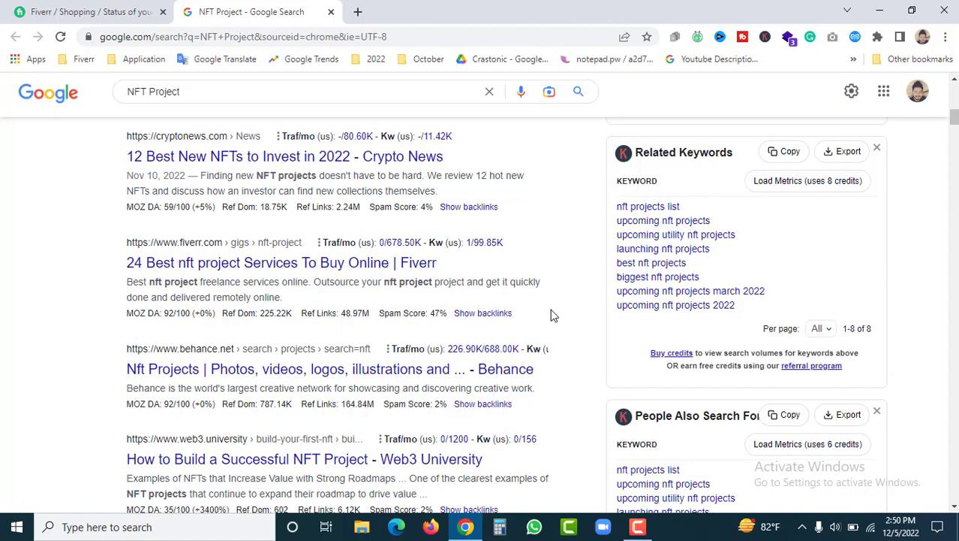
{"action": "scroll", "coordinate": [553, 339], "scroll_direction": "up", "scroll_amount": 9}
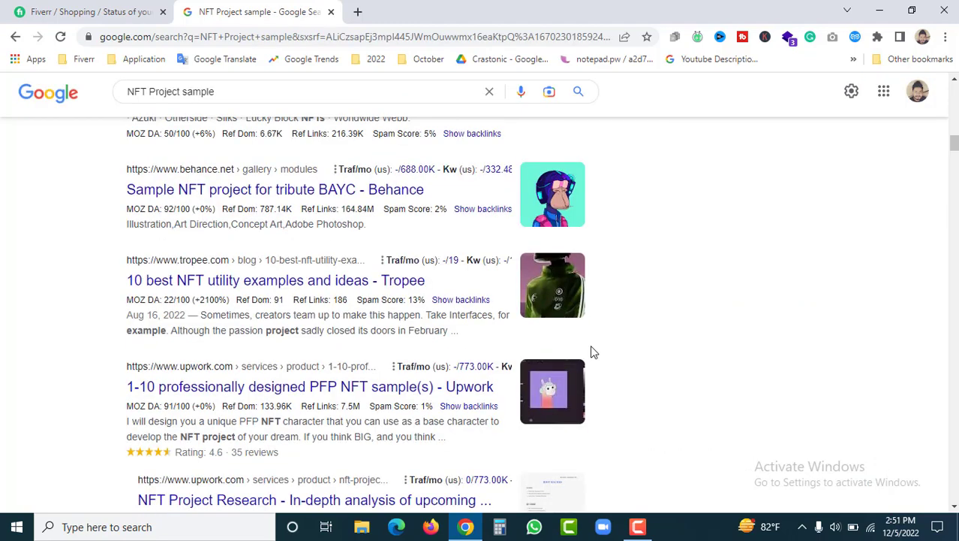
Step: Look through the Google results for "NFT Project sample" and check back against the order's project description
{"action": "scroll", "coordinate": [590, 351], "scroll_direction": "down", "scroll_amount": 5}
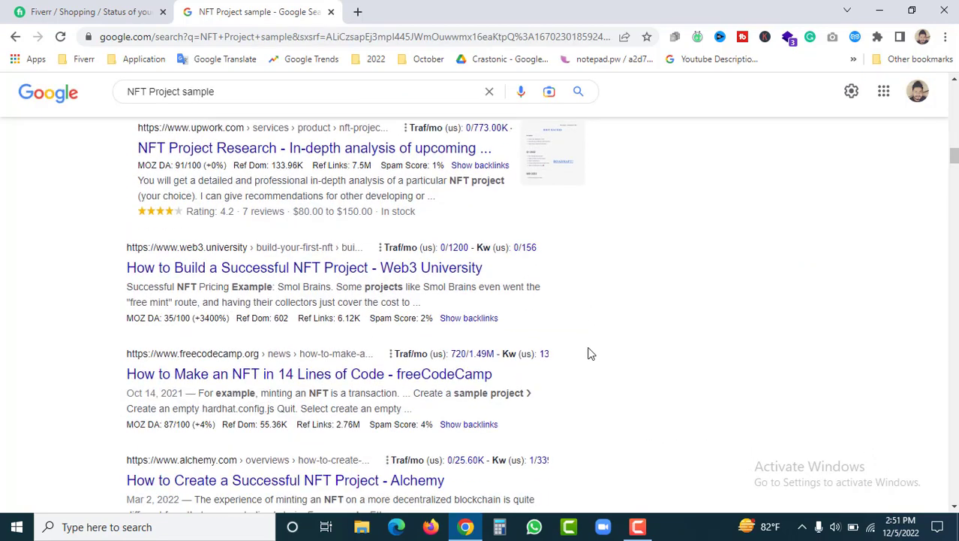
{"action": "scroll", "coordinate": [590, 354], "scroll_direction": "down", "scroll_amount": 5}
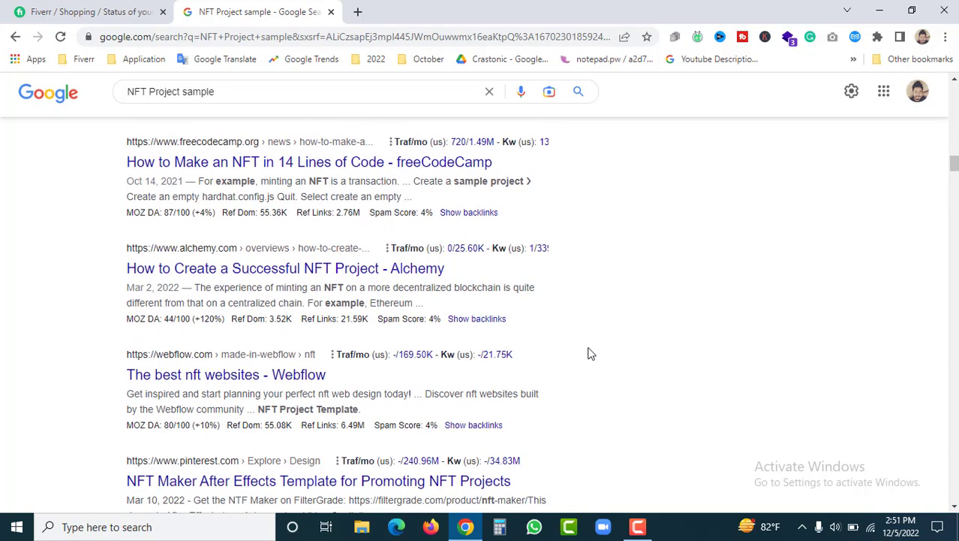
{"action": "scroll", "coordinate": [590, 355], "scroll_direction": "down", "scroll_amount": 3}
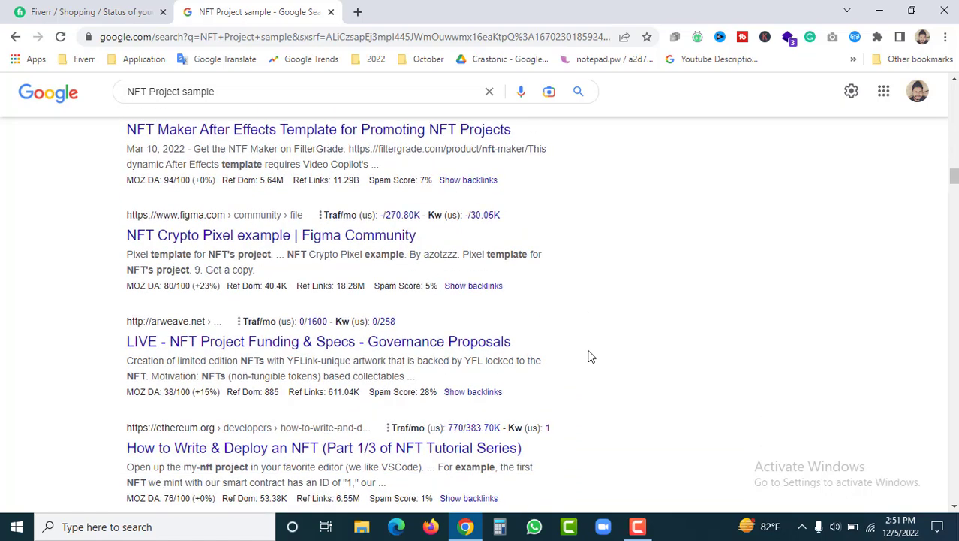
{"action": "left_click", "coordinate": [135, 11]}
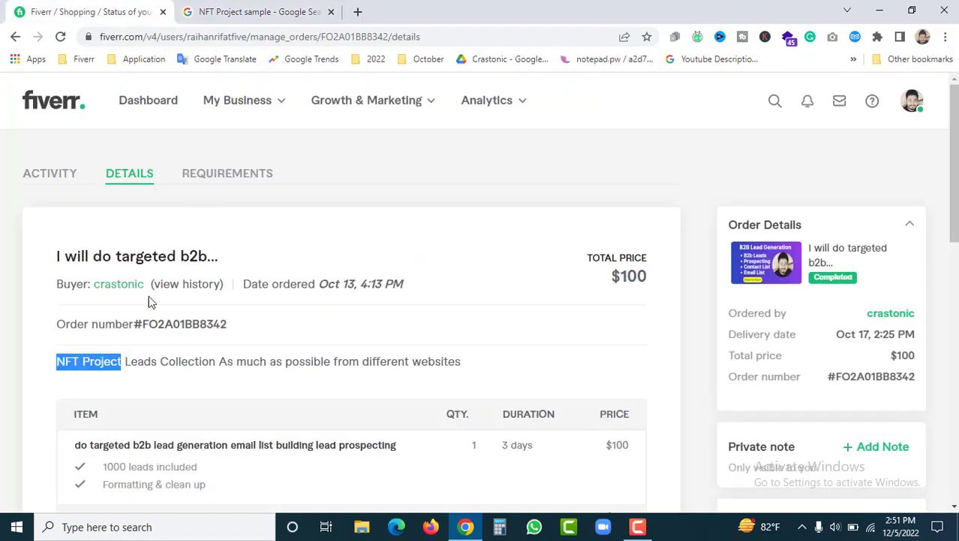
{"action": "left_click", "coordinate": [295, 9]}
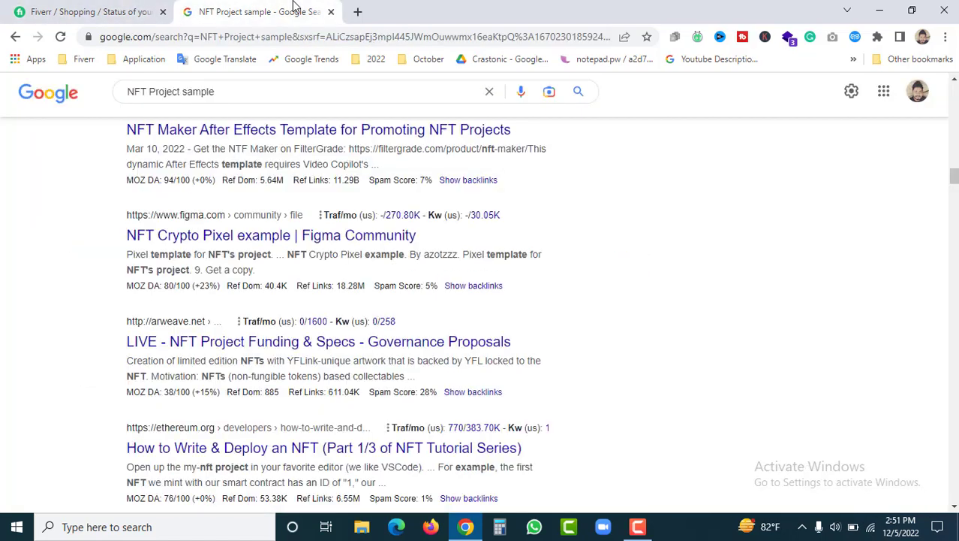
Step: Run a Google search for the suggested long-tail keyword "nft project list"
{"action": "scroll", "coordinate": [526, 313], "scroll_direction": "up", "scroll_amount": 15}
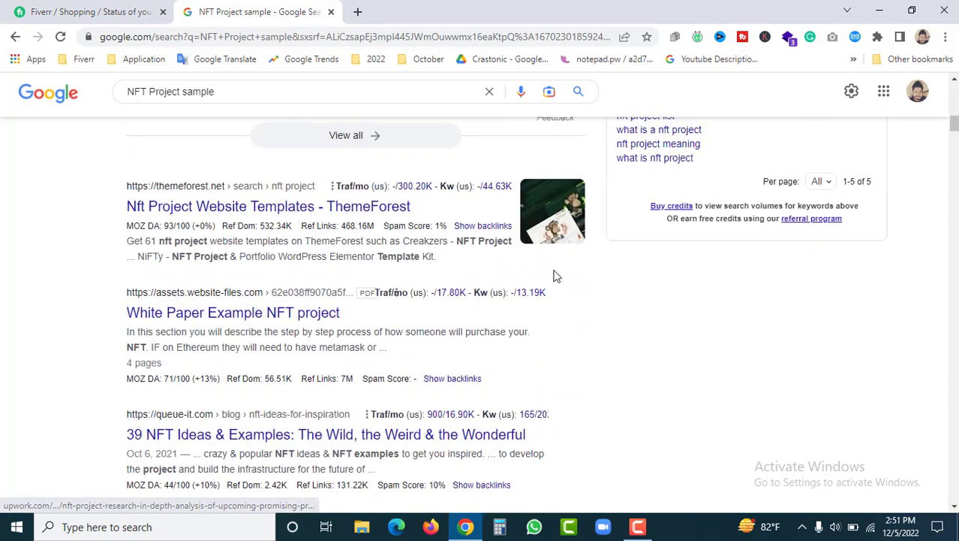
{"action": "scroll", "coordinate": [593, 301], "scroll_direction": "up", "scroll_amount": 5}
{"action": "scroll", "coordinate": [638, 281], "scroll_direction": "down", "scroll_amount": 4}
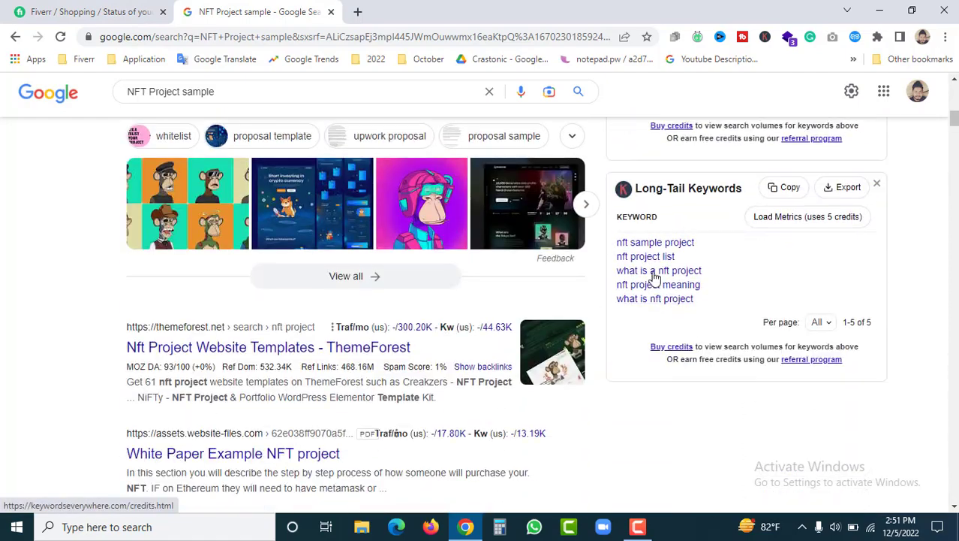
{"action": "left_click", "coordinate": [670, 258]}
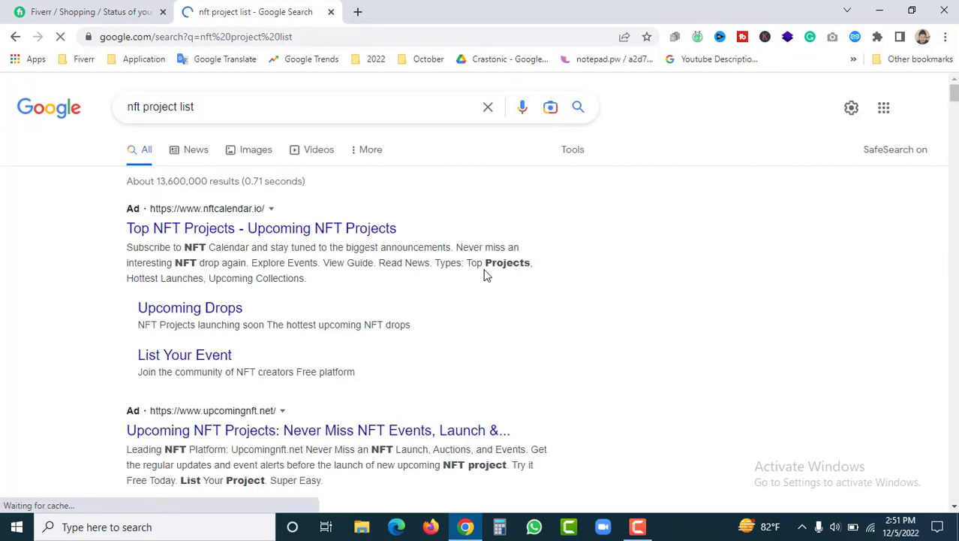
{"action": "scroll", "coordinate": [486, 272], "scroll_direction": "down", "scroll_amount": 3}
Step: Compare the NFT project leads description in the Fiverr order with the "nft project list" search
{"action": "left_click", "coordinate": [94, 18]}
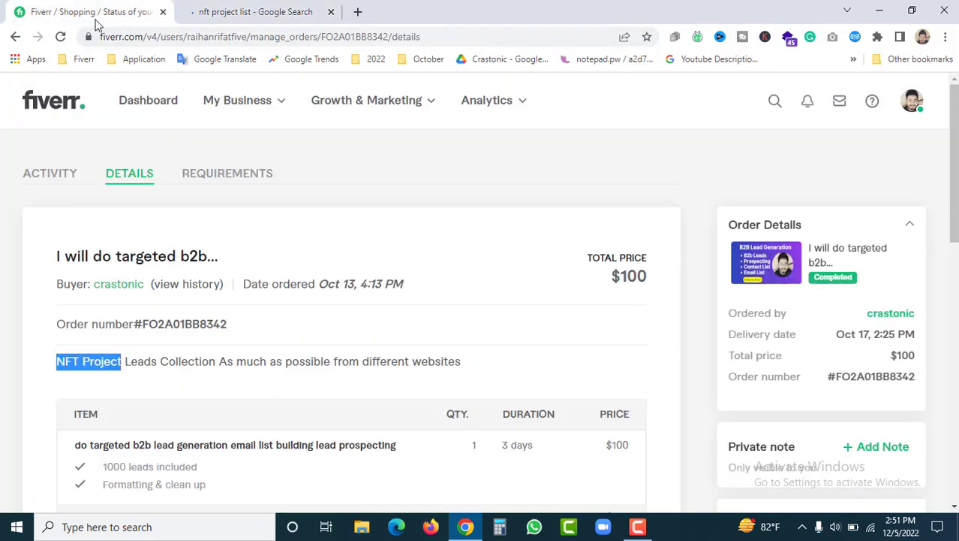
{"action": "left_click", "coordinate": [357, 360]}
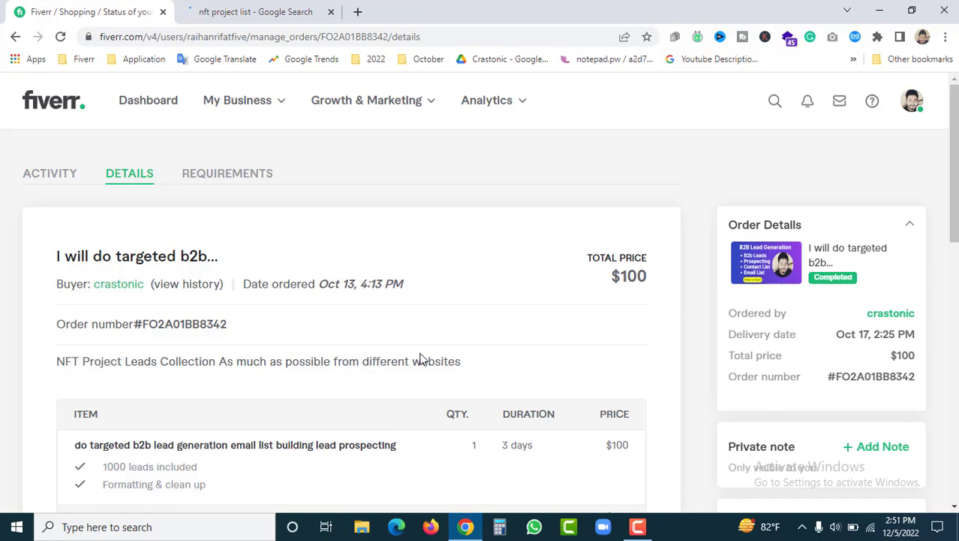
{"action": "left_click", "coordinate": [256, 9]}
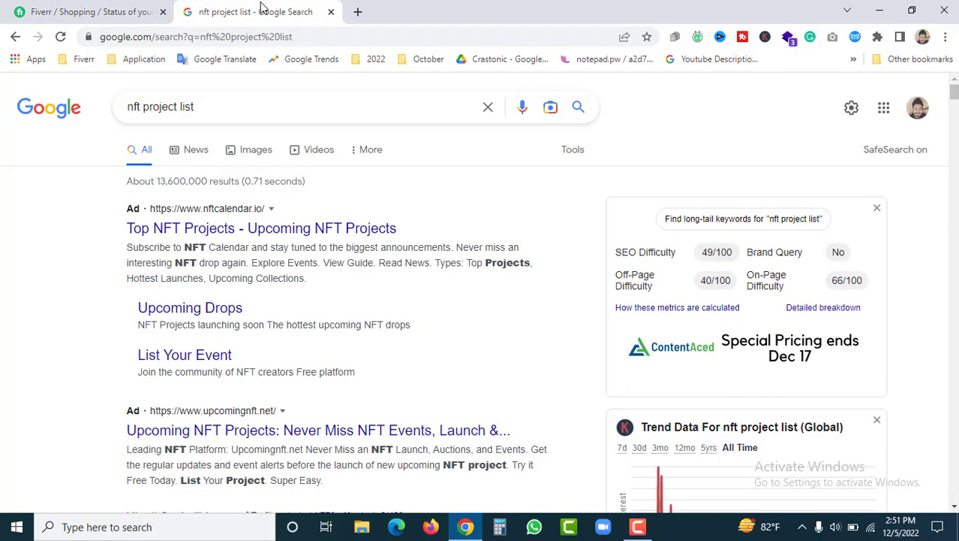
{"action": "left_click", "coordinate": [109, 11]}
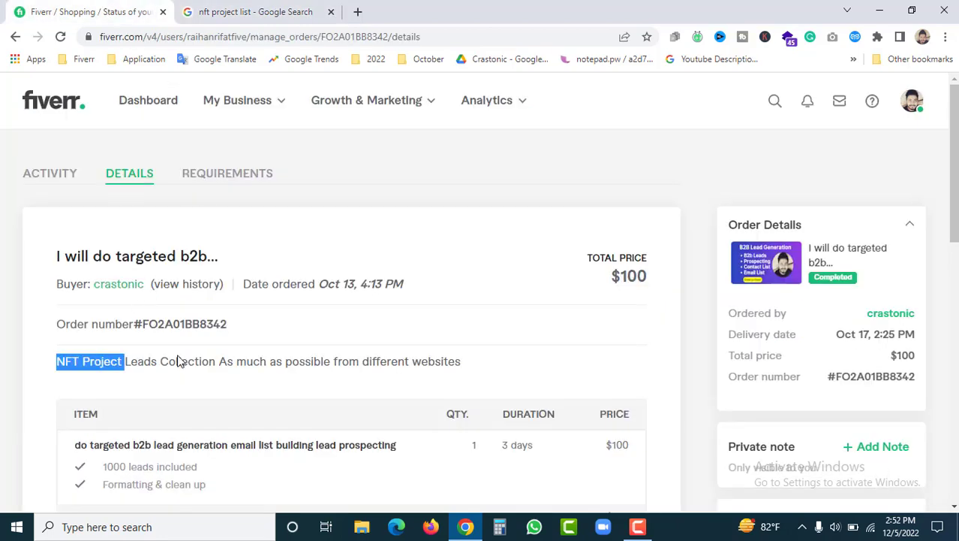
{"action": "left_click", "coordinate": [244, 9]}
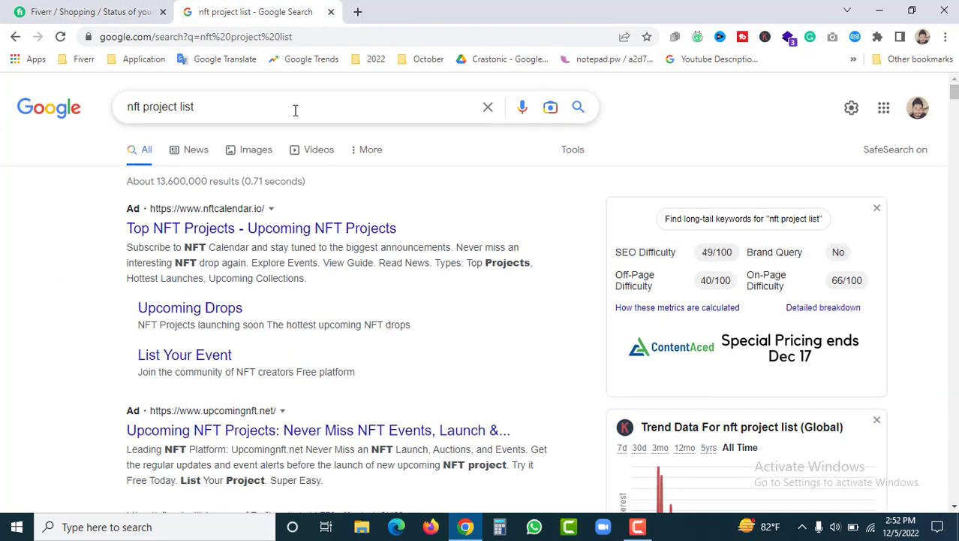
{"action": "left_click", "coordinate": [89, 9]}
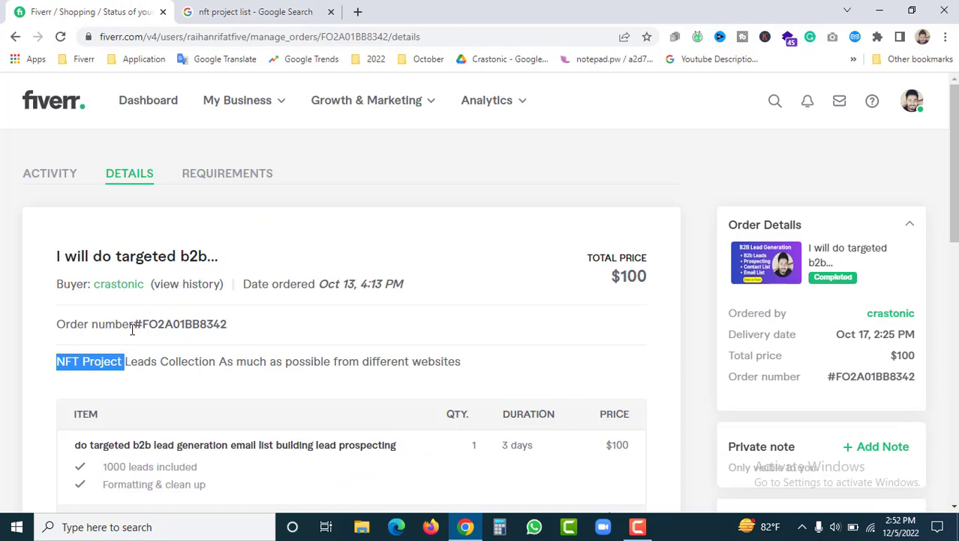
{"action": "left_click", "coordinate": [242, 9]}
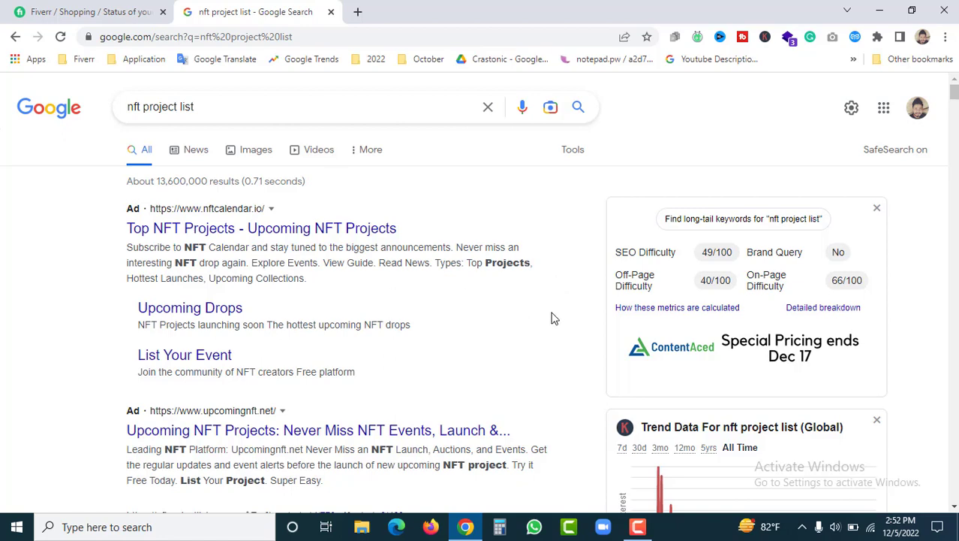
Step: Examine the "nft project list" results and related keywords for websites listing NFT projects, rechecking the order's description
{"action": "scroll", "coordinate": [572, 339], "scroll_direction": "down", "scroll_amount": 3}
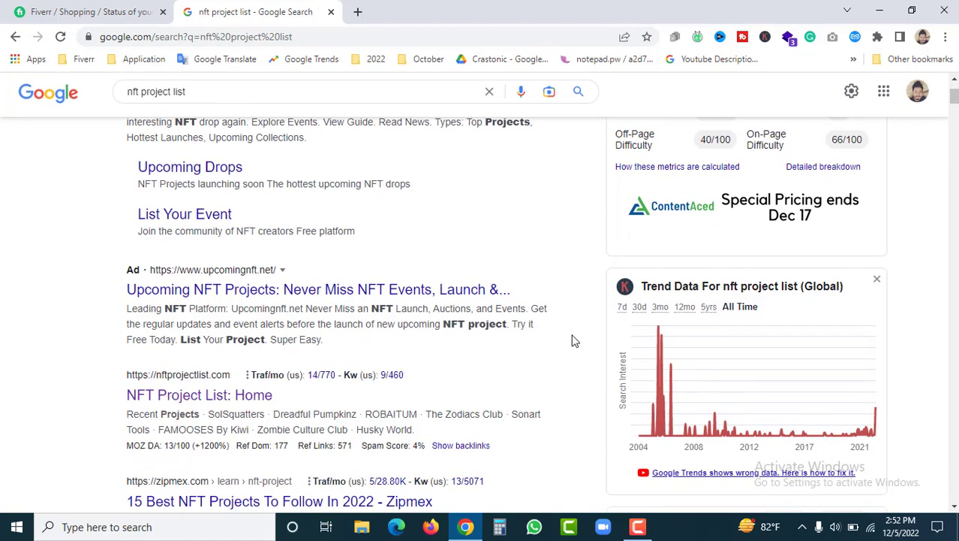
{"action": "scroll", "coordinate": [572, 339], "scroll_direction": "down", "scroll_amount": 1}
{"action": "scroll", "coordinate": [565, 295], "scroll_direction": "up", "scroll_amount": 4}
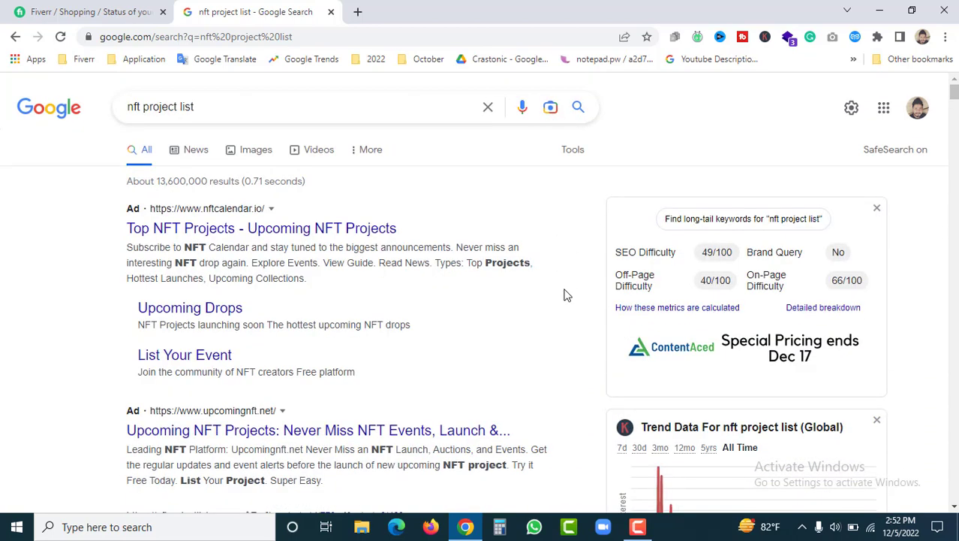
{"action": "left_click", "coordinate": [90, 12]}
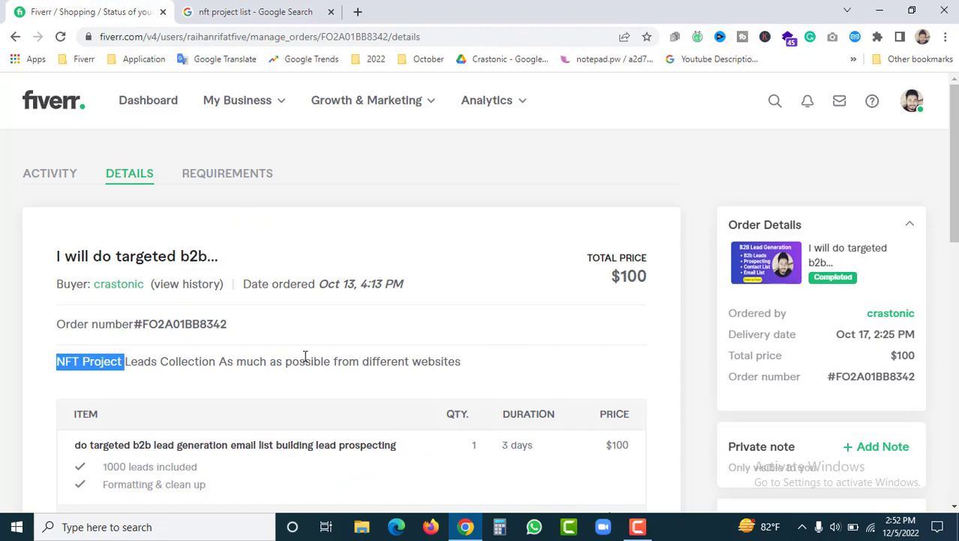
{"action": "left_click", "coordinate": [271, 9]}
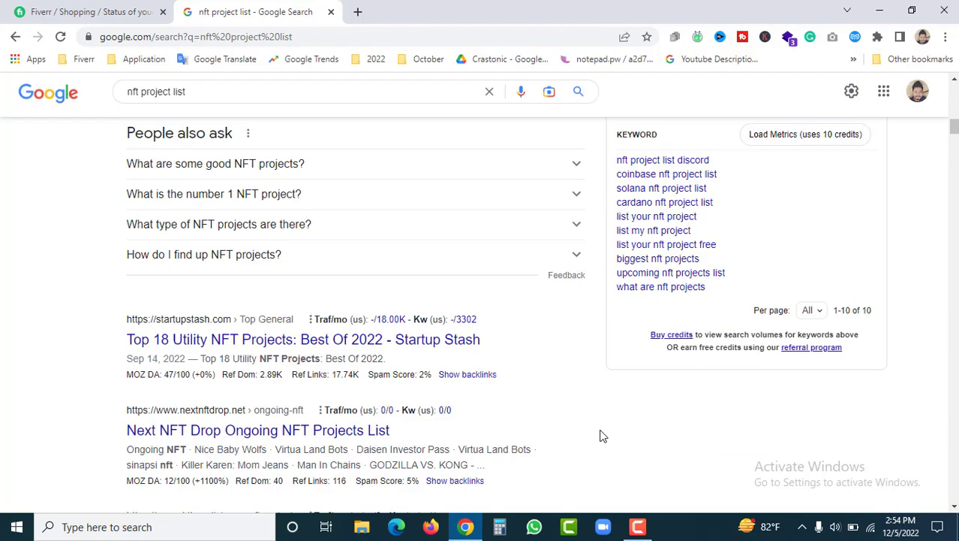
{"action": "scroll", "coordinate": [601, 435], "scroll_direction": "up", "scroll_amount": 15}
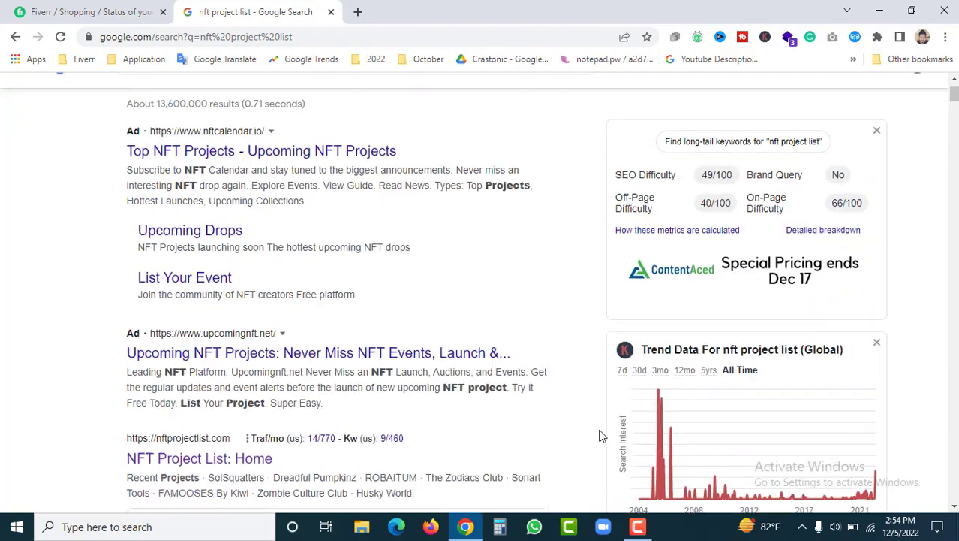
{"action": "scroll", "coordinate": [419, 390], "scroll_direction": "down", "scroll_amount": 10}
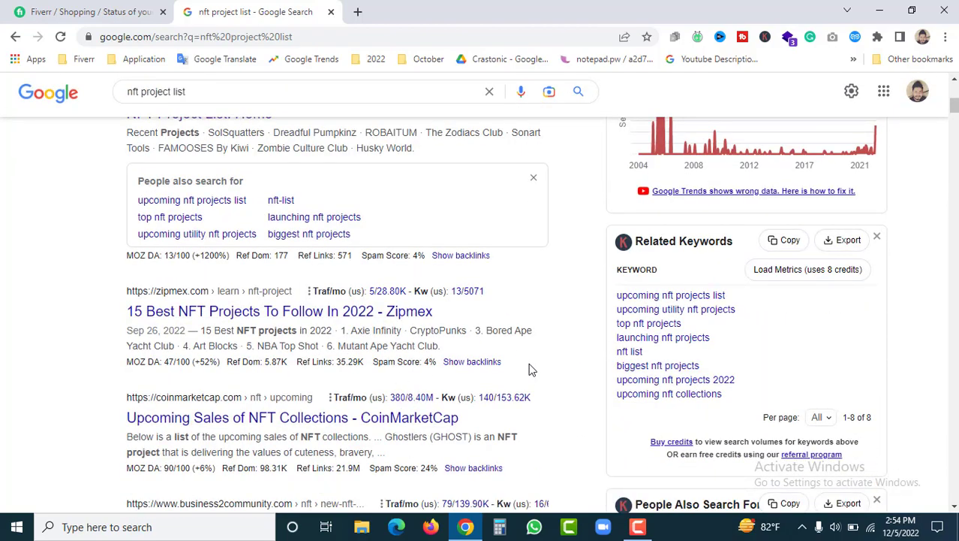
{"action": "left_click", "coordinate": [97, 12]}
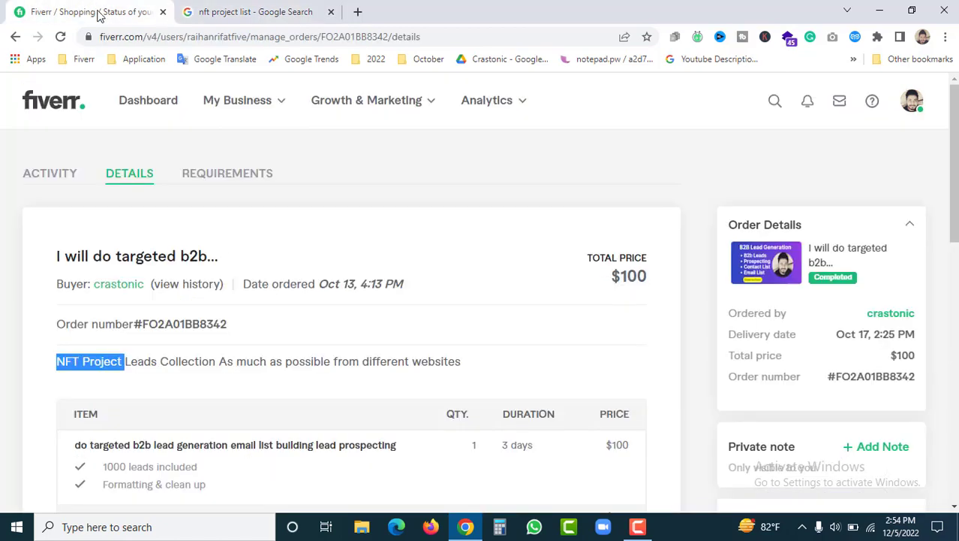
{"action": "left_click", "coordinate": [240, 10]}
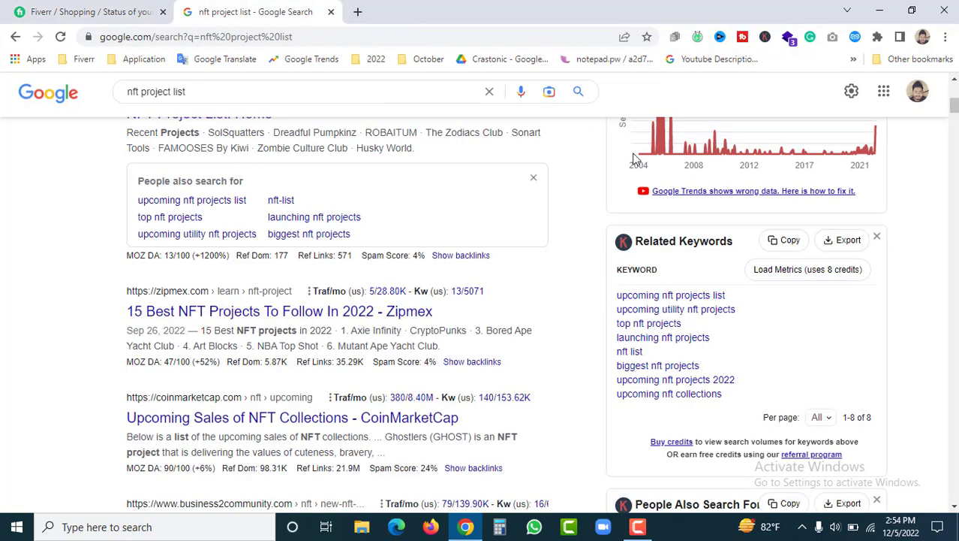
Step: Return to the Fiverr order's details and review the ordered item, included services and total
{"action": "left_click", "coordinate": [83, 11]}
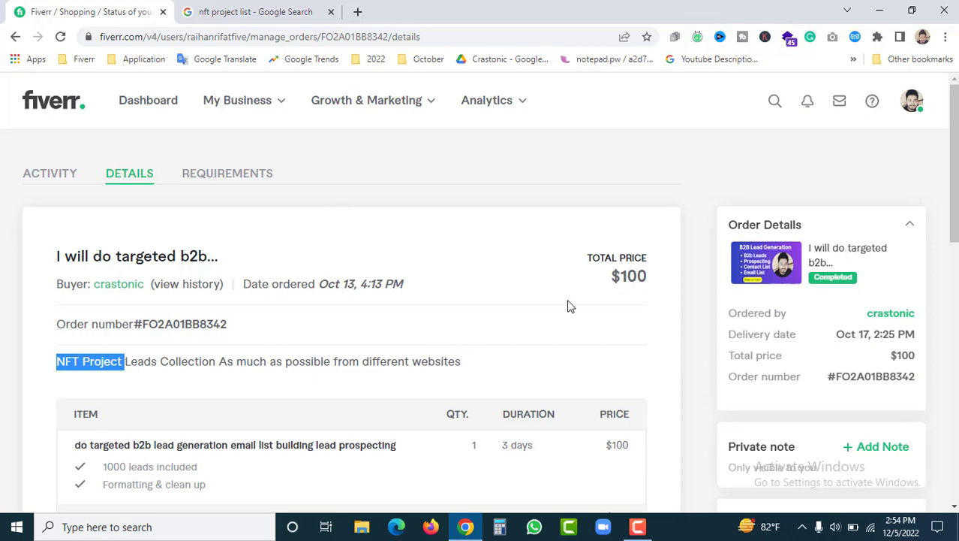
{"action": "scroll", "coordinate": [678, 308], "scroll_direction": "down", "scroll_amount": 3}
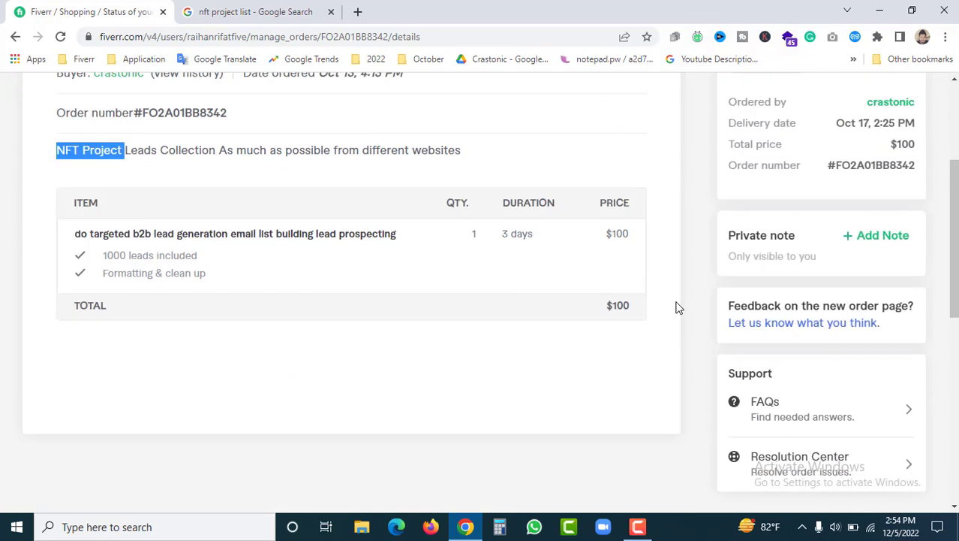
{"action": "scroll", "coordinate": [678, 308], "scroll_direction": "down", "scroll_amount": 3}
{"action": "scroll", "coordinate": [677, 306], "scroll_direction": "up", "scroll_amount": 6}
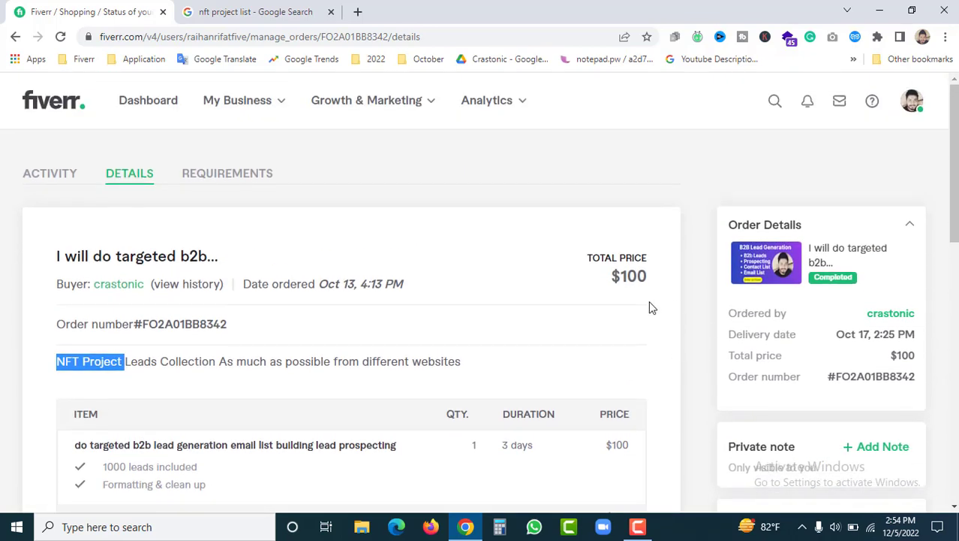
Step: Open the order's activity page and review its timeline from order placement through delivery to the reviews
{"action": "left_click", "coordinate": [71, 183]}
{"action": "scroll", "coordinate": [531, 276], "scroll_direction": "down", "scroll_amount": 9}
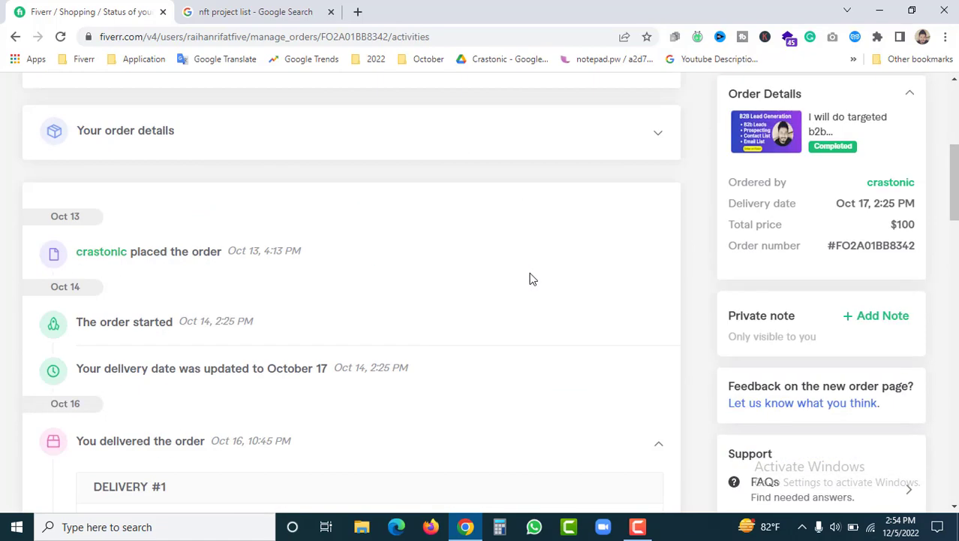
{"action": "scroll", "coordinate": [609, 276], "scroll_direction": "down", "scroll_amount": 15}
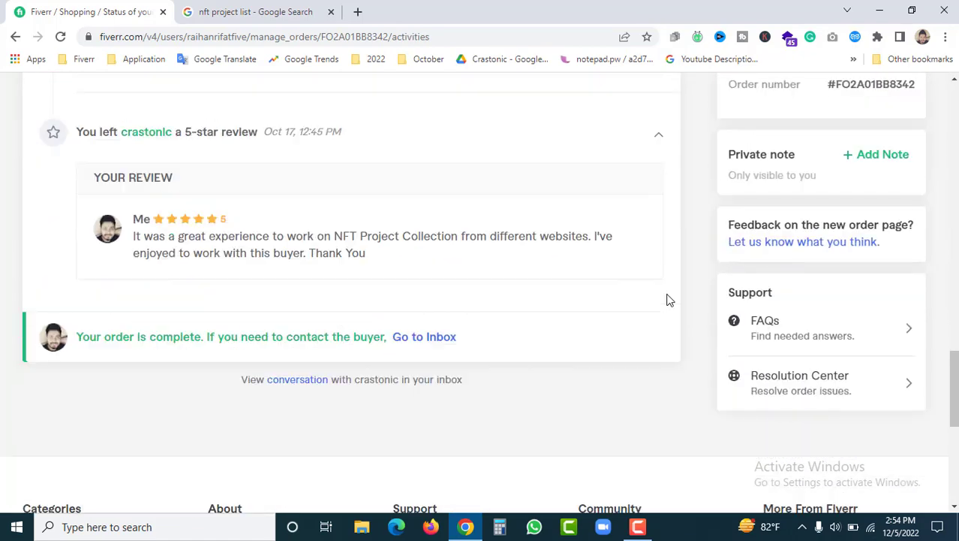
{"action": "scroll", "coordinate": [535, 266], "scroll_direction": "up", "scroll_amount": 15}
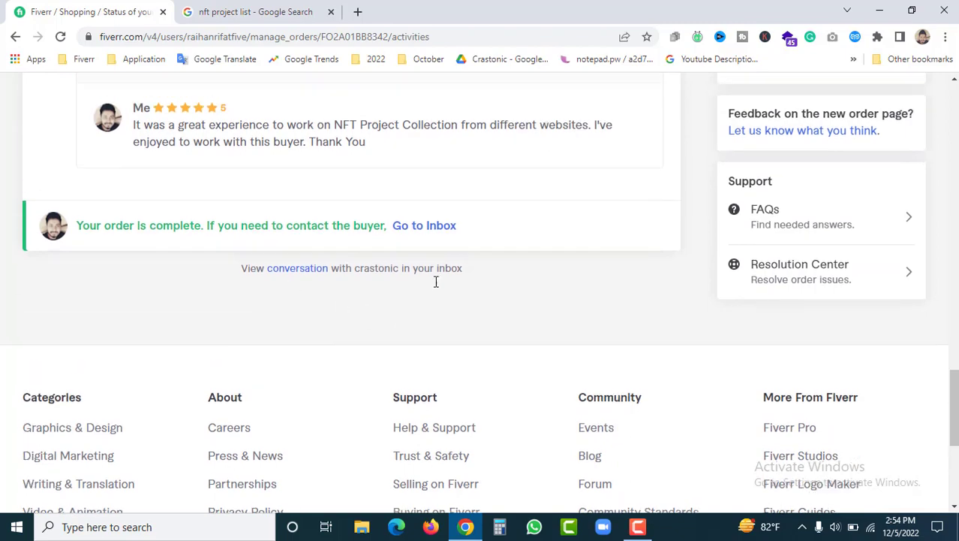
{"action": "scroll", "coordinate": [536, 270], "scroll_direction": "up", "scroll_amount": 3}
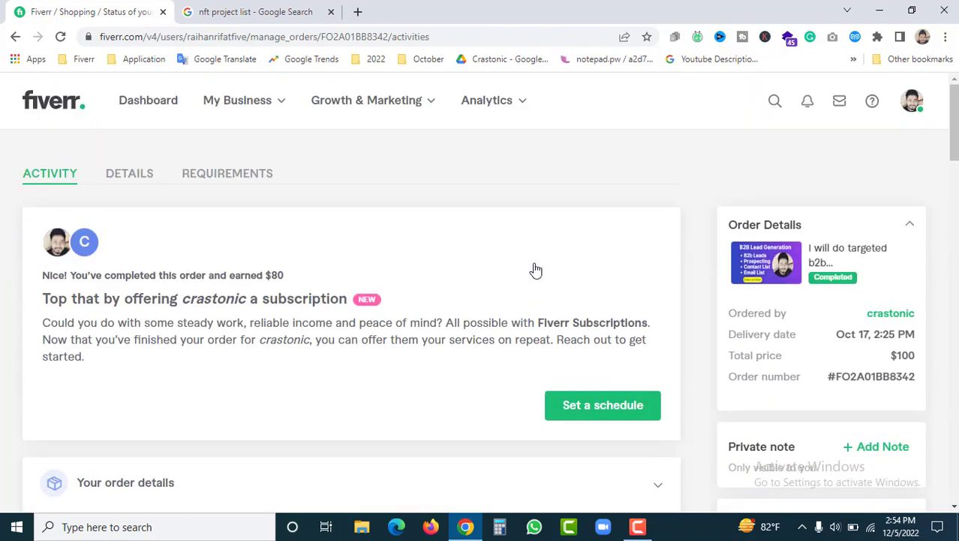
{"action": "scroll", "coordinate": [535, 269], "scroll_direction": "down", "scroll_amount": 15}
{"action": "scroll", "coordinate": [536, 271], "scroll_direction": "down", "scroll_amount": 2}
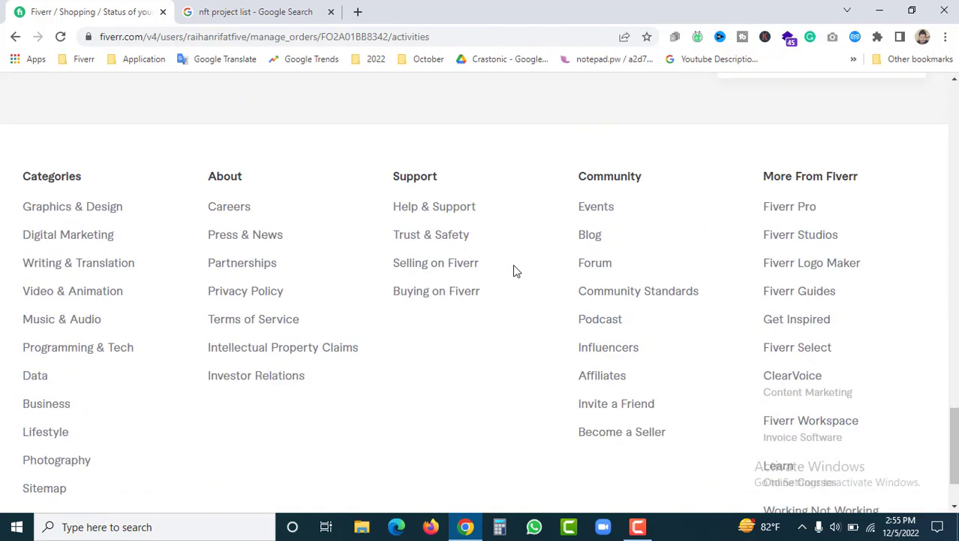
Step: Open the inbox conversation with the order's buyer and read the messages about delivery time and available websites
{"action": "scroll", "coordinate": [515, 268], "scroll_direction": "up", "scroll_amount": 3}
{"action": "left_click", "coordinate": [296, 311]}
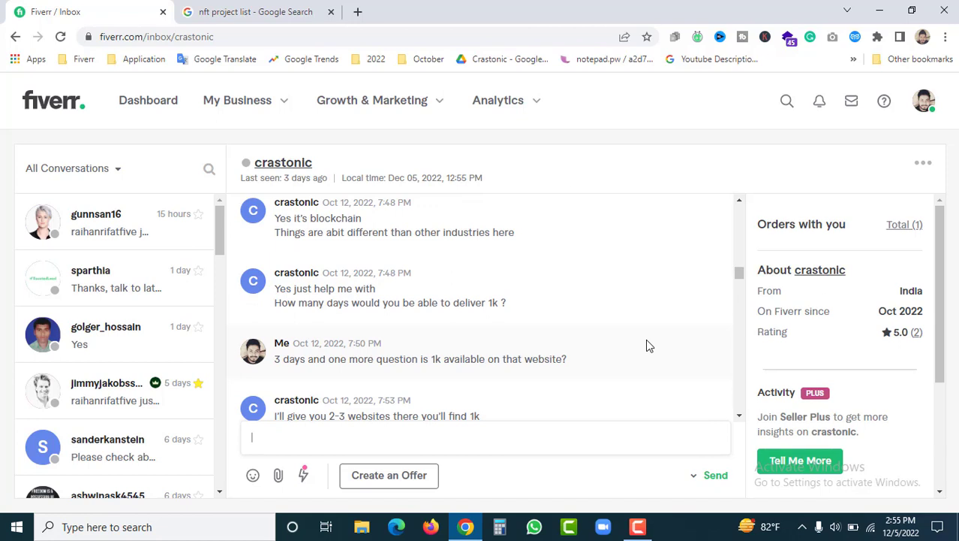
{"action": "scroll", "coordinate": [336, 332], "scroll_direction": "down", "scroll_amount": 2}
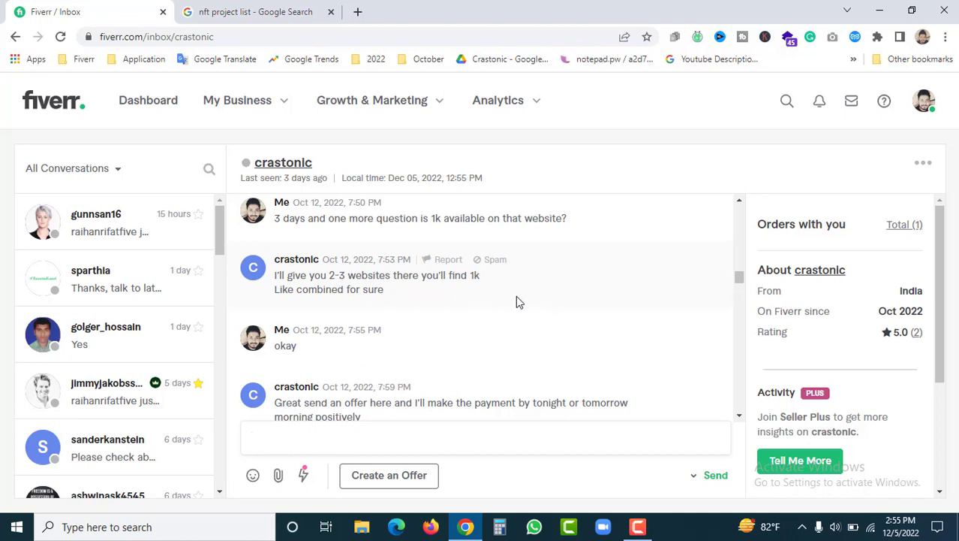
{"action": "scroll", "coordinate": [548, 314], "scroll_direction": "down", "scroll_amount": 1}
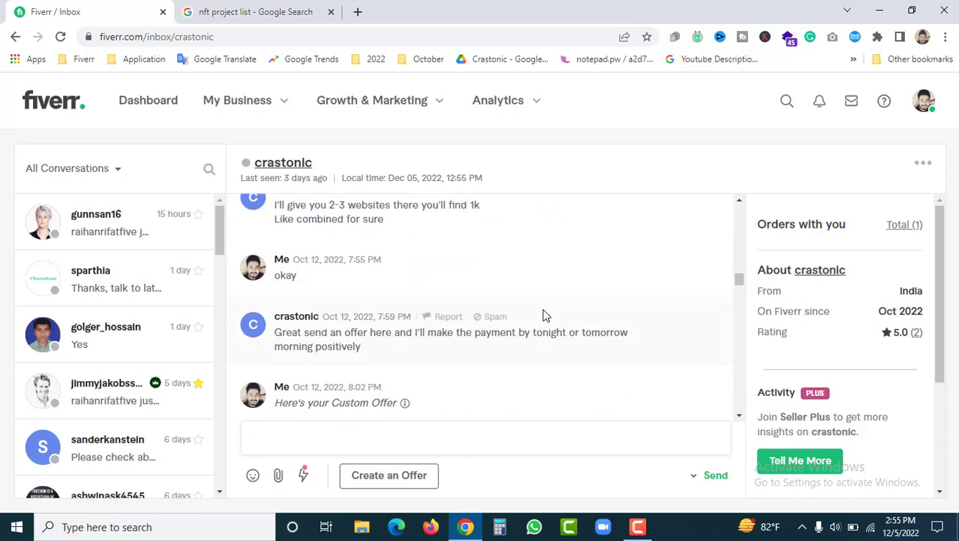
{"action": "scroll", "coordinate": [465, 331], "scroll_direction": "down", "scroll_amount": 1}
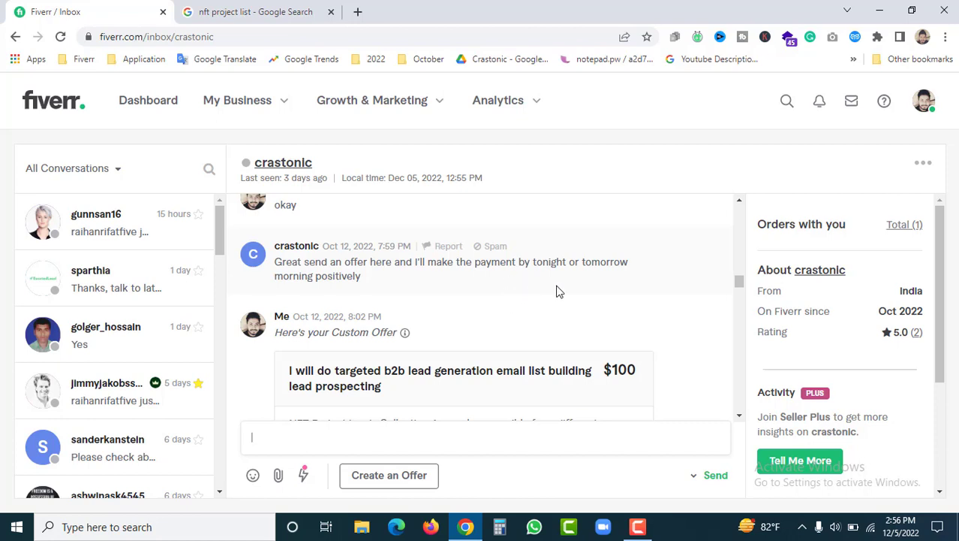
Step: Review the custom offer in the conversation and the buyer's follow-up message listing the source websites
{"action": "scroll", "coordinate": [557, 291], "scroll_direction": "down", "scroll_amount": 1}
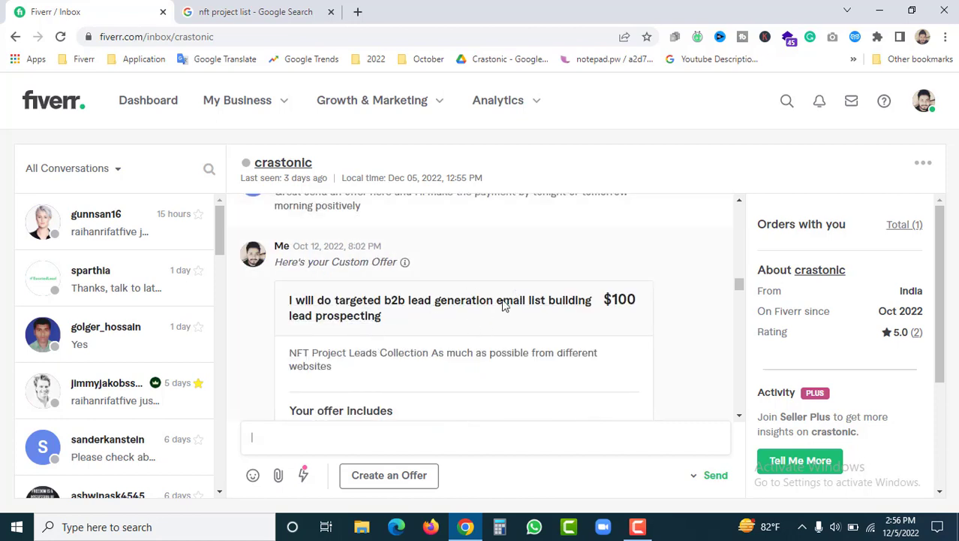
{"action": "scroll", "coordinate": [554, 309], "scroll_direction": "down", "scroll_amount": 1}
{"action": "scroll", "coordinate": [528, 294], "scroll_direction": "down", "scroll_amount": 1}
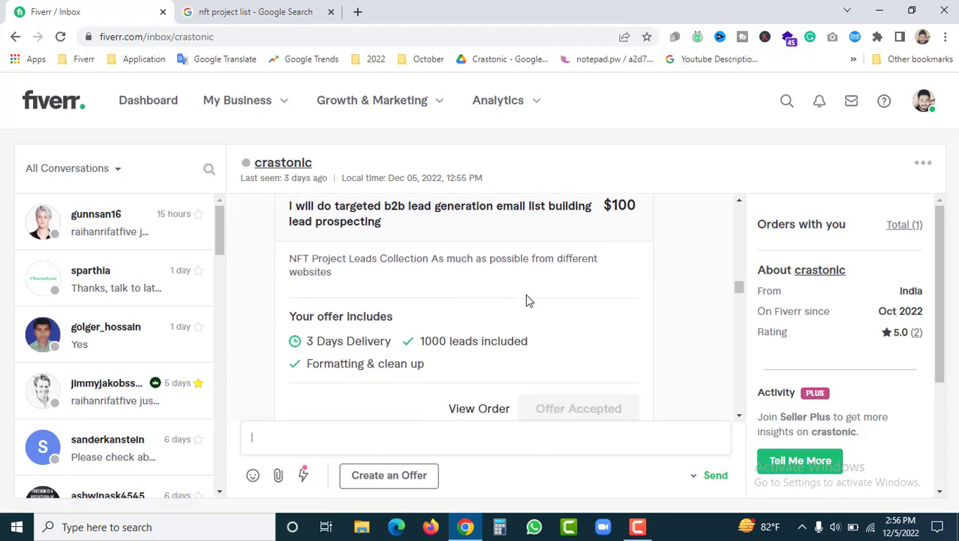
{"action": "scroll", "coordinate": [527, 294], "scroll_direction": "down", "scroll_amount": 1}
{"action": "scroll", "coordinate": [571, 323], "scroll_direction": "down", "scroll_amount": 1}
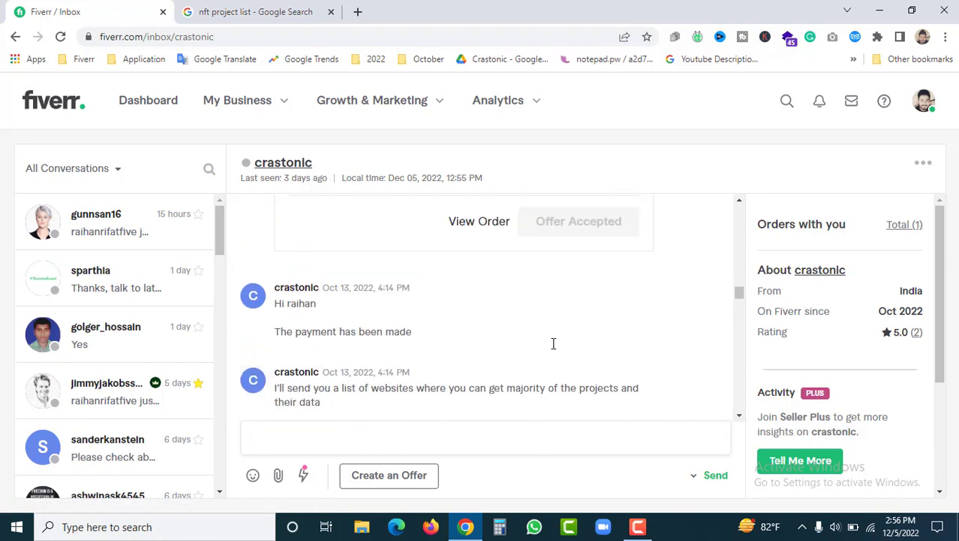
{"action": "scroll", "coordinate": [553, 348], "scroll_direction": "down", "scroll_amount": 3}
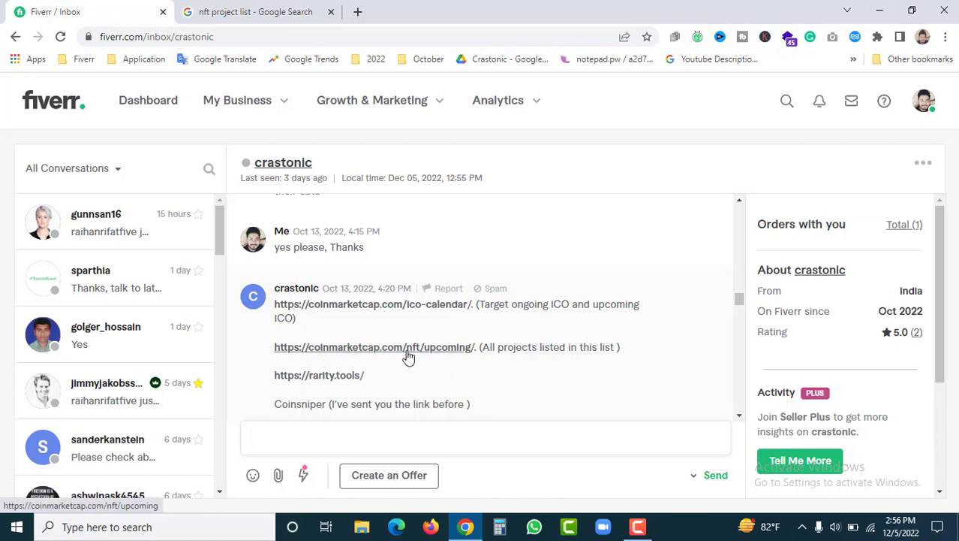
Step: Open the buyer's coinmarketcap.com/nft/upcoming link, close the Google search page and dismiss the CoinMarketCap cookie notice
{"action": "left_click", "coordinate": [434, 349]}
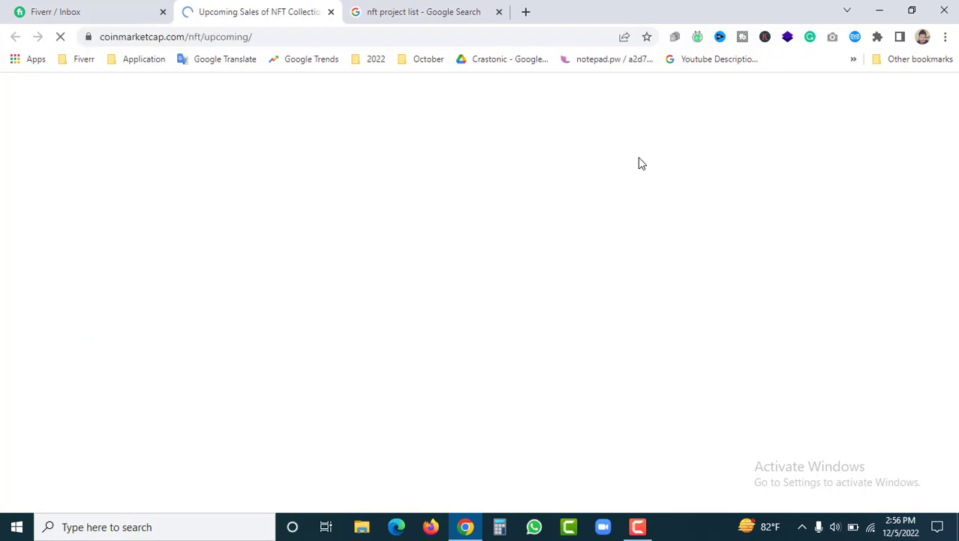
{"action": "left_click", "coordinate": [452, 9]}
{"action": "left_click", "coordinate": [499, 12]}
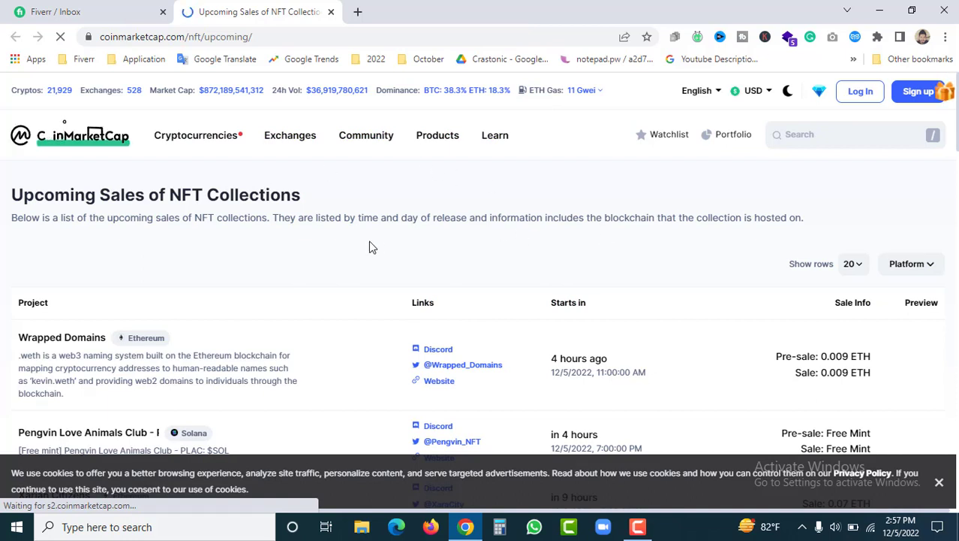
{"action": "left_click", "coordinate": [939, 482]}
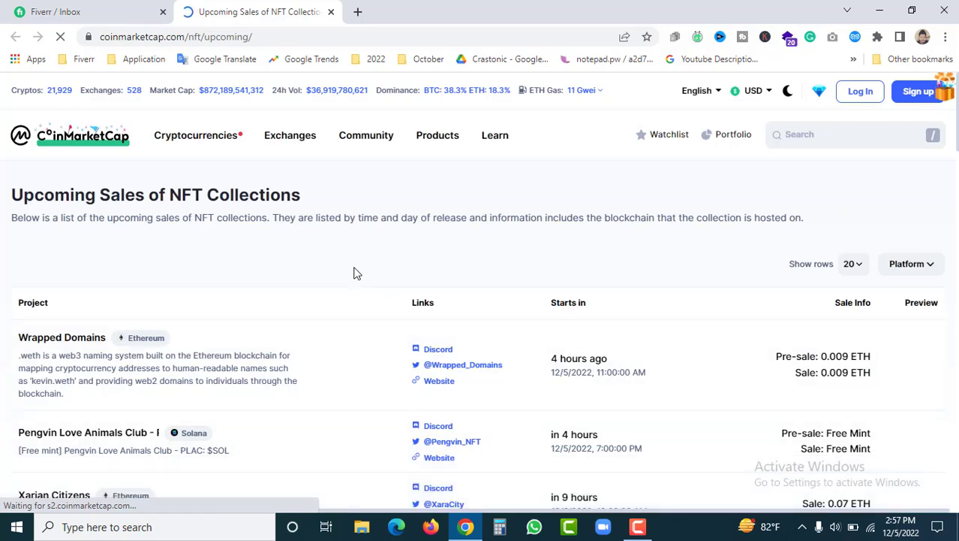
Step: Examine CoinMarketCap's upcoming NFT collections list and the column headings of the 1k NFT Project Leads spreadsheet
{"action": "scroll", "coordinate": [359, 383], "scroll_direction": "down", "scroll_amount": 7}
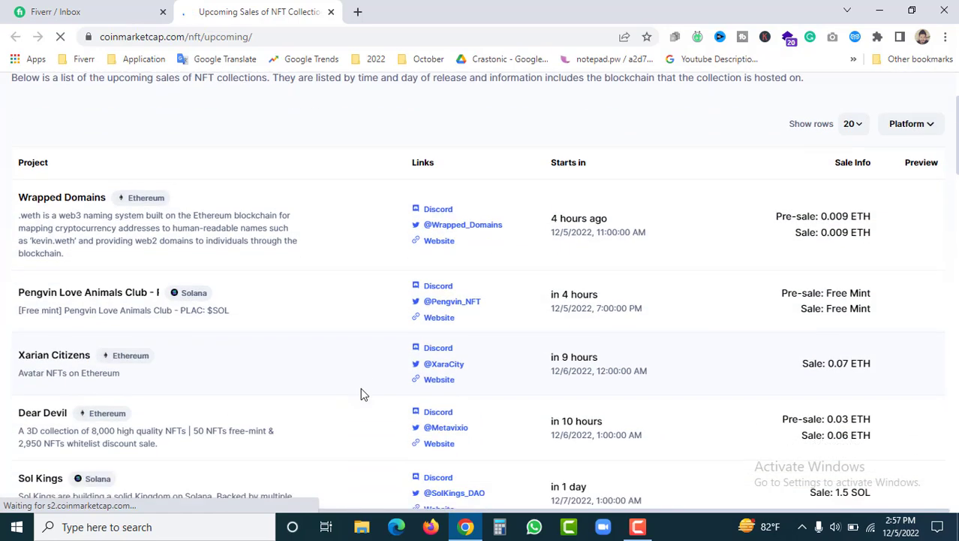
{"action": "scroll", "coordinate": [361, 392], "scroll_direction": "up", "scroll_amount": 5}
{"action": "scroll", "coordinate": [360, 387], "scroll_direction": "up", "scroll_amount": 2}
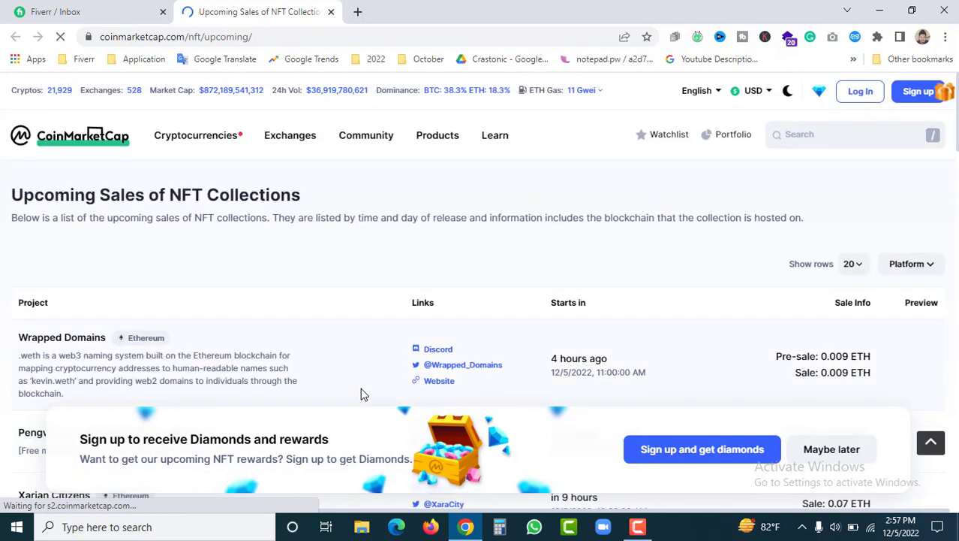
{"action": "scroll", "coordinate": [360, 387], "scroll_direction": "down", "scroll_amount": 15}
{"action": "scroll", "coordinate": [368, 363], "scroll_direction": "down", "scroll_amount": 3}
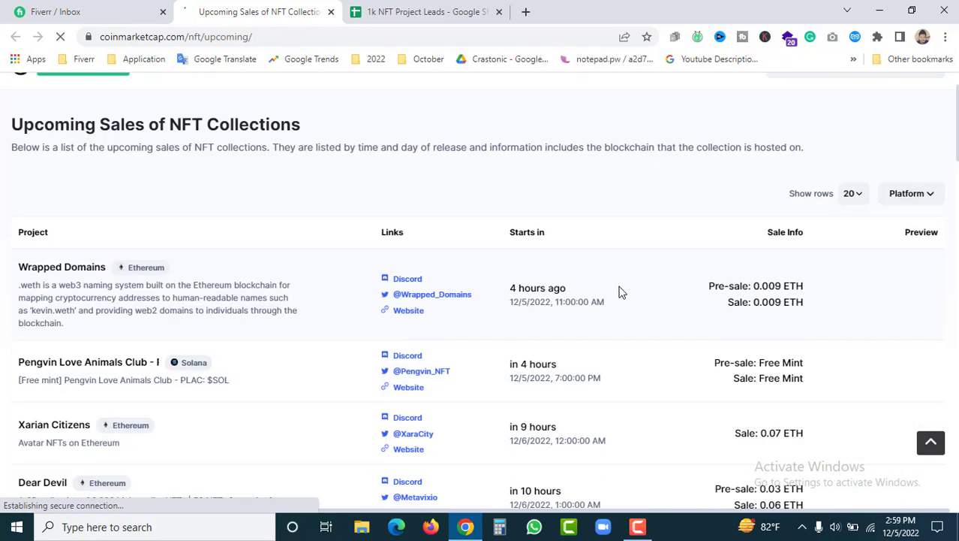
{"action": "scroll", "coordinate": [620, 291], "scroll_direction": "up", "scroll_amount": 1}
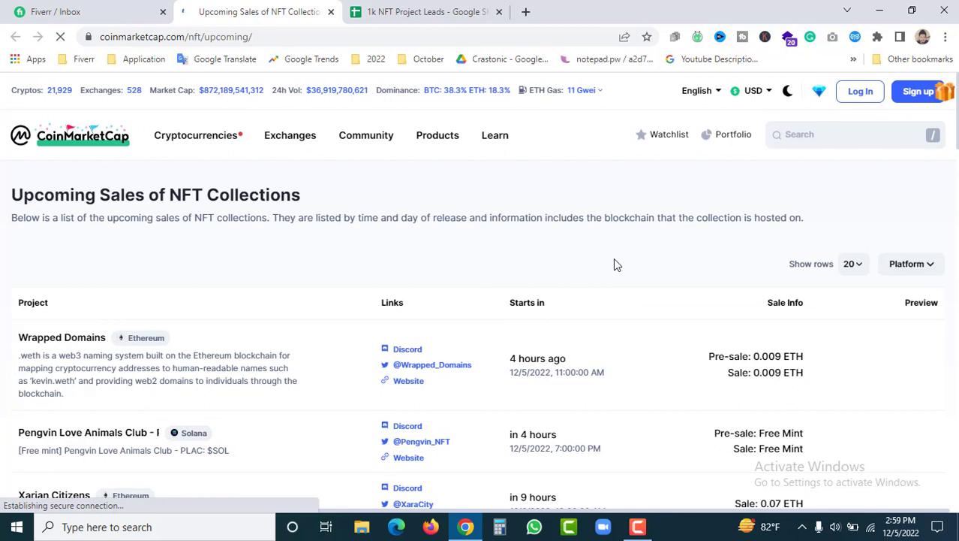
{"action": "left_click", "coordinate": [420, 11]}
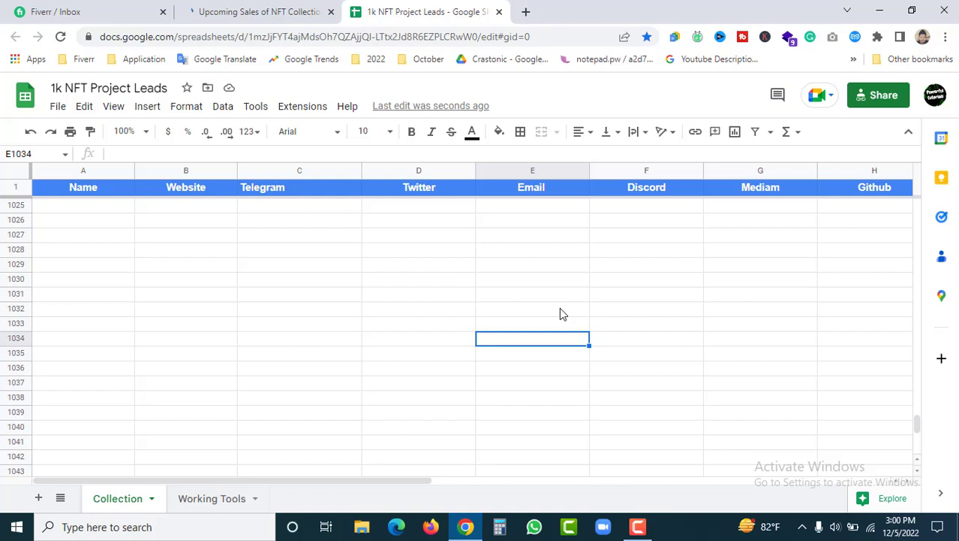
Step: Copy the project name "Wrapped Domains" from CoinMarketCap into Name cell A1025 of the leads spreadsheet
{"action": "left_click", "coordinate": [284, 7]}
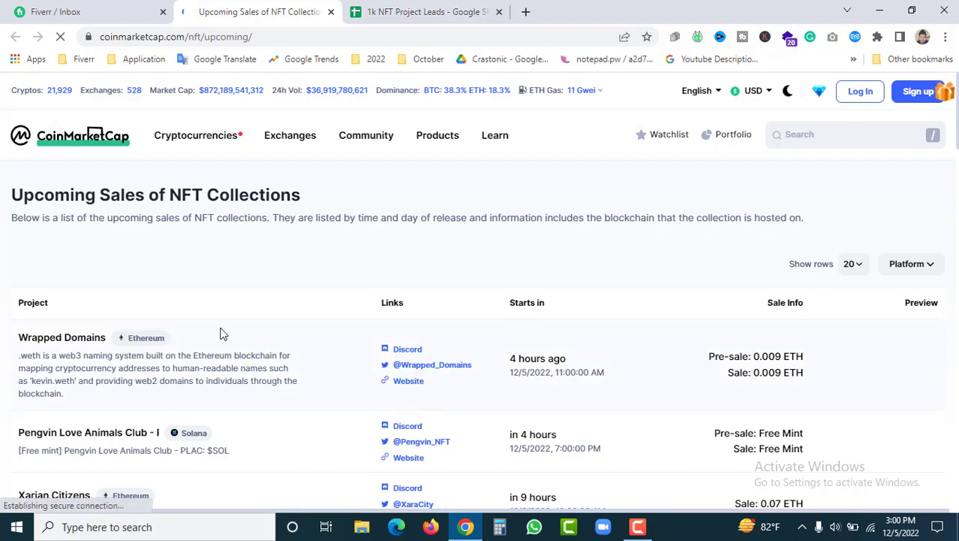
{"action": "left_click_drag", "start_coordinate": [21, 336], "coordinate": [104, 339]}
{"action": "right_click", "coordinate": [84, 337]}
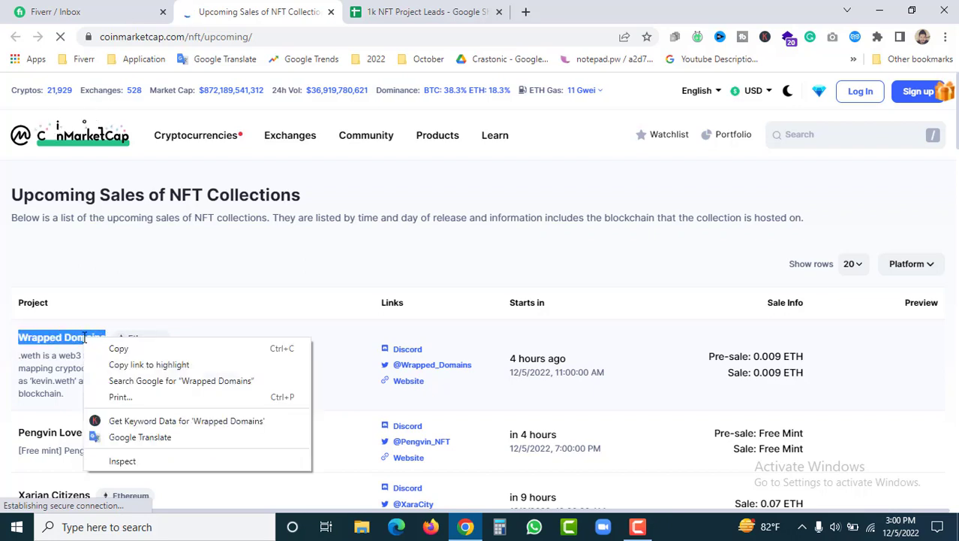
{"action": "left_click", "coordinate": [128, 347]}
{"action": "left_click", "coordinate": [413, 9]}
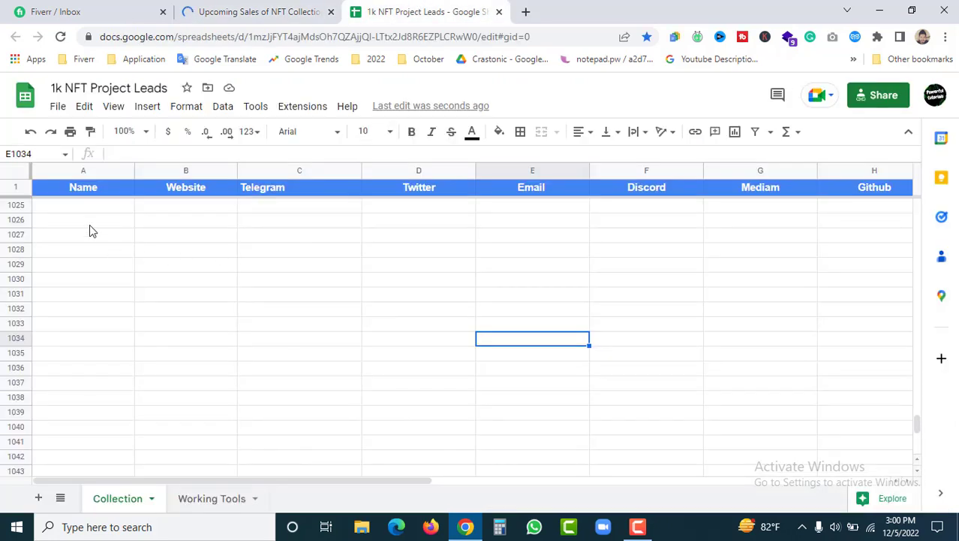
{"action": "left_click", "coordinate": [69, 210]}
{"action": "key", "text": "ctrl+v"}
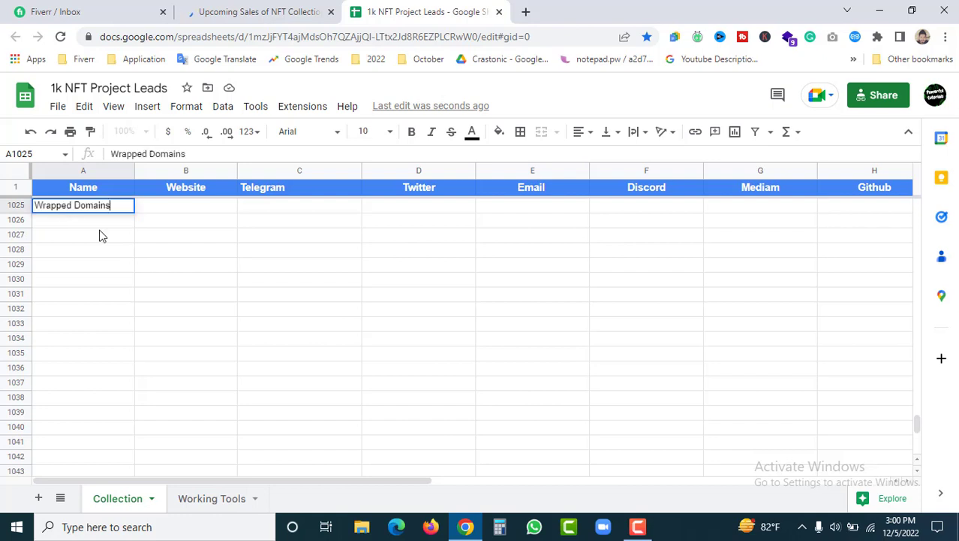
{"action": "left_click", "coordinate": [296, 354]}
Step: Copy the Wrapped Domains website link address from CoinMarketCap into Website cell B1025 of the leads spreadsheet
{"action": "left_click", "coordinate": [259, 12]}
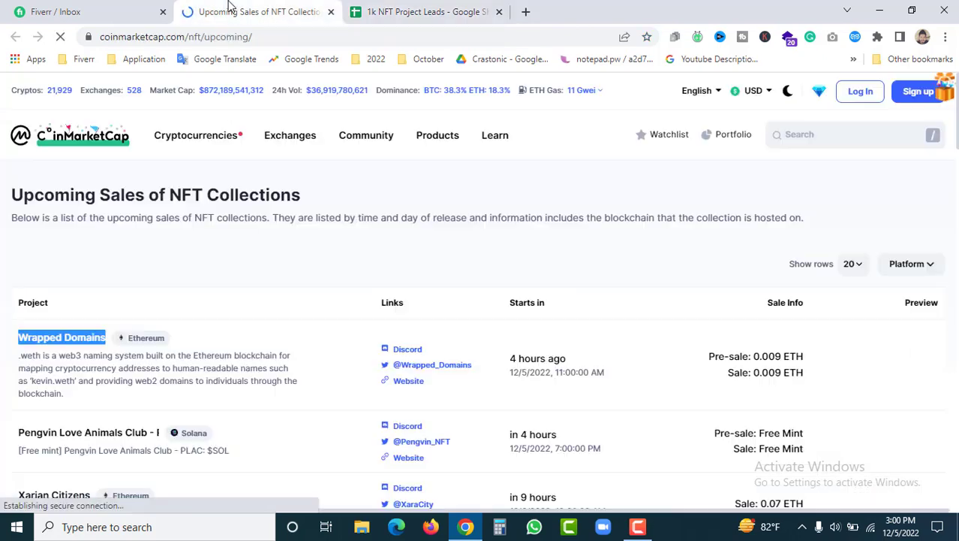
{"action": "right_click", "coordinate": [410, 381]}
{"action": "left_click", "coordinate": [463, 471]}
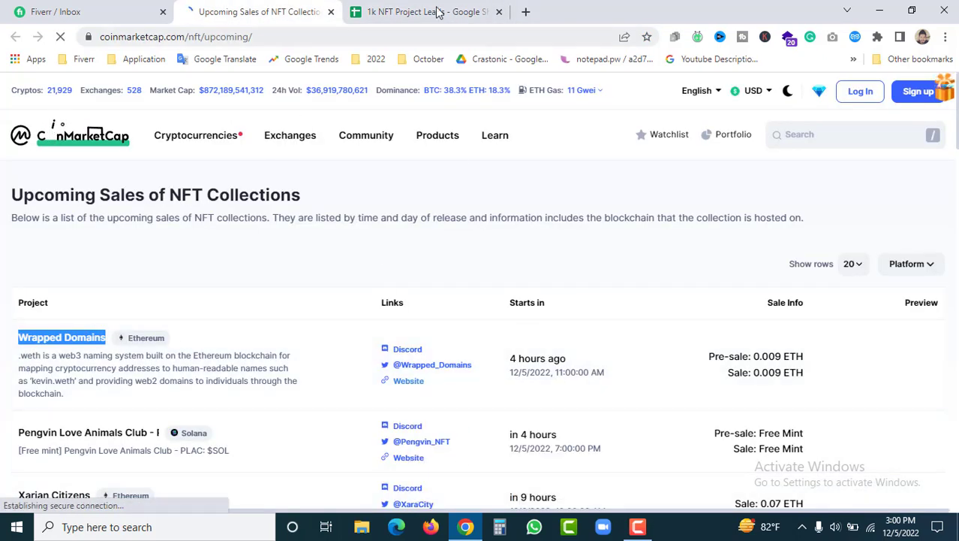
{"action": "left_click", "coordinate": [420, 11]}
{"action": "double_click", "coordinate": [167, 206]}
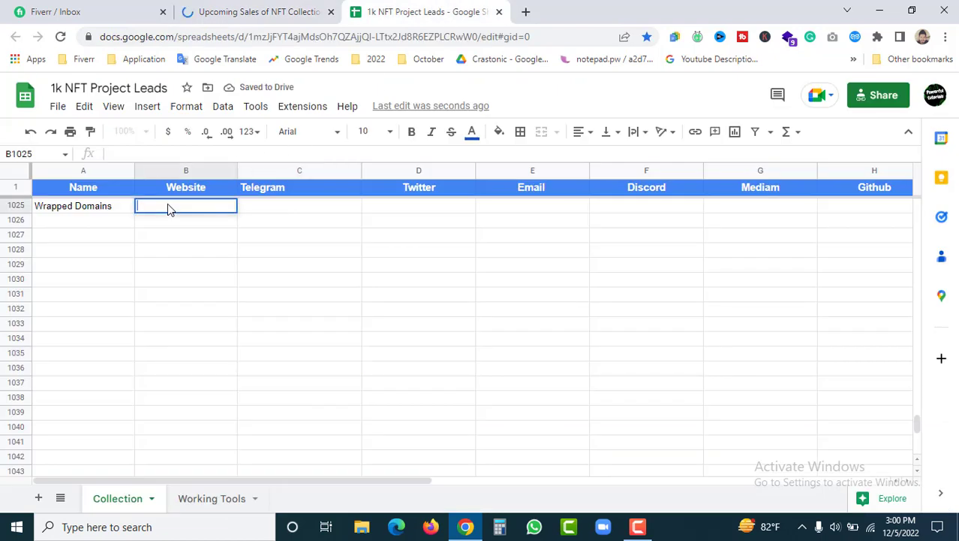
{"action": "key", "text": "ctrl+v"}
{"action": "left_click", "coordinate": [330, 293]}
Step: Copy the Wrapped Domains Twitter link address from CoinMarketCap into Twitter cell D1025 of the leads spreadsheet
{"action": "key", "text": "ctrl+shift+Tab"}
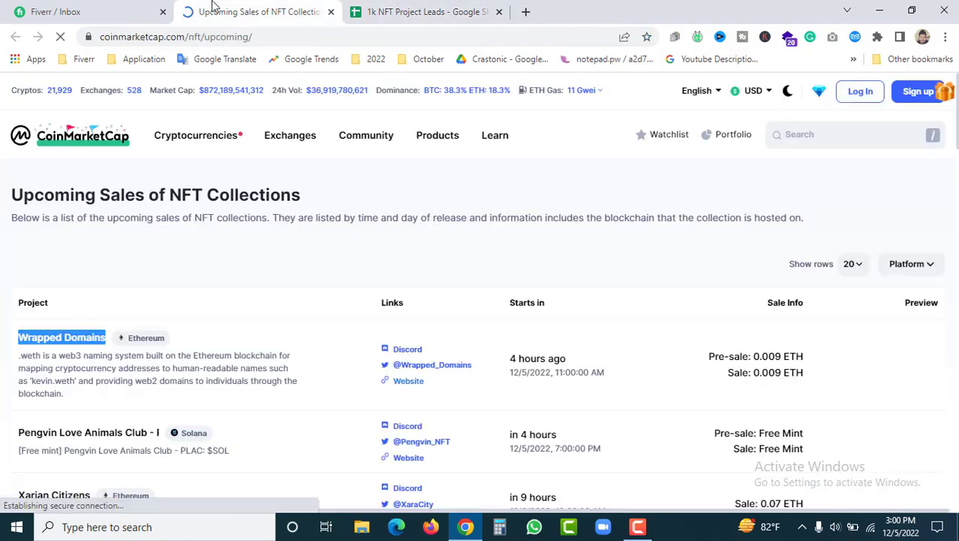
{"action": "right_click", "coordinate": [442, 371]}
{"action": "left_click", "coordinate": [503, 449]}
{"action": "key", "text": "ctrl+Tab"}
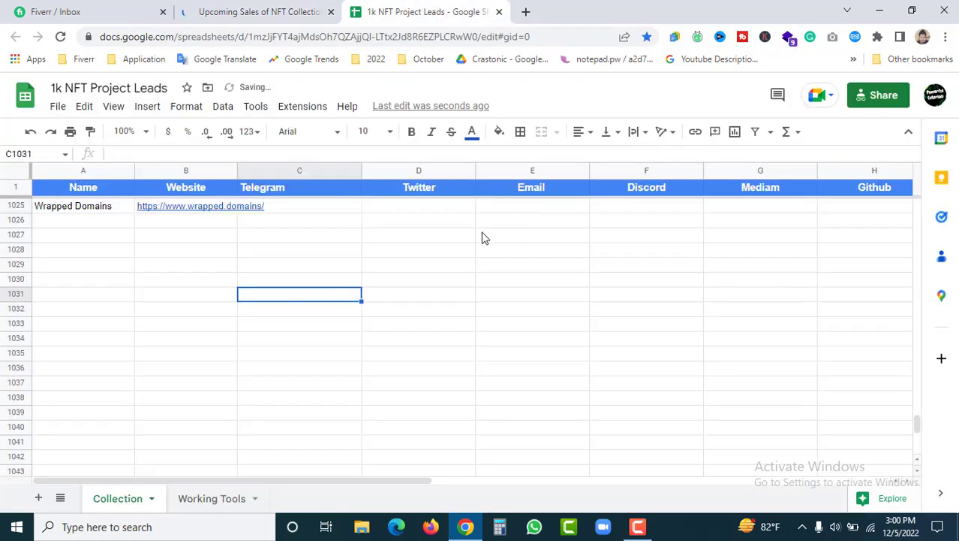
{"action": "double_click", "coordinate": [419, 211]}
{"action": "key", "text": "ctrl+v"}
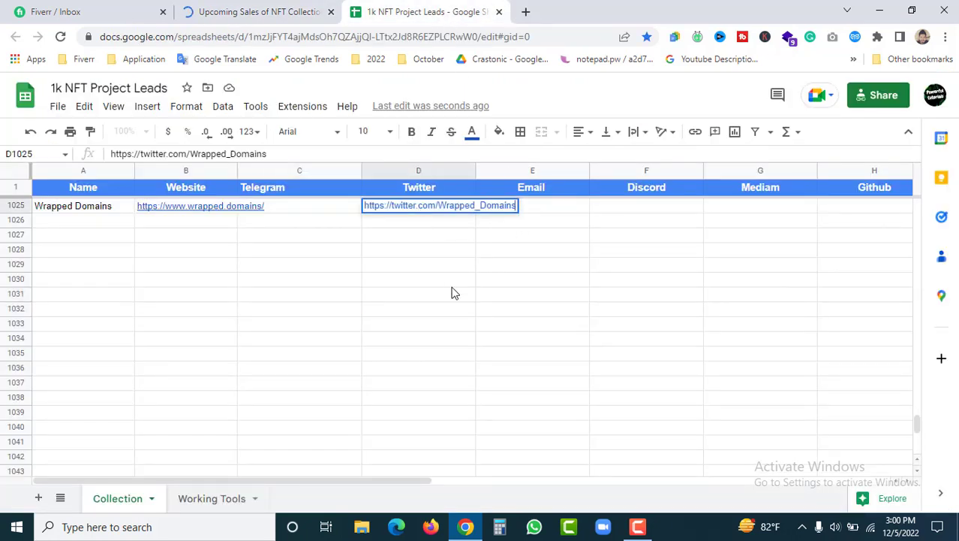
{"action": "left_click", "coordinate": [452, 289]}
Step: Return to CoinMarketCap and open the Wrapped Domains Twitter and website links in new tabs
{"action": "key", "text": "ctrl+shift+Tab"}
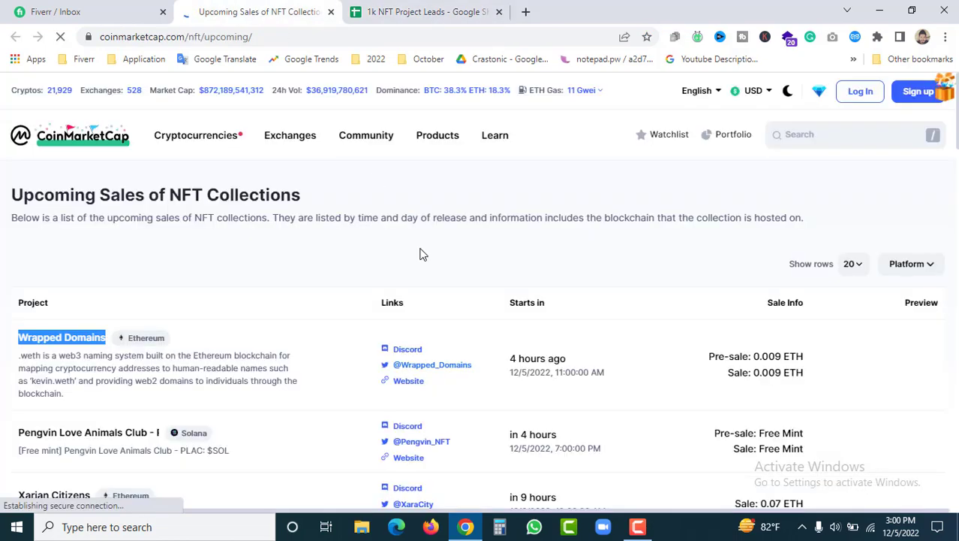
{"action": "right_click", "coordinate": [447, 364]}
{"action": "left_click", "coordinate": [486, 374]}
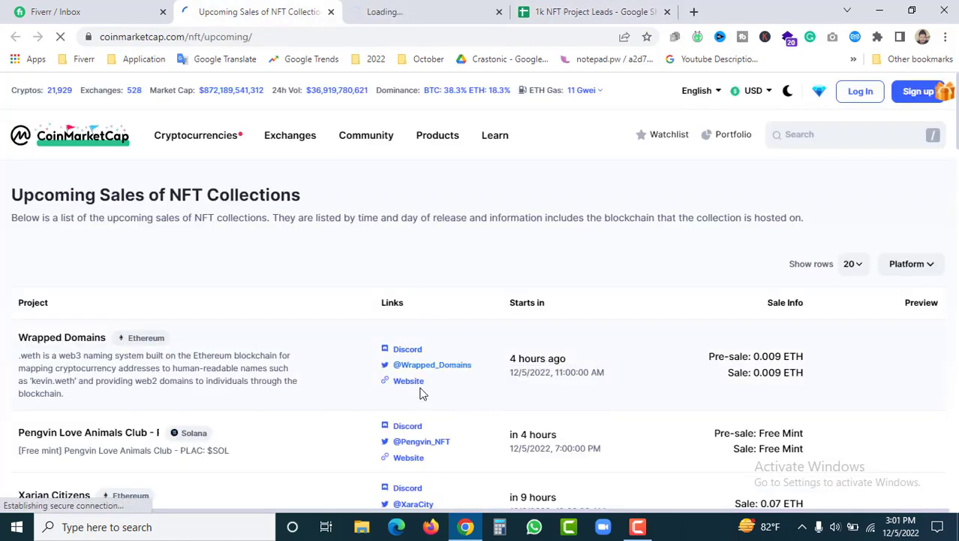
{"action": "right_click", "coordinate": [419, 382]}
{"action": "left_click", "coordinate": [450, 392]}
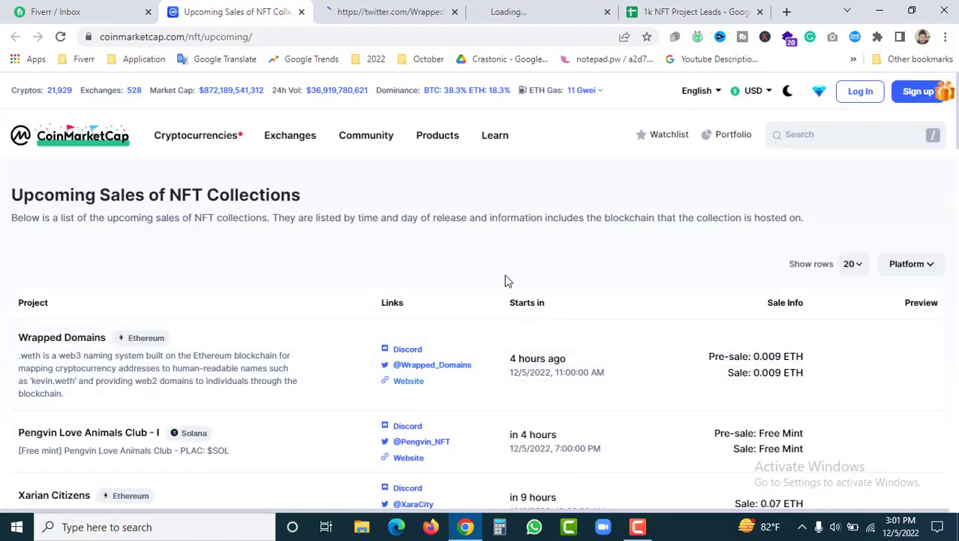
Step: Review the Wrapped Domains Twitter profile's details and close its page
{"action": "left_click", "coordinate": [399, 10]}
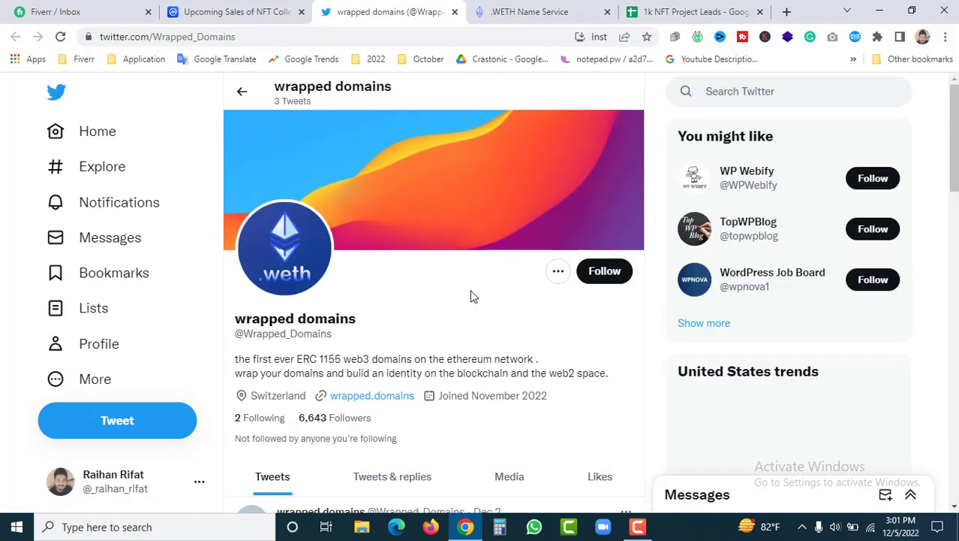
{"action": "scroll", "coordinate": [503, 314], "scroll_direction": "down", "scroll_amount": 1}
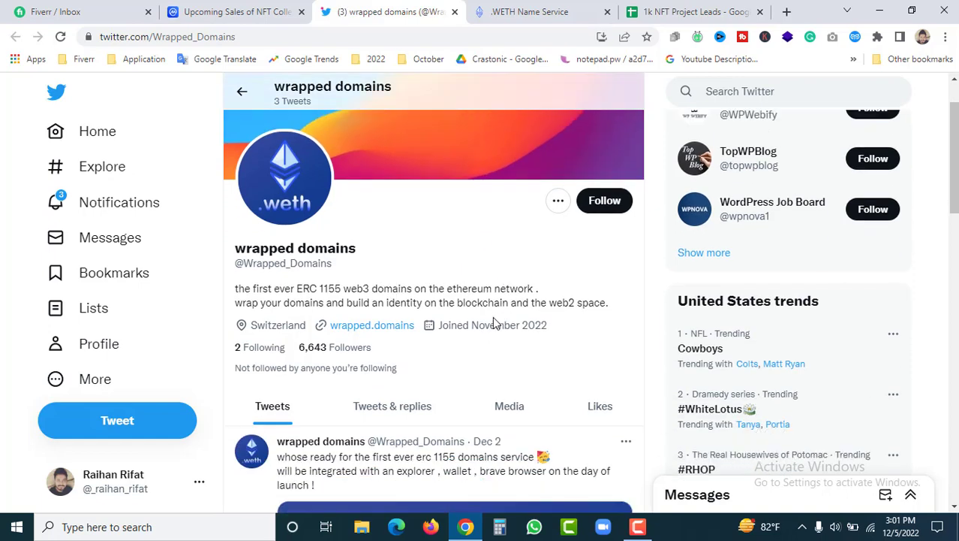
{"action": "scroll", "coordinate": [504, 311], "scroll_direction": "up", "scroll_amount": 1}
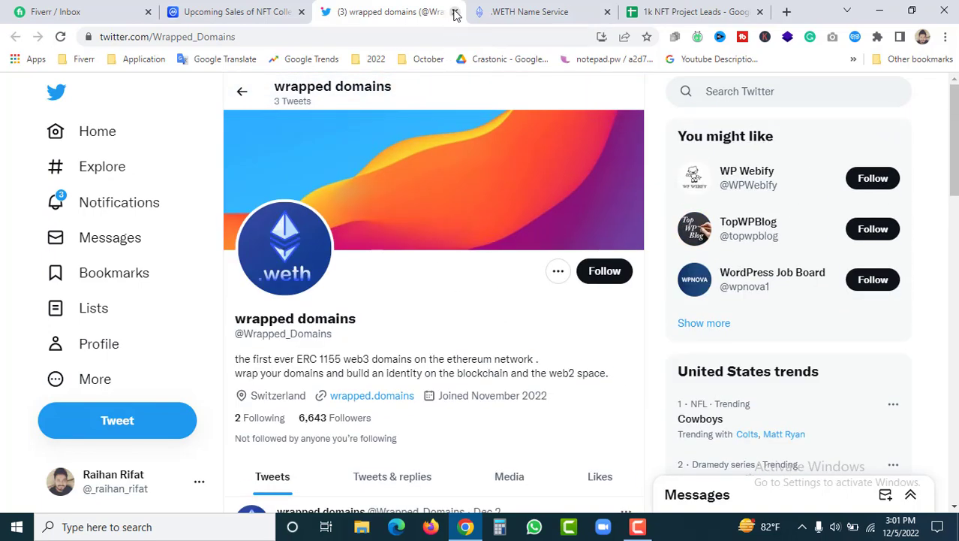
{"action": "left_click", "coordinate": [455, 12]}
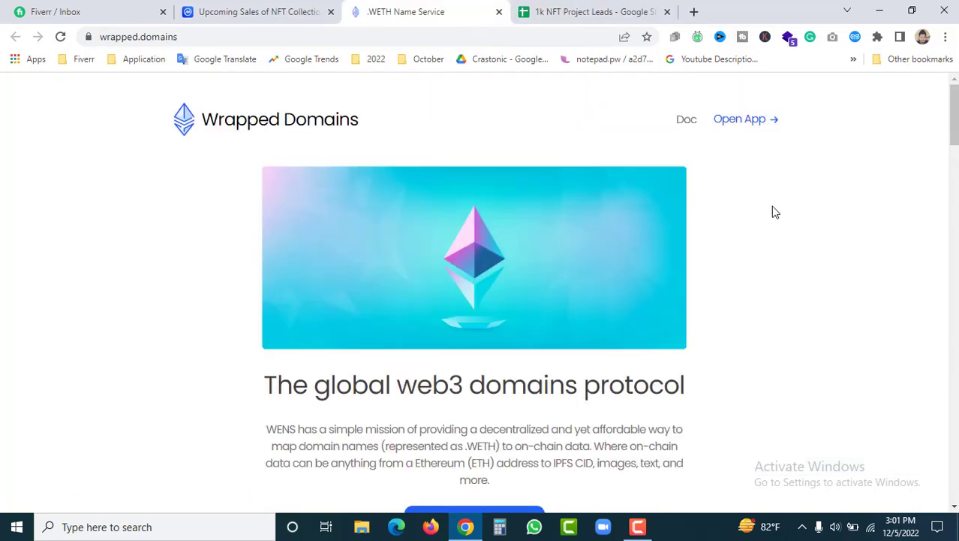
Step: Look through the Wrapped Domains website down to its footer links, close the page, and return to the leads spreadsheet
{"action": "scroll", "coordinate": [837, 255], "scroll_direction": "down", "scroll_amount": 15}
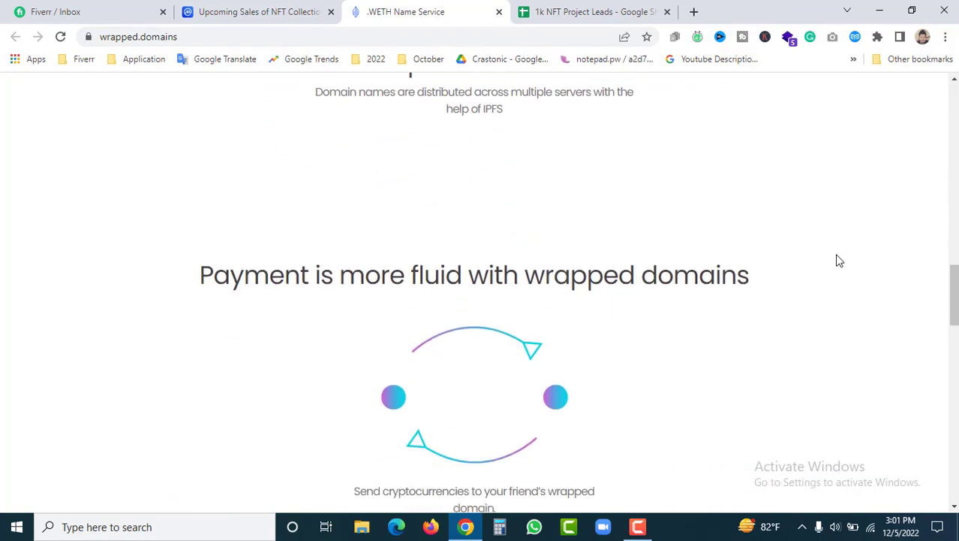
{"action": "scroll", "coordinate": [839, 261], "scroll_direction": "down", "scroll_amount": 10}
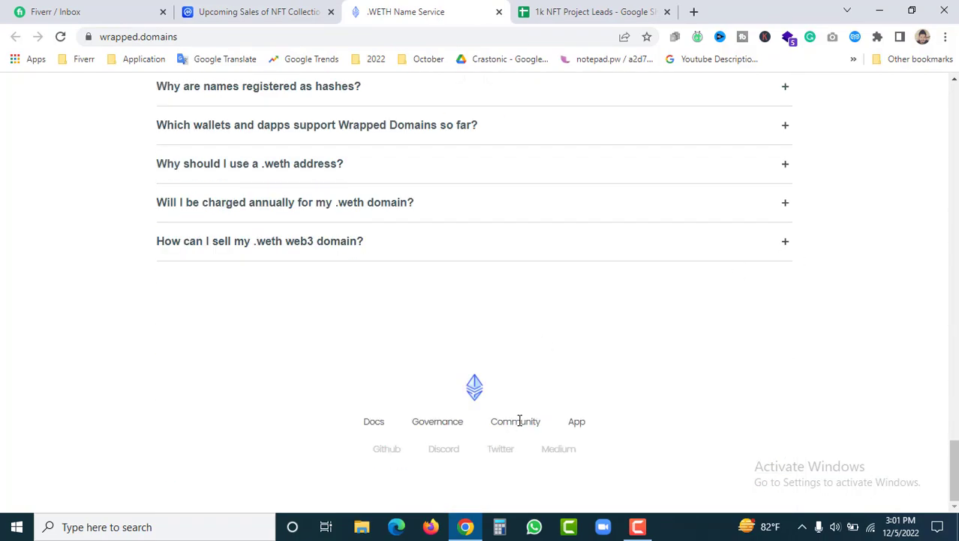
{"action": "key", "text": "ctrl+w"}
{"action": "key", "text": "ctrl+Tab"}
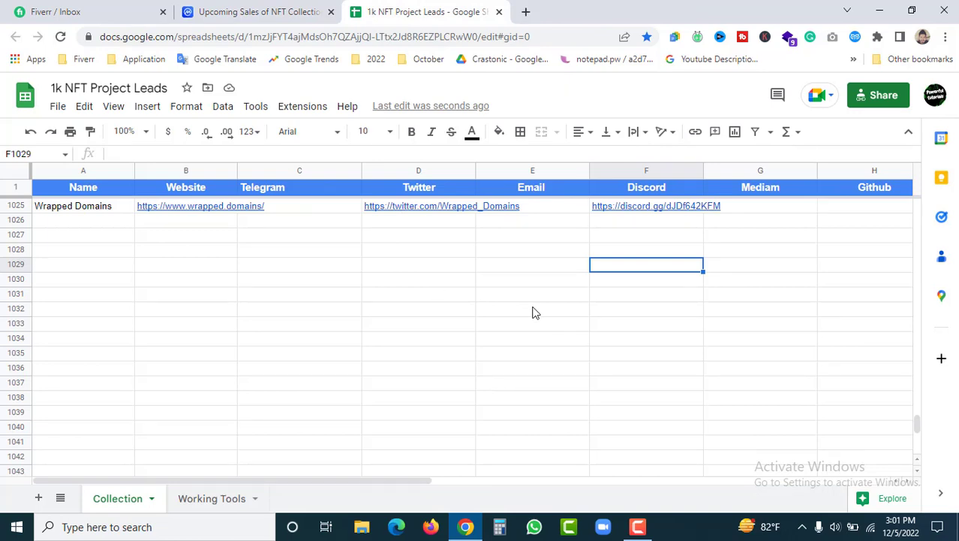
Step: Copy the project name Xarian Citizens from CoinMarketCap into Name cell A1026 of the leads spreadsheet
{"action": "key", "text": "ctrl+shift+Tab"}
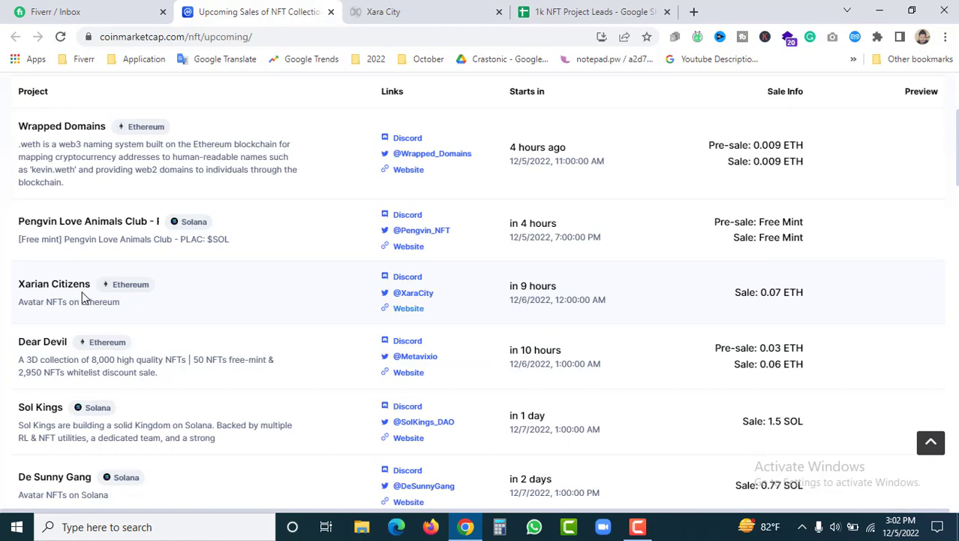
{"action": "left_click_drag", "start_coordinate": [90, 286], "coordinate": [22, 288]}
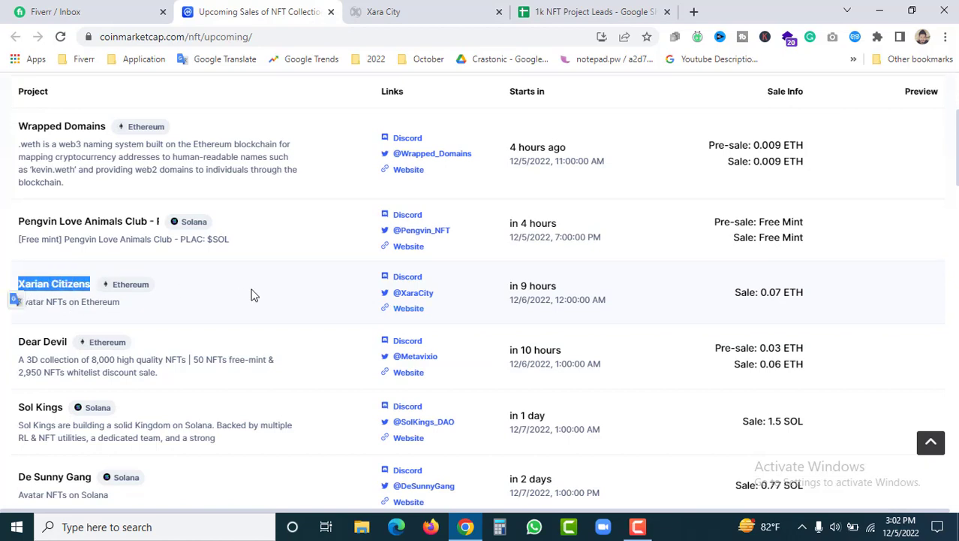
{"action": "key", "text": "ctrl+4"}
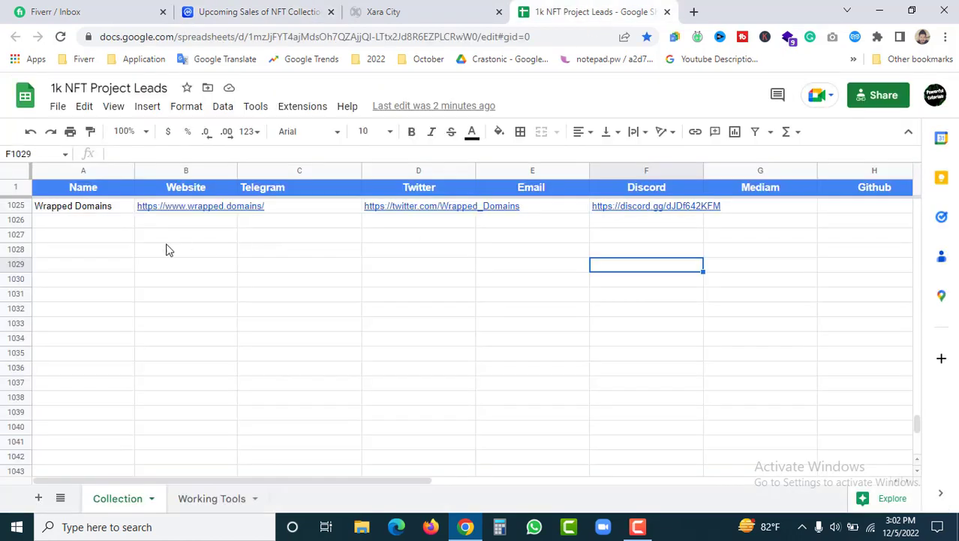
{"action": "double_click", "coordinate": [58, 223]}
Step: Copy the Xarian Citizens website link address from CoinMarketCap into Website cell B1026 of the leads spreadsheet
{"action": "left_click", "coordinate": [307, 7]}
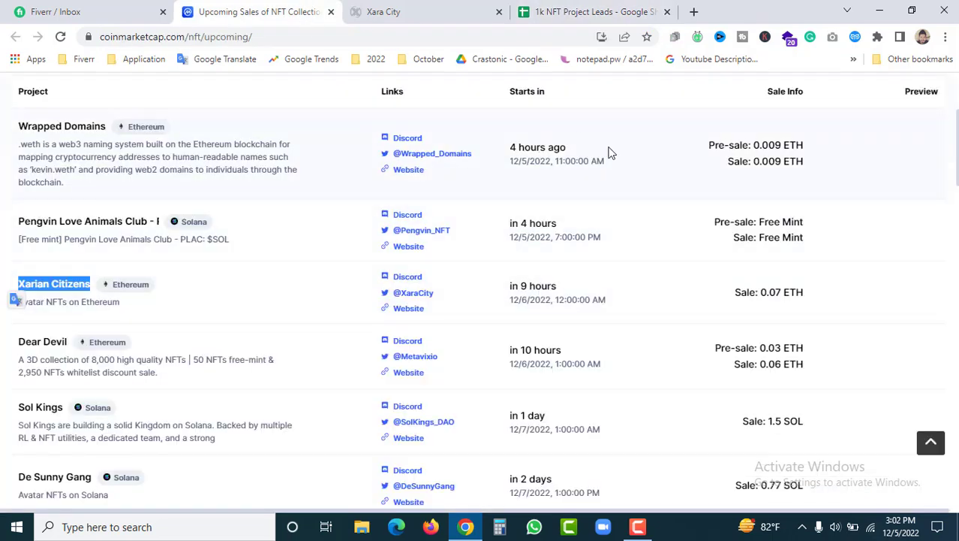
{"action": "right_click", "coordinate": [415, 319]}
{"action": "left_click", "coordinate": [479, 397]}
{"action": "left_click", "coordinate": [585, 10]}
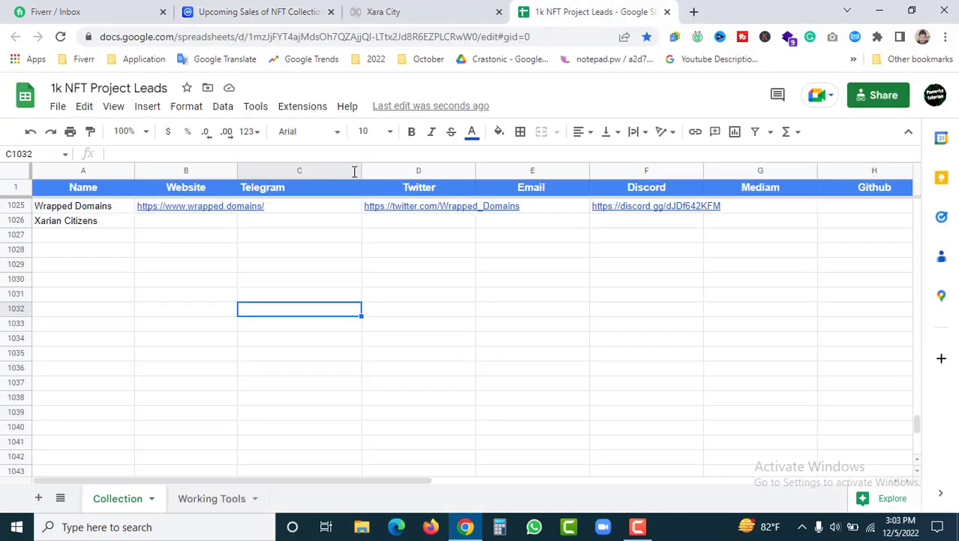
{"action": "left_click", "coordinate": [153, 222]}
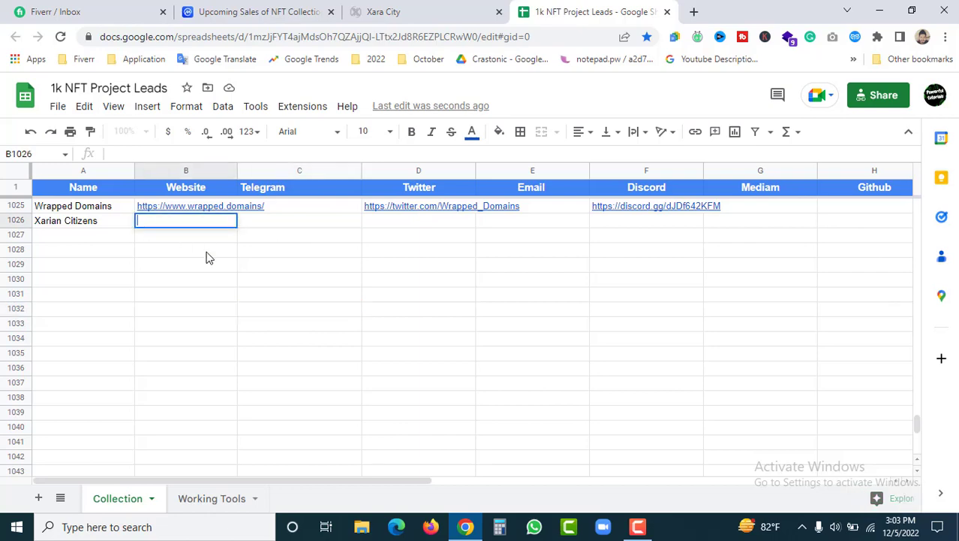
{"action": "key", "text": "ctrl+v"}
{"action": "left_click", "coordinate": [377, 327]}
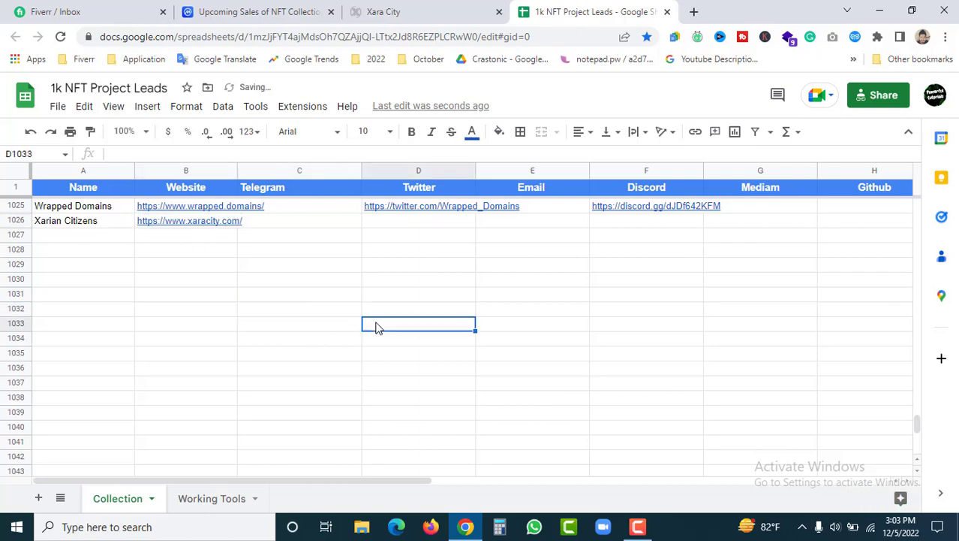
Step: Copy the Xarian Citizens Twitter link address from CoinMarketCap into Twitter cell D1026 of the leads spreadsheet
{"action": "left_click", "coordinate": [216, 11]}
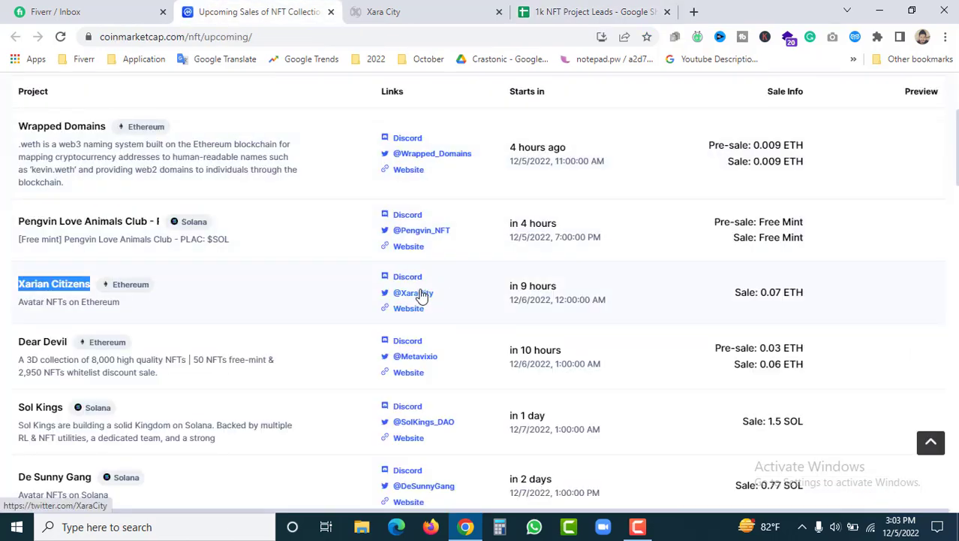
{"action": "right_click", "coordinate": [420, 295]}
{"action": "left_click", "coordinate": [494, 373]}
{"action": "left_click", "coordinate": [605, 10]}
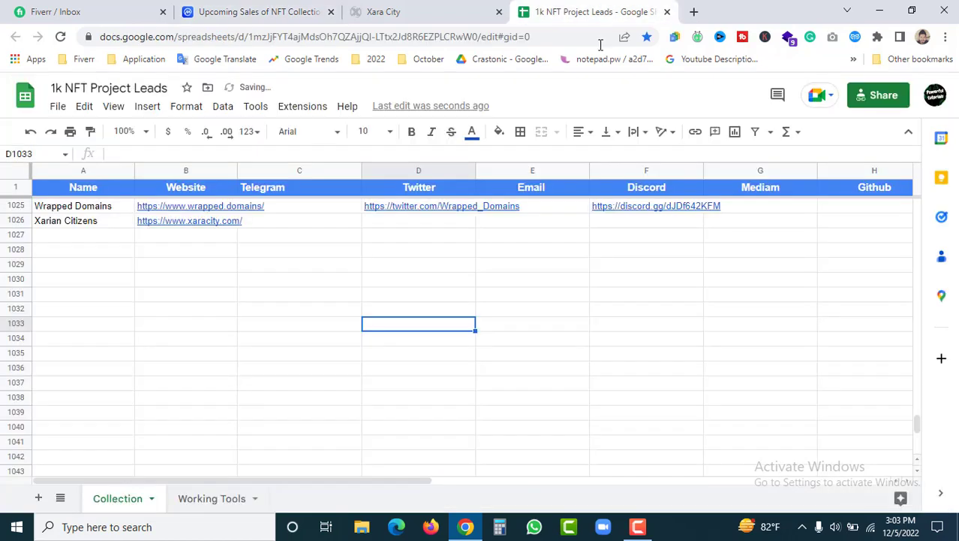
{"action": "double_click", "coordinate": [407, 219]}
{"action": "key", "text": "ctrl+v"}
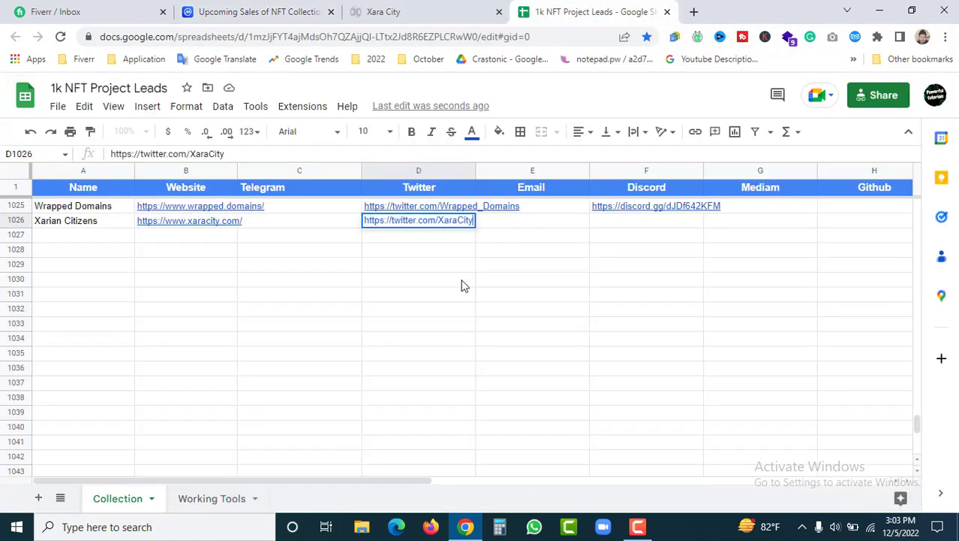
{"action": "key", "text": "Return"}
Step: Copy the Xarian Citizens Discord link address from CoinMarketCap into Discord cell F1026 of the leads spreadsheet
{"action": "left_click", "coordinate": [400, 12]}
{"action": "left_click", "coordinate": [263, 12]}
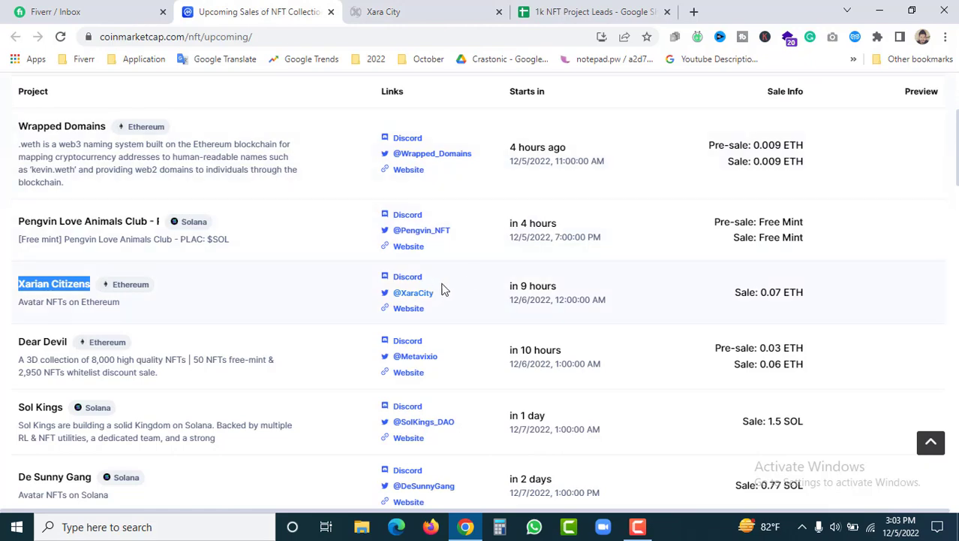
{"action": "right_click", "coordinate": [412, 280]}
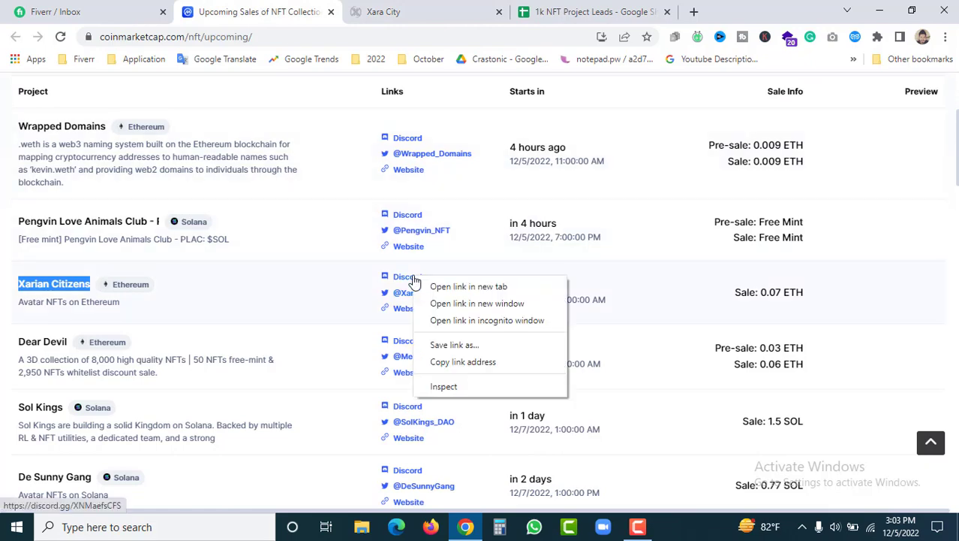
{"action": "left_click", "coordinate": [480, 363]}
{"action": "left_click", "coordinate": [617, 9]}
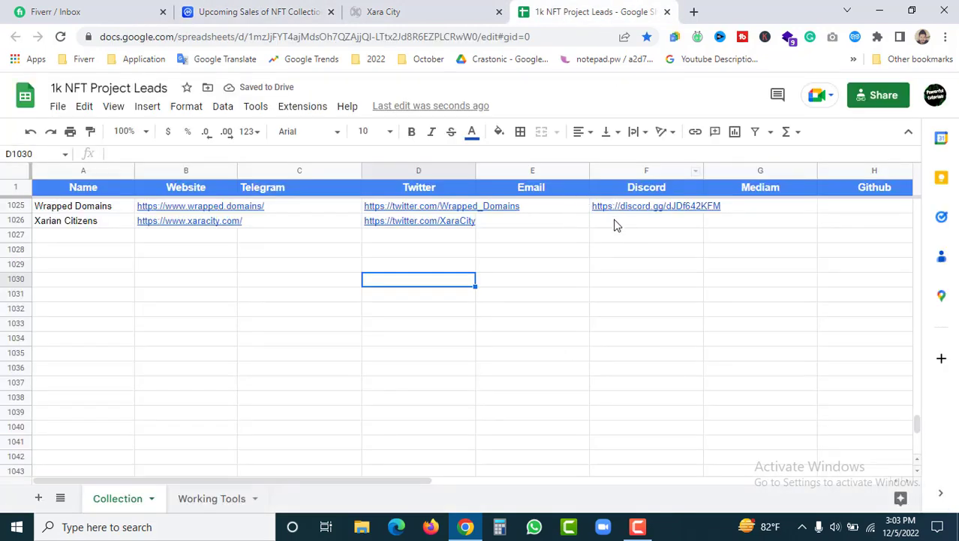
{"action": "left_click", "coordinate": [614, 225]}
Step: Copy the Facebook link address from the Xara City website's footer into Facebook cell K1025 of the leads spreadsheet
{"action": "left_click", "coordinate": [259, 12]}
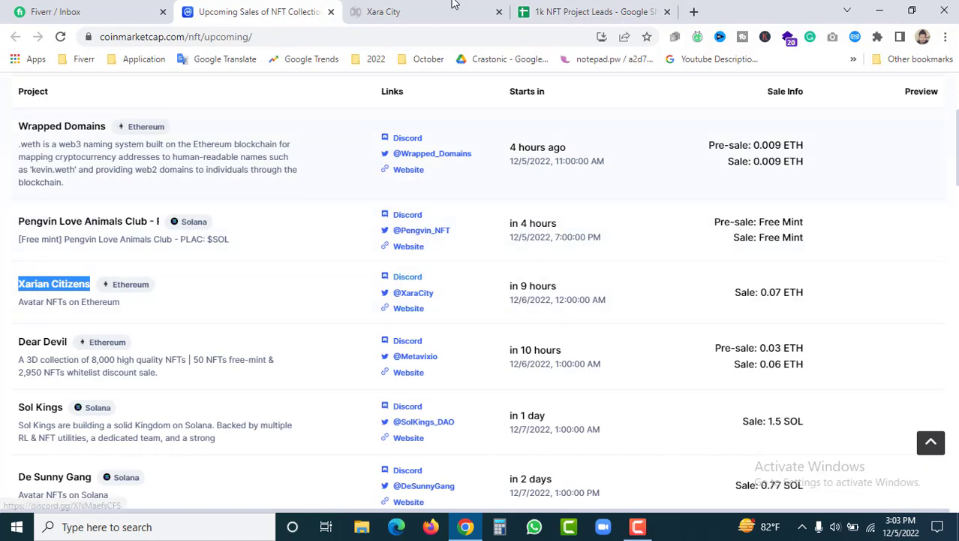
{"action": "key", "text": "ctrl+Tab"}
{"action": "scroll", "coordinate": [525, 218], "scroll_direction": "down", "scroll_amount": 10}
{"action": "scroll", "coordinate": [542, 229], "scroll_direction": "down", "scroll_amount": 3}
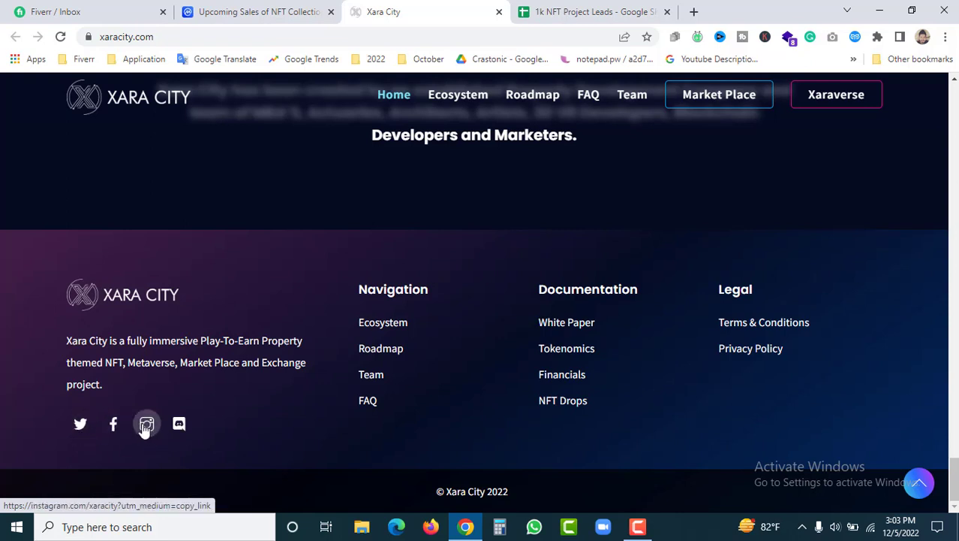
{"action": "left_click", "coordinate": [551, 9]}
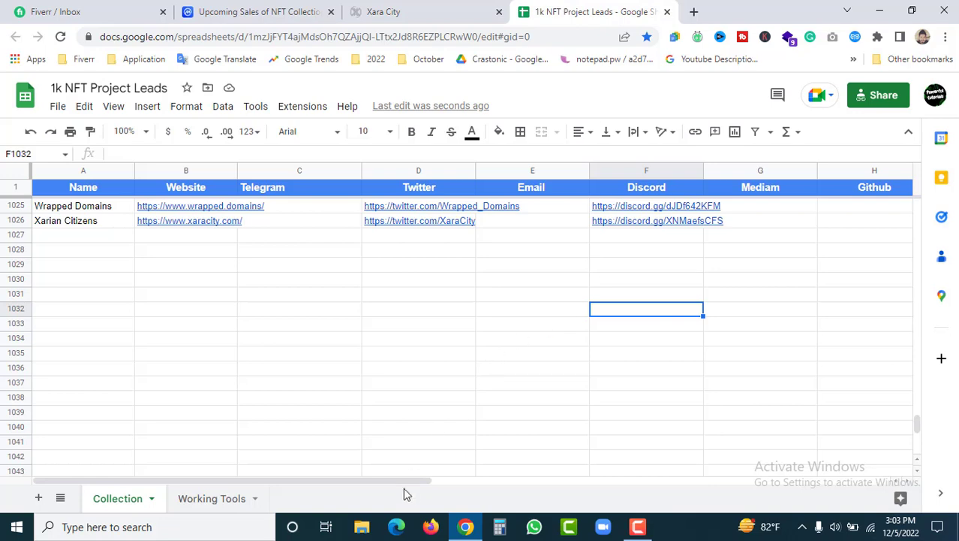
{"action": "left_click_drag", "start_coordinate": [418, 484], "coordinate": [606, 484]}
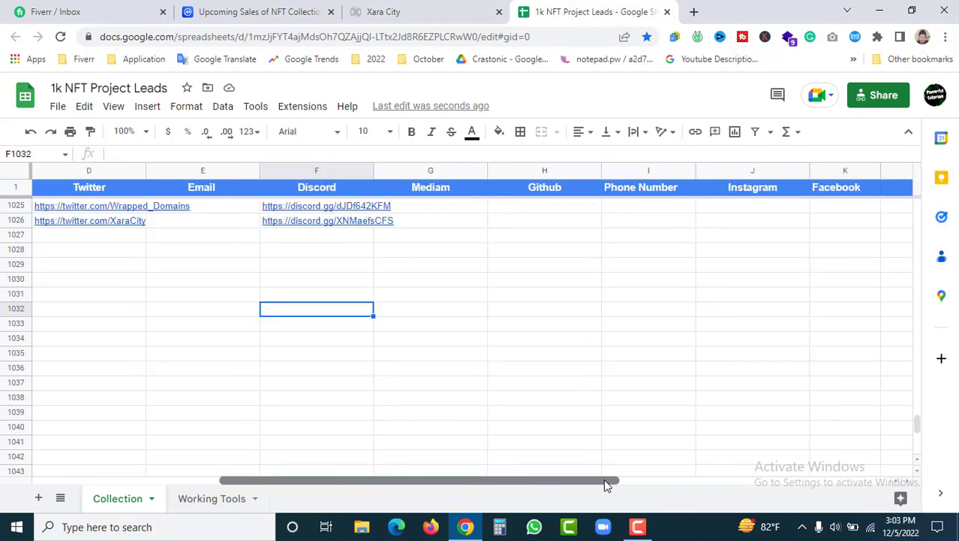
{"action": "left_click", "coordinate": [387, 9]}
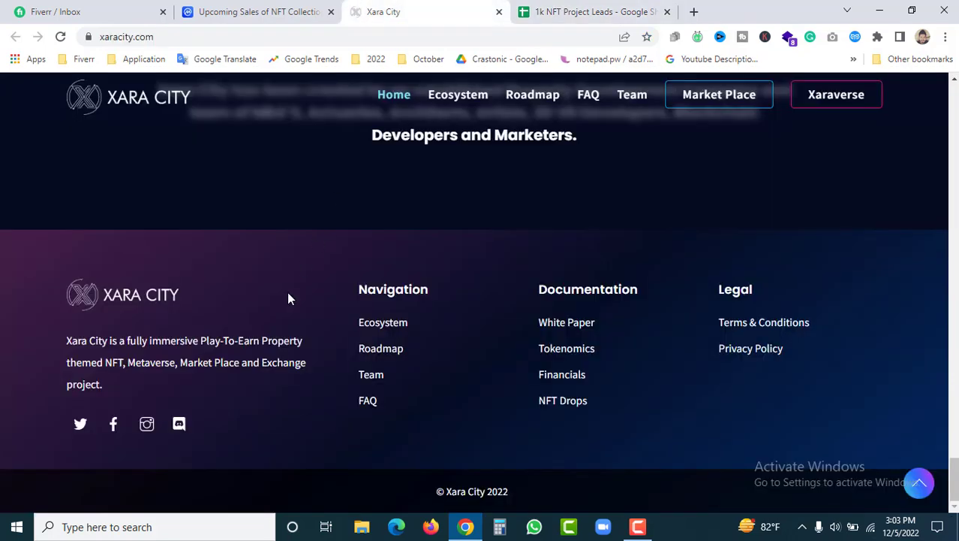
{"action": "right_click", "coordinate": [115, 423]}
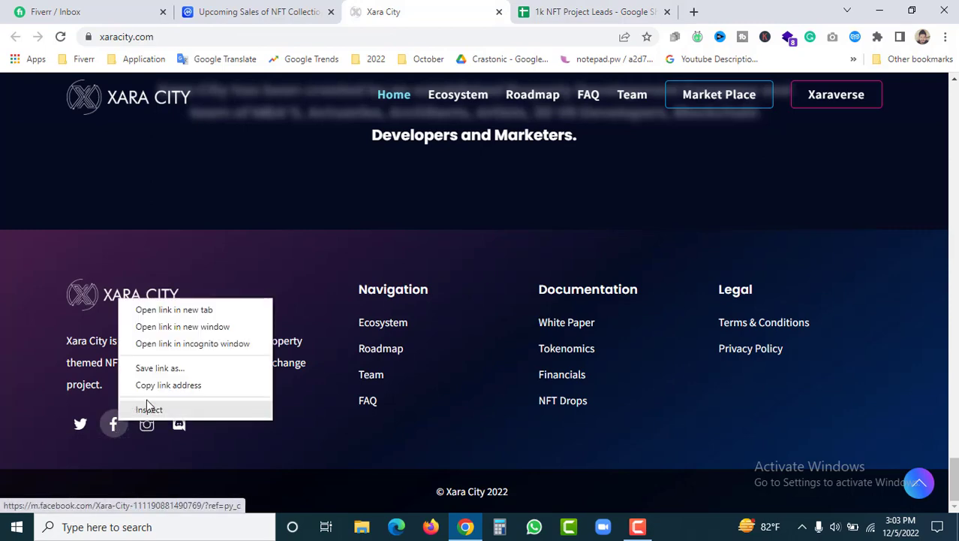
{"action": "left_click", "coordinate": [179, 385]}
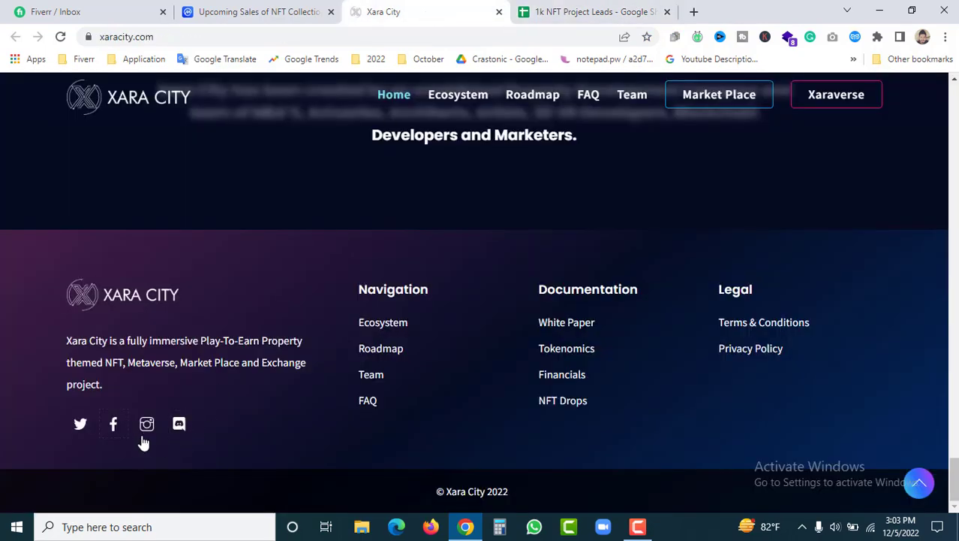
Step: Copy the Instagram link address from the Xara City website's footer into Instagram cell J1025 of the leads spreadsheet
{"action": "right_click", "coordinate": [147, 423]}
{"action": "left_click", "coordinate": [213, 388]}
{"action": "left_click", "coordinate": [593, 11]}
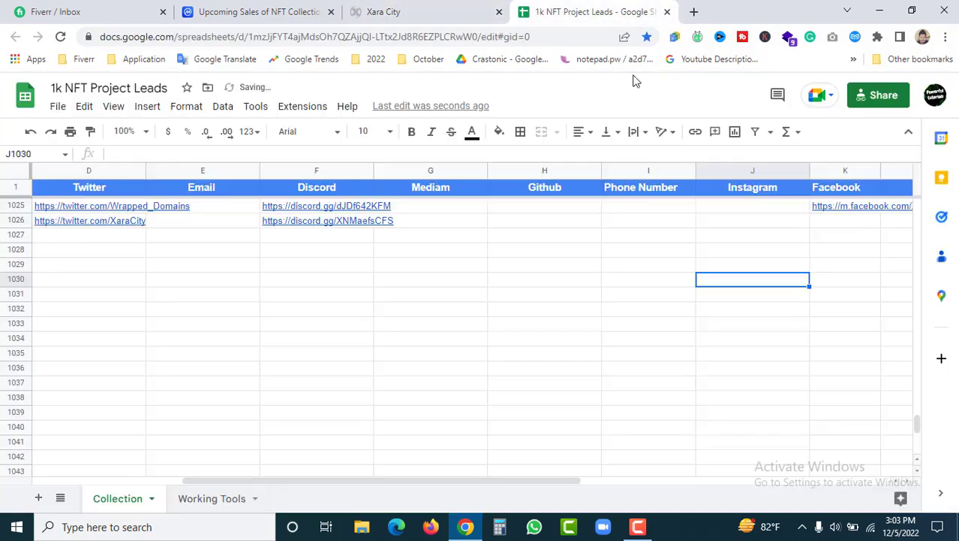
{"action": "double_click", "coordinate": [716, 206]}
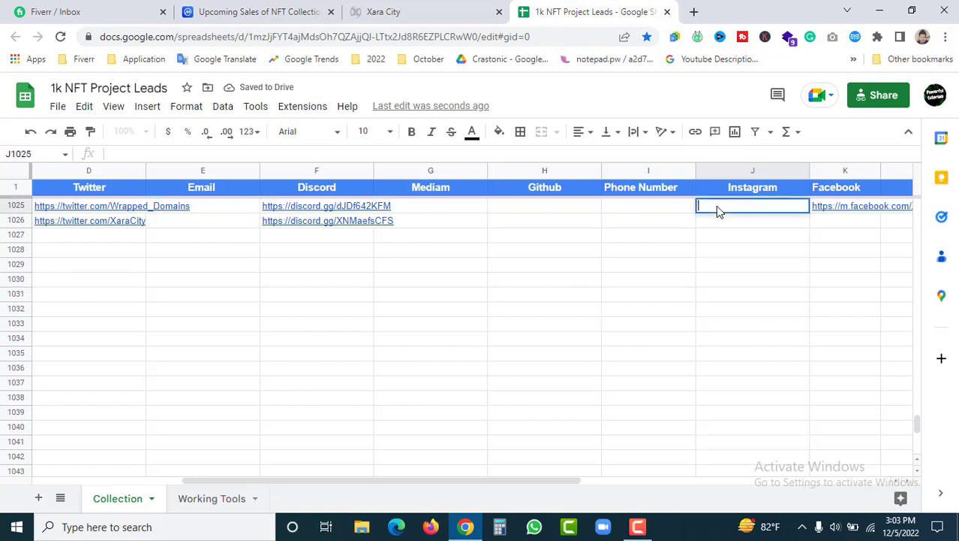
{"action": "key", "text": "ctrl+v"}
{"action": "left_click", "coordinate": [735, 294]}
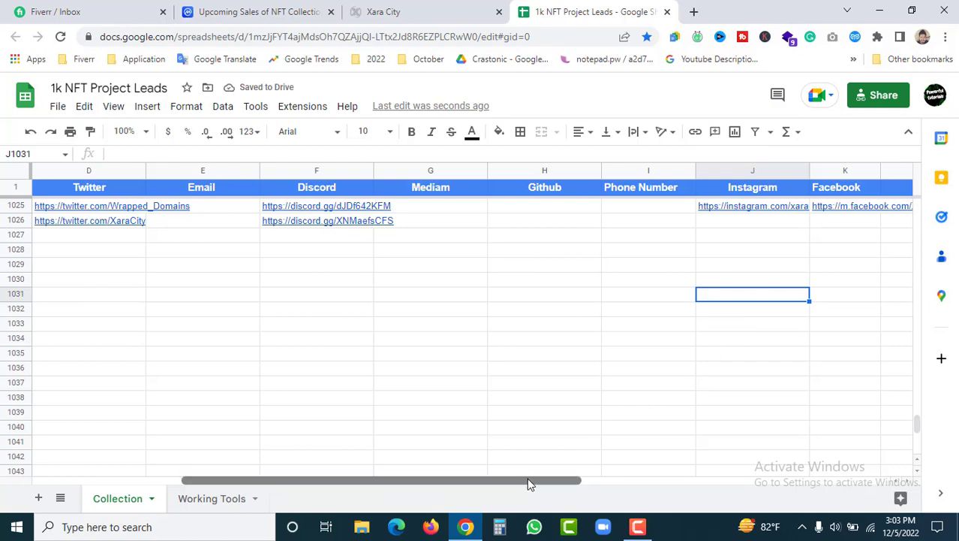
{"action": "left_click_drag", "start_coordinate": [531, 482], "coordinate": [294, 460]}
Step: Examine the newest, recent, top and full collection lists on rarity.tools as another source of NFT project leads
{"action": "left_click", "coordinate": [227, 8]}
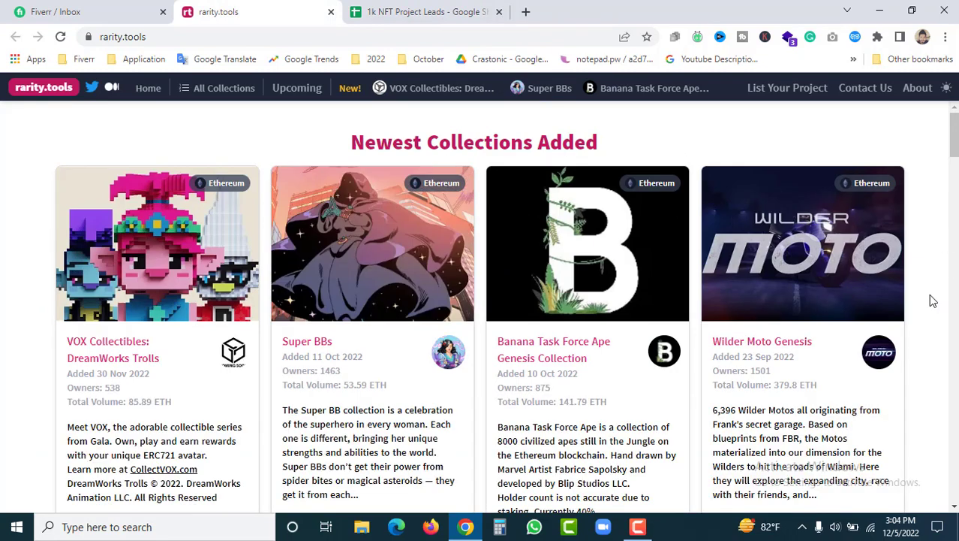
{"action": "scroll", "coordinate": [933, 300], "scroll_direction": "down", "scroll_amount": 9}
{"action": "scroll", "coordinate": [931, 314], "scroll_direction": "down", "scroll_amount": 7}
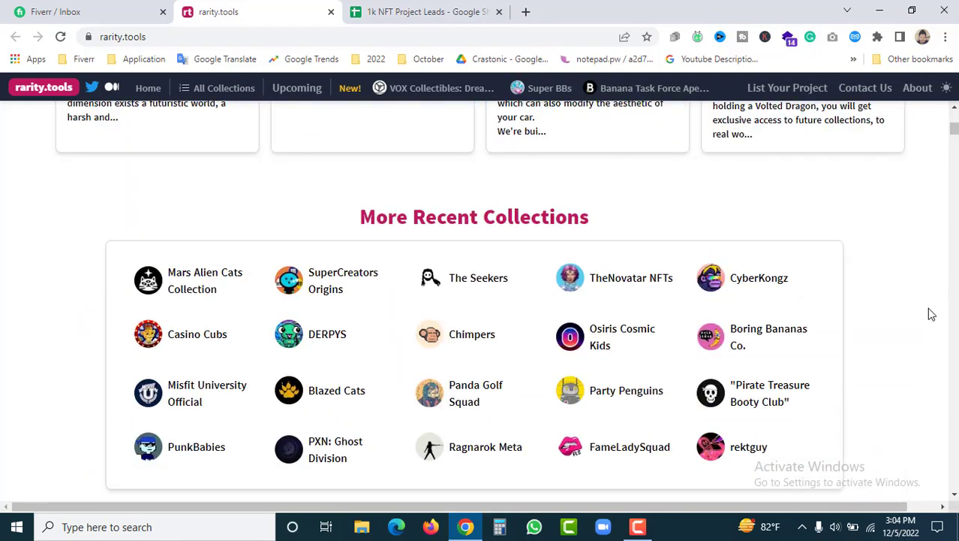
{"action": "scroll", "coordinate": [931, 314], "scroll_direction": "down", "scroll_amount": 5}
{"action": "scroll", "coordinate": [931, 312], "scroll_direction": "down", "scroll_amount": 9}
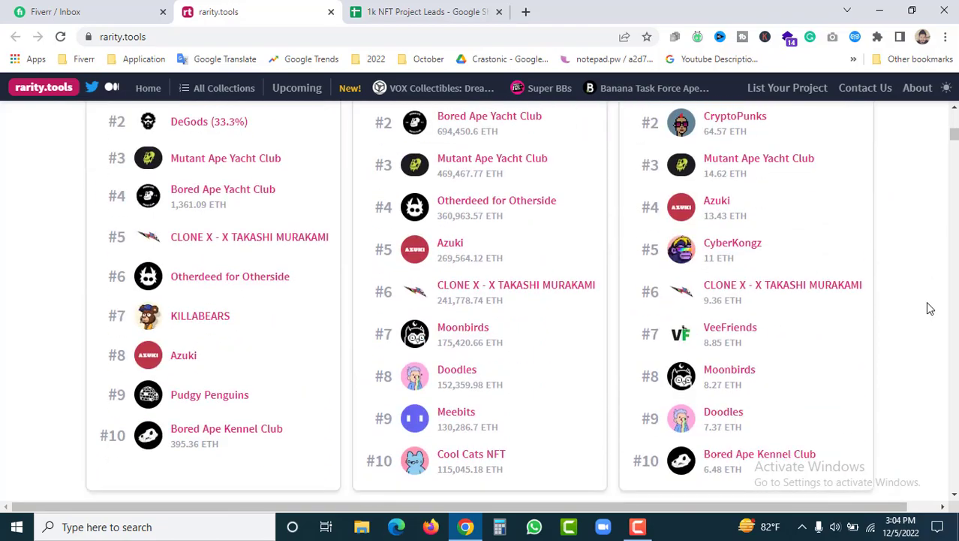
{"action": "scroll", "coordinate": [929, 307], "scroll_direction": "down", "scroll_amount": 9}
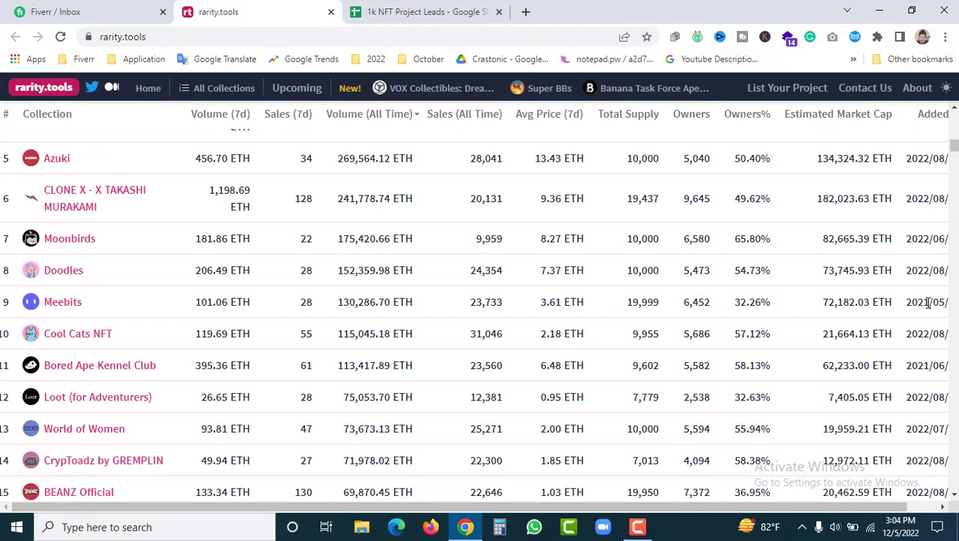
{"action": "scroll", "coordinate": [929, 303], "scroll_direction": "up", "scroll_amount": 6}
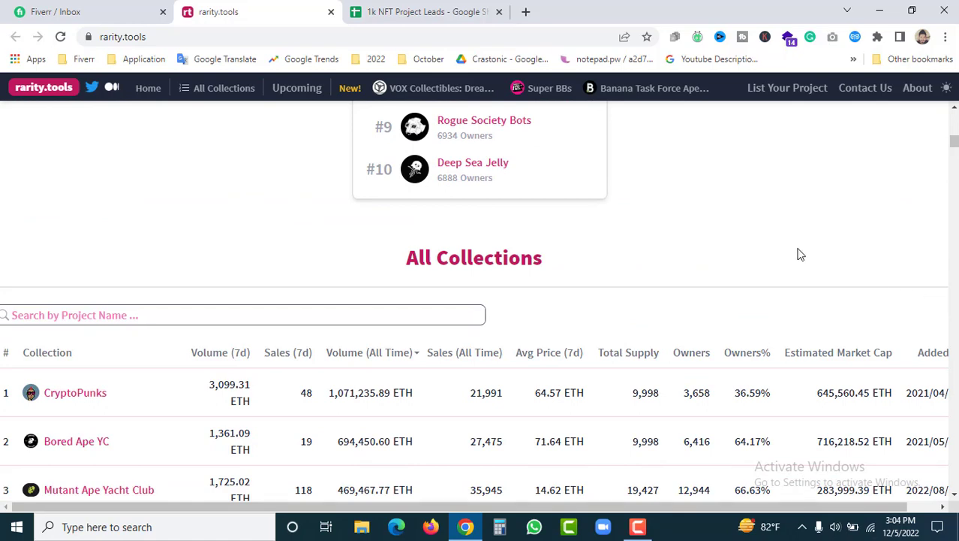
{"action": "scroll", "coordinate": [915, 317], "scroll_direction": "up", "scroll_amount": 13}
{"action": "scroll", "coordinate": [918, 319], "scroll_direction": "down", "scroll_amount": 3}
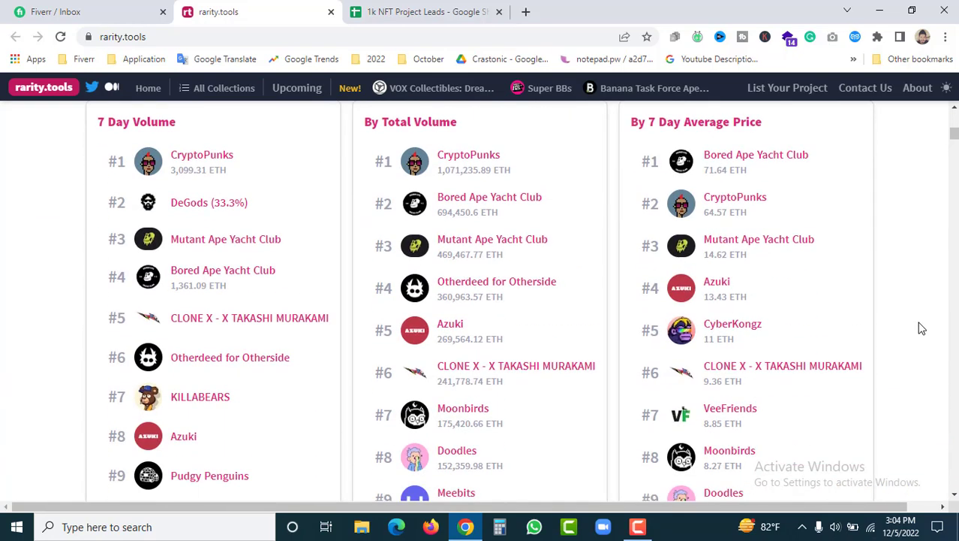
{"action": "scroll", "coordinate": [929, 333], "scroll_direction": "up", "scroll_amount": 2}
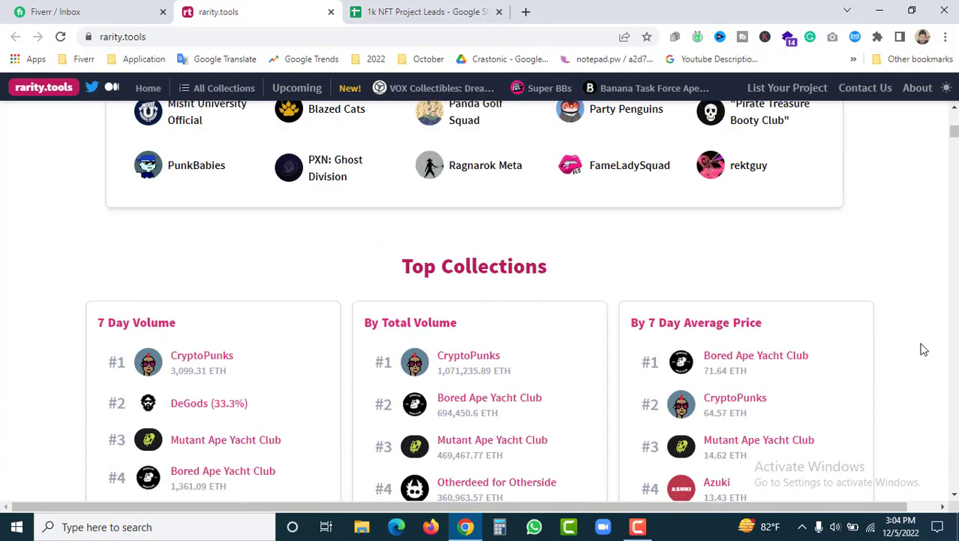
{"action": "scroll", "coordinate": [927, 371], "scroll_direction": "up", "scroll_amount": 6}
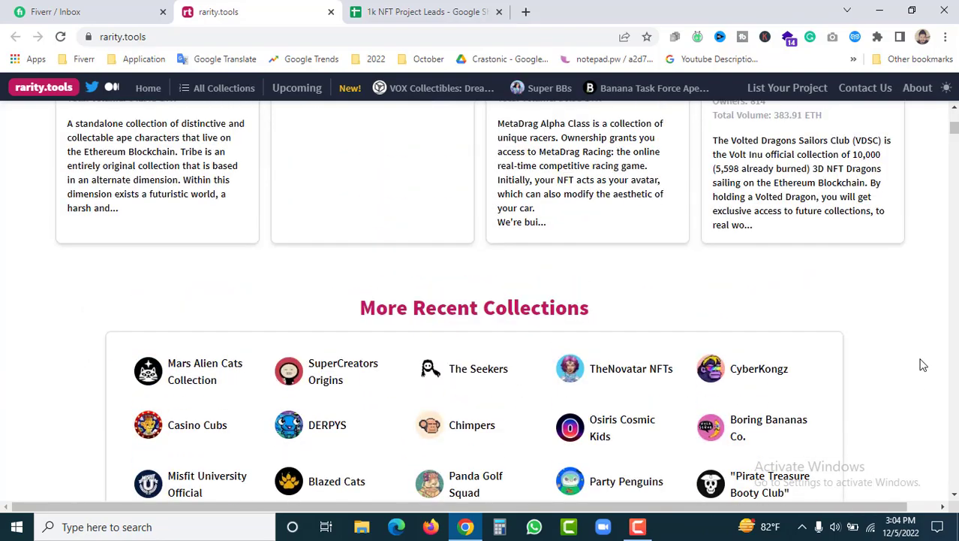
{"action": "scroll", "coordinate": [923, 365], "scroll_direction": "up", "scroll_amount": 11}
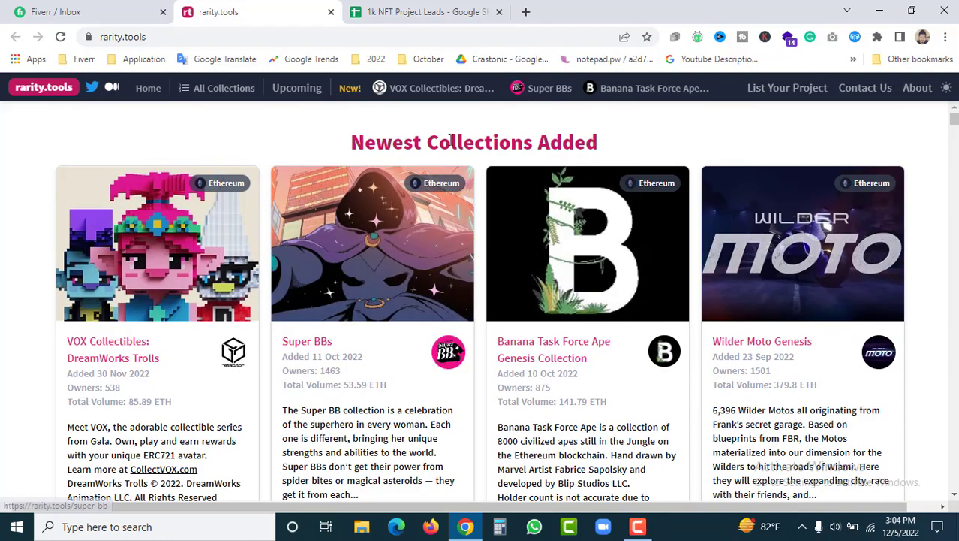
Step: Open the CryptoPunks project page from the all-collections list on rarity.tools
{"action": "scroll", "coordinate": [461, 300], "scroll_direction": "down", "scroll_amount": 6}
{"action": "scroll", "coordinate": [139, 341], "scroll_direction": "up", "scroll_amount": 6}
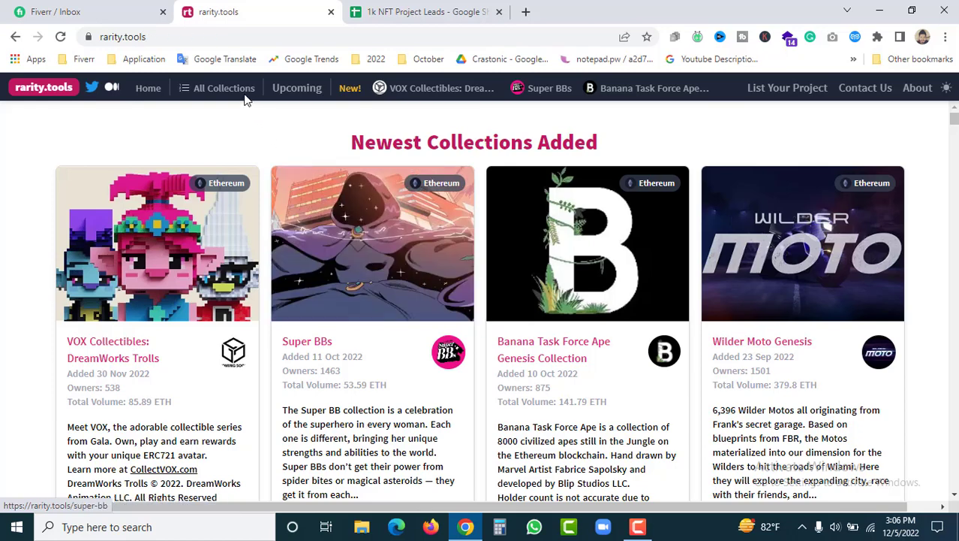
{"action": "mouse_move", "coordinate": [244, 100]}
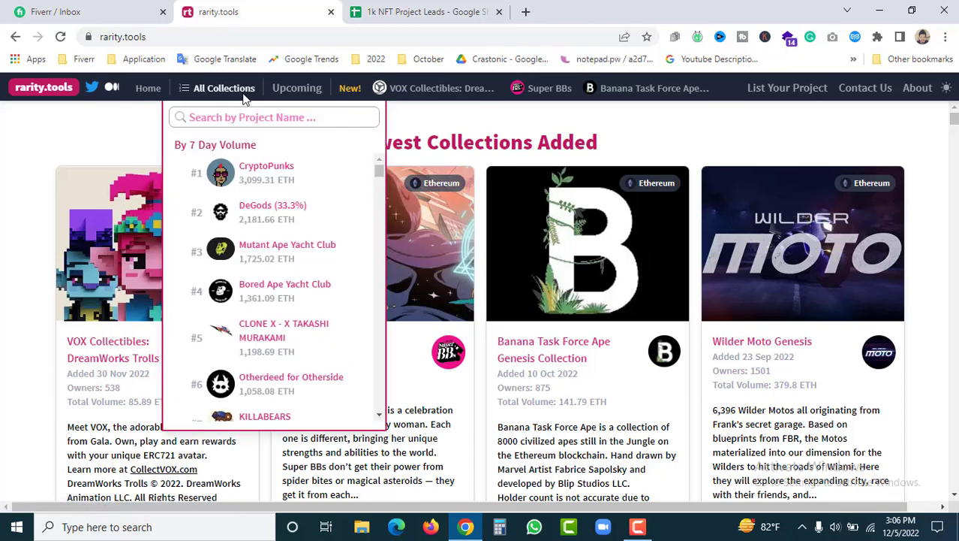
{"action": "left_click", "coordinate": [264, 173]}
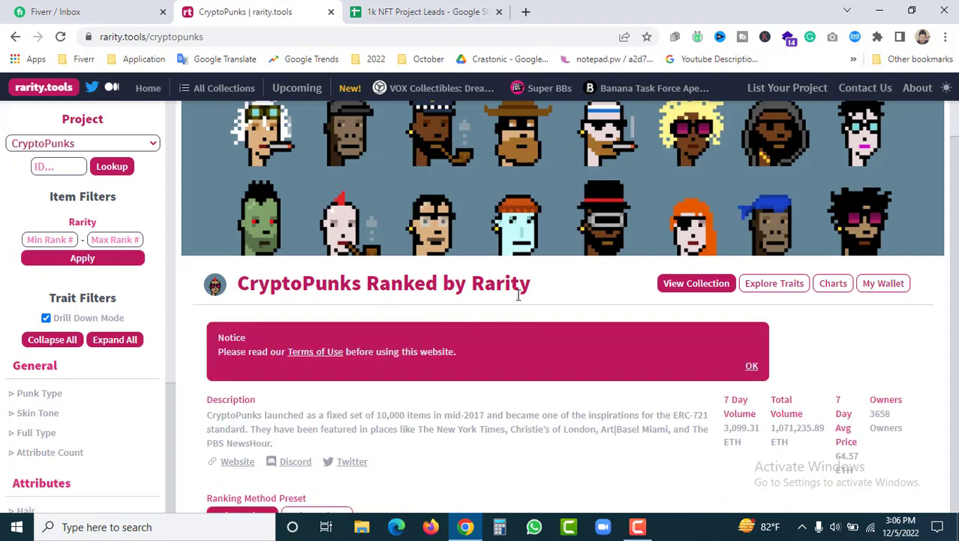
Step: Copy the heading "CryptoPunks Ranked by Rarity" from rarity.tools into Name cell A1027 of the leads spreadsheet
{"action": "left_click_drag", "start_coordinate": [406, 305], "coordinate": [244, 283]}
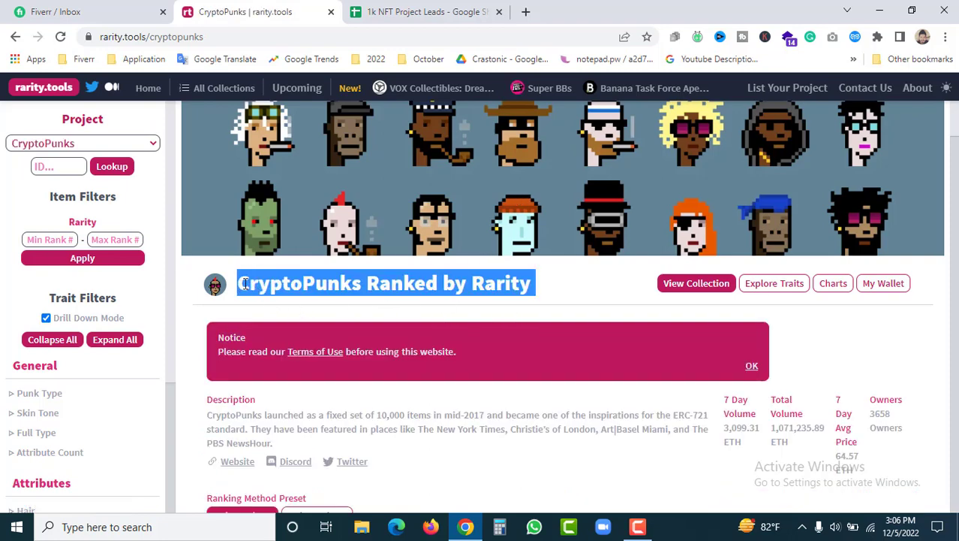
{"action": "right_click", "coordinate": [414, 293]}
{"action": "left_click", "coordinate": [447, 299]}
{"action": "key", "text": "ctrl+Tab"}
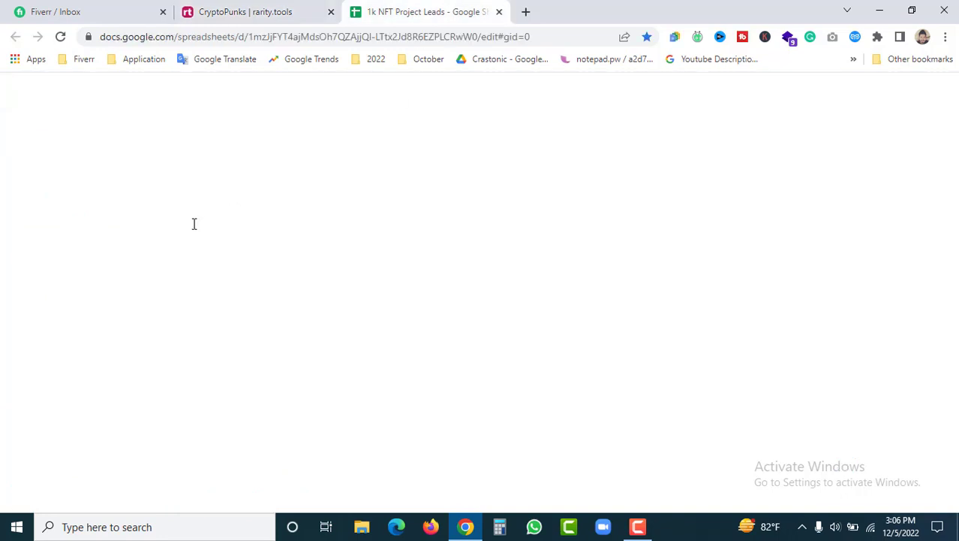
{"action": "double_click", "coordinate": [56, 234]}
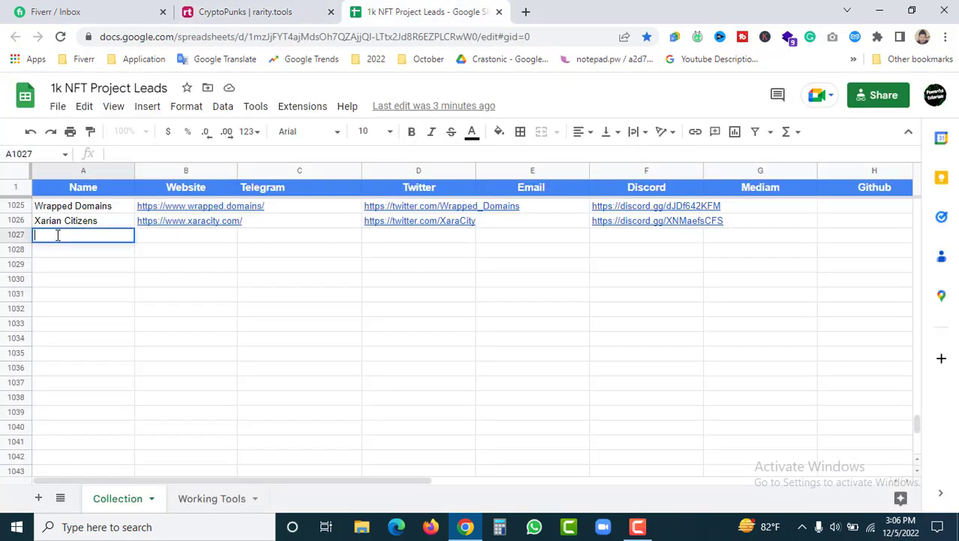
{"action": "key", "text": "ctrl+v"}
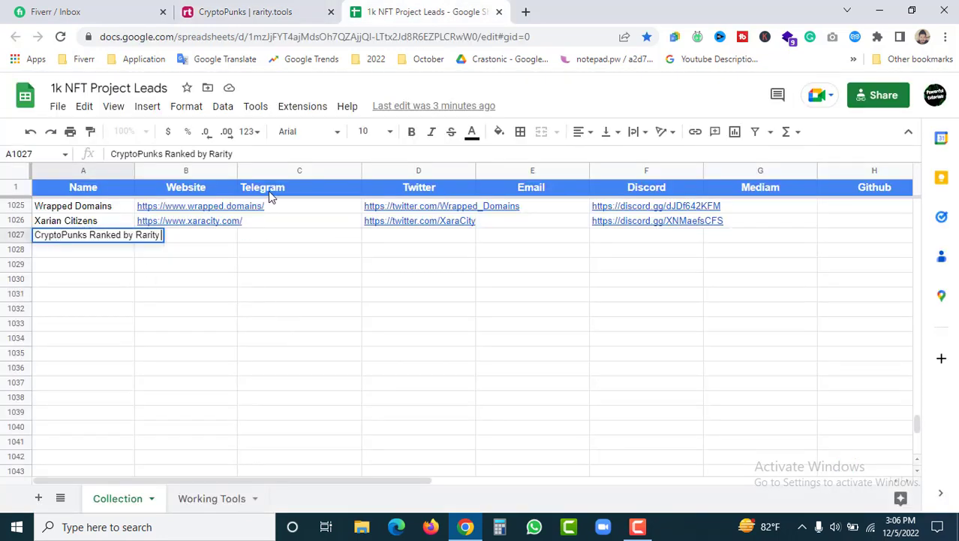
{"action": "left_click", "coordinate": [300, 337]}
Step: Open the CryptoPunks website from its rarity.tools page and examine it down to the footer for contact and social links
{"action": "left_click", "coordinate": [246, 11]}
{"action": "scroll", "coordinate": [445, 276], "scroll_direction": "down", "scroll_amount": 3}
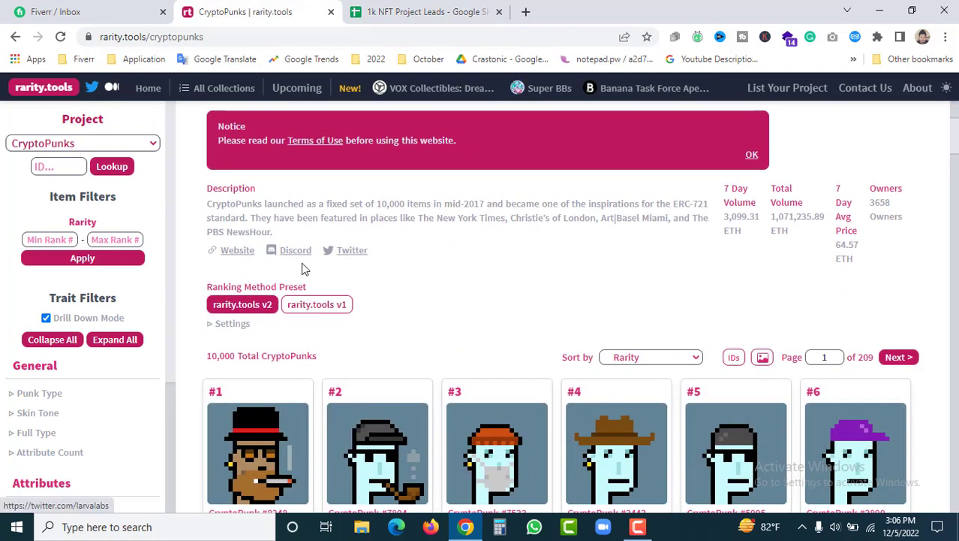
{"action": "left_click", "coordinate": [235, 256]}
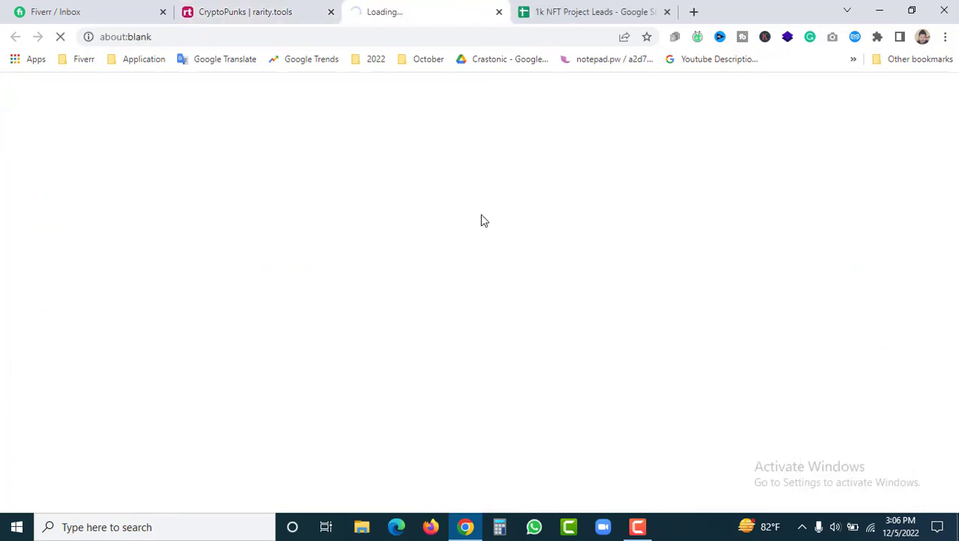
{"action": "left_click", "coordinate": [269, 10]}
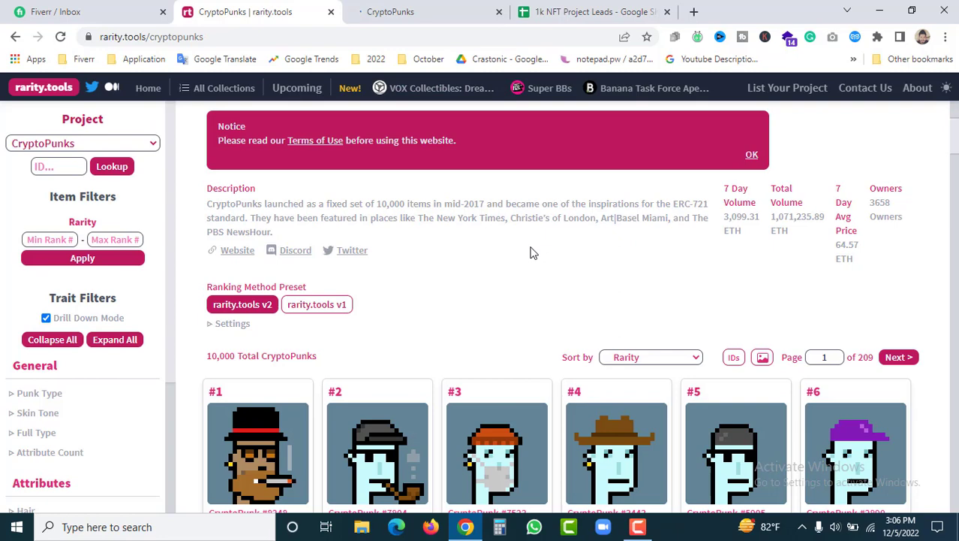
{"action": "left_click", "coordinate": [403, 8]}
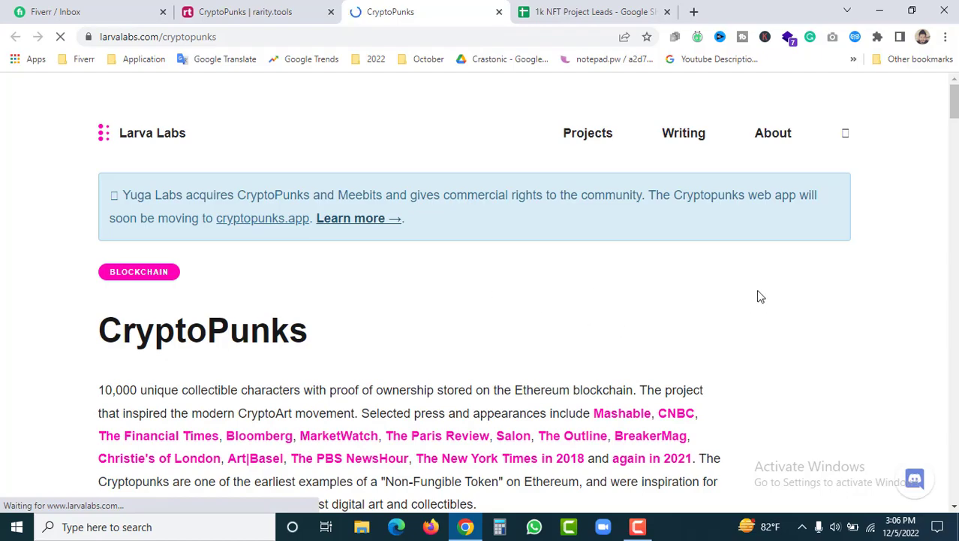
{"action": "scroll", "coordinate": [758, 295], "scroll_direction": "down", "scroll_amount": 15}
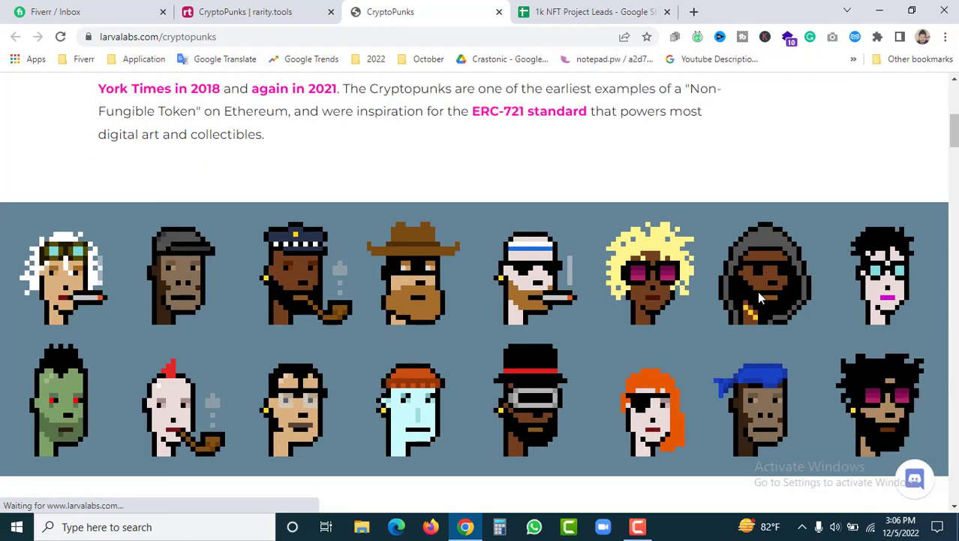
{"action": "scroll", "coordinate": [765, 309], "scroll_direction": "down", "scroll_amount": 20}
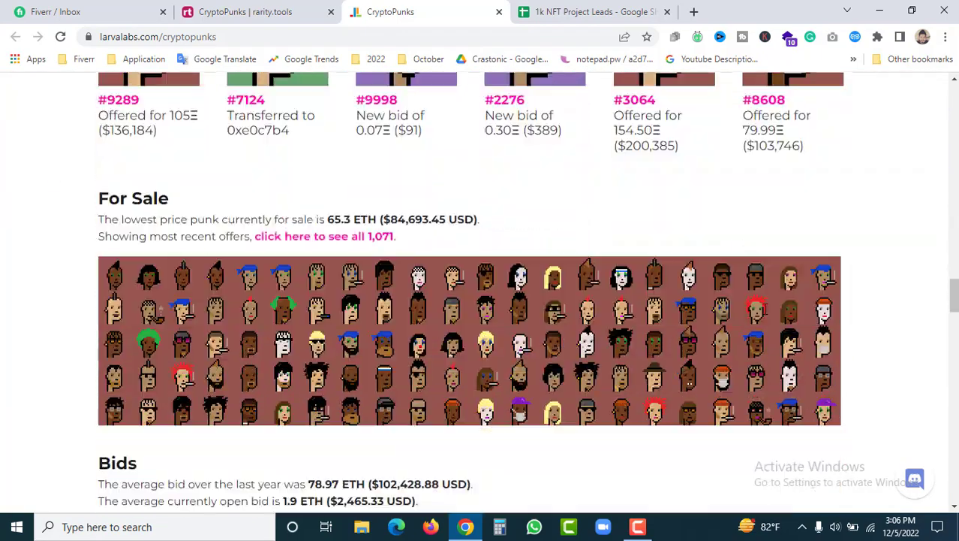
{"action": "scroll", "coordinate": [768, 315], "scroll_direction": "down", "scroll_amount": 10}
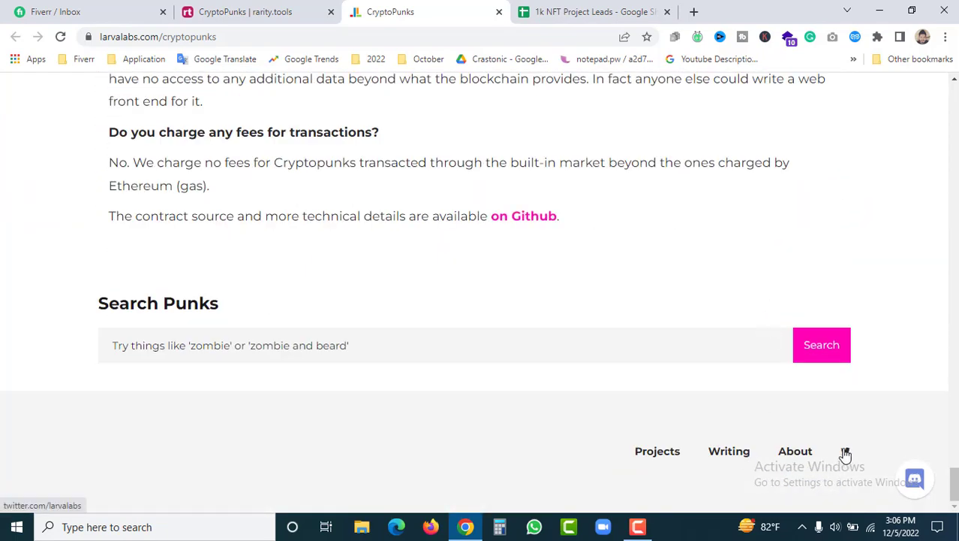
{"action": "scroll", "coordinate": [675, 328], "scroll_direction": "up", "scroll_amount": 1}
{"action": "scroll", "coordinate": [675, 328], "scroll_direction": "up", "scroll_amount": 4}
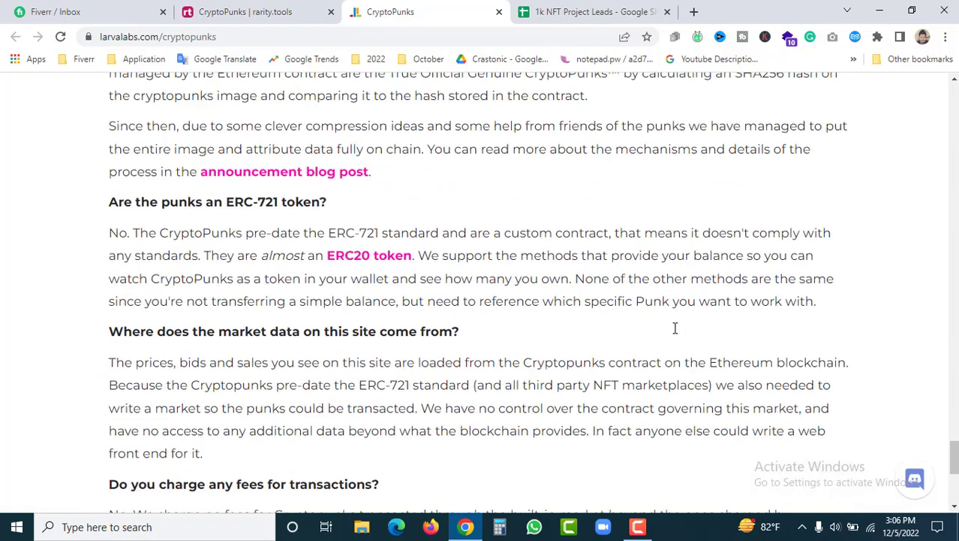
Step: Look through the December 2022 and January 2023 listings on the rarity.tools upcoming NFT sales page
{"action": "scroll", "coordinate": [680, 334], "scroll_direction": "down", "scroll_amount": 5}
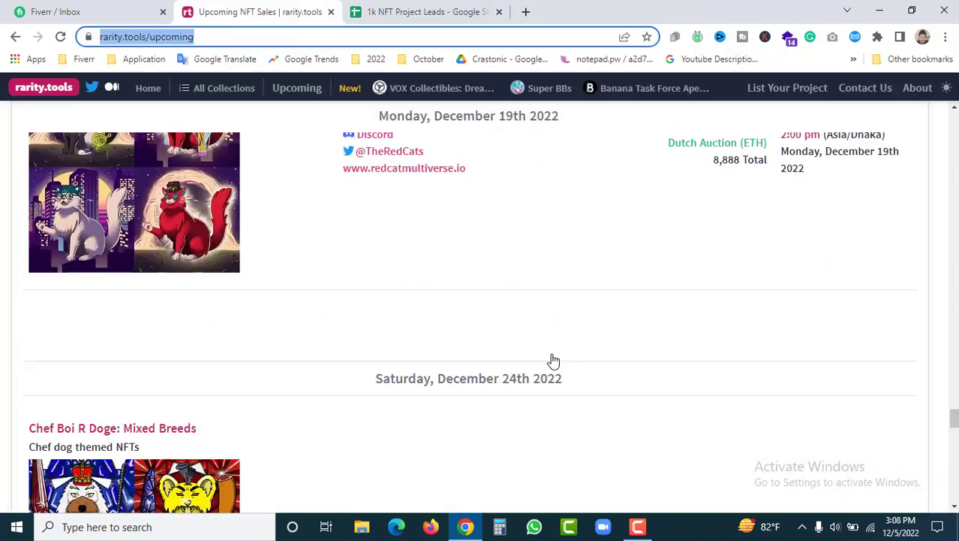
{"action": "scroll", "coordinate": [553, 359], "scroll_direction": "down", "scroll_amount": 7}
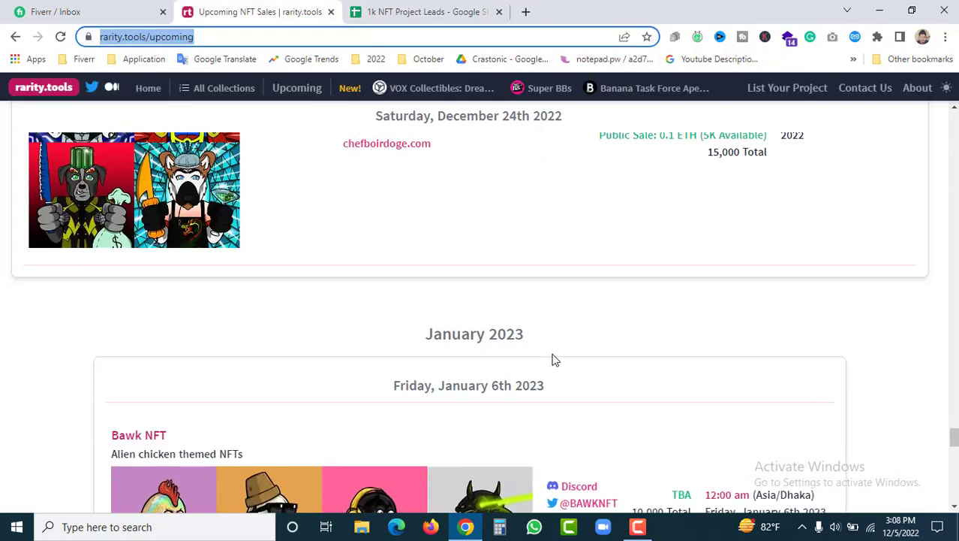
Step: Open the coinsniper.net link from cell A6 of the leads spreadsheet's Working Tools sheet
{"action": "left_click", "coordinate": [412, 9]}
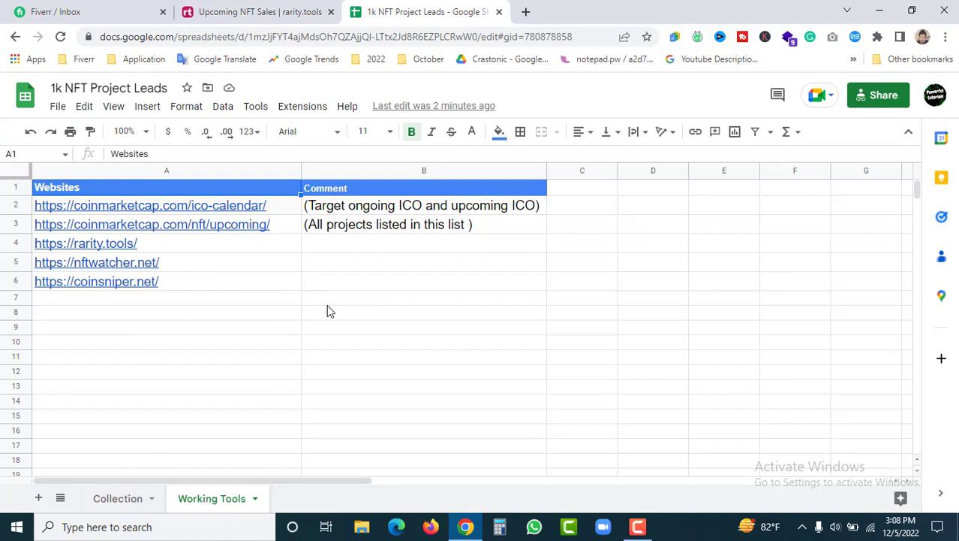
{"action": "left_click", "coordinate": [329, 358]}
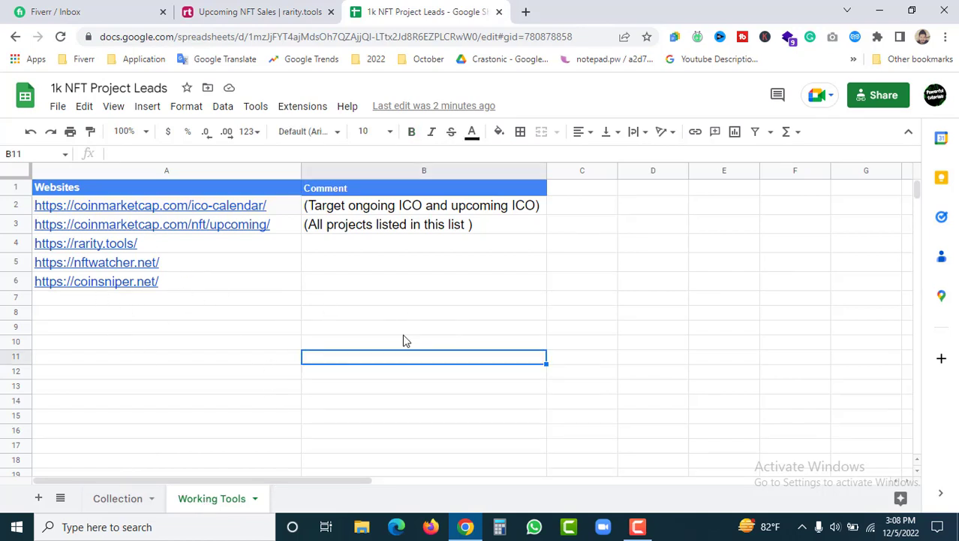
{"action": "left_click", "coordinate": [102, 282]}
{"action": "left_click", "coordinate": [103, 304]}
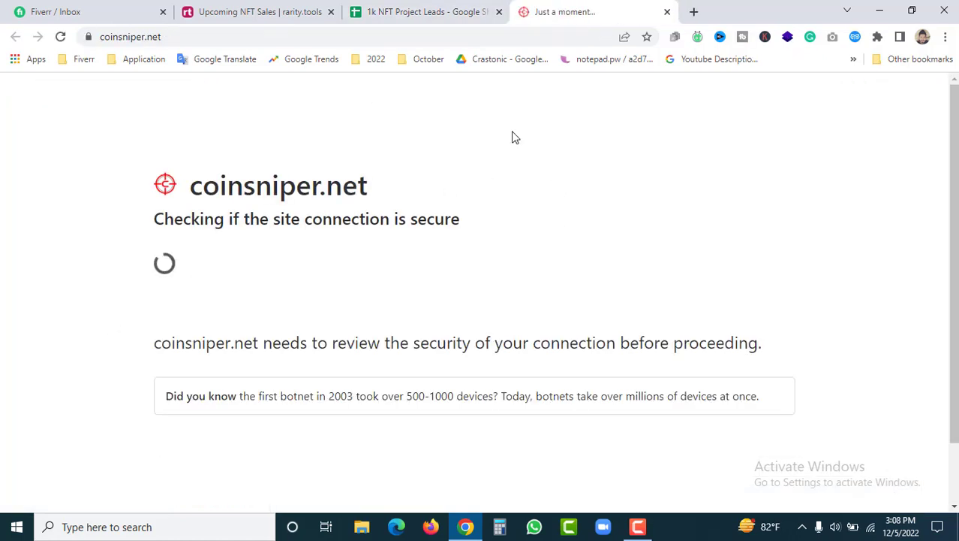
Step: Return to the Working Tools sheet and open the nftwatcher.net link from cell A5
{"action": "left_click", "coordinate": [420, 11]}
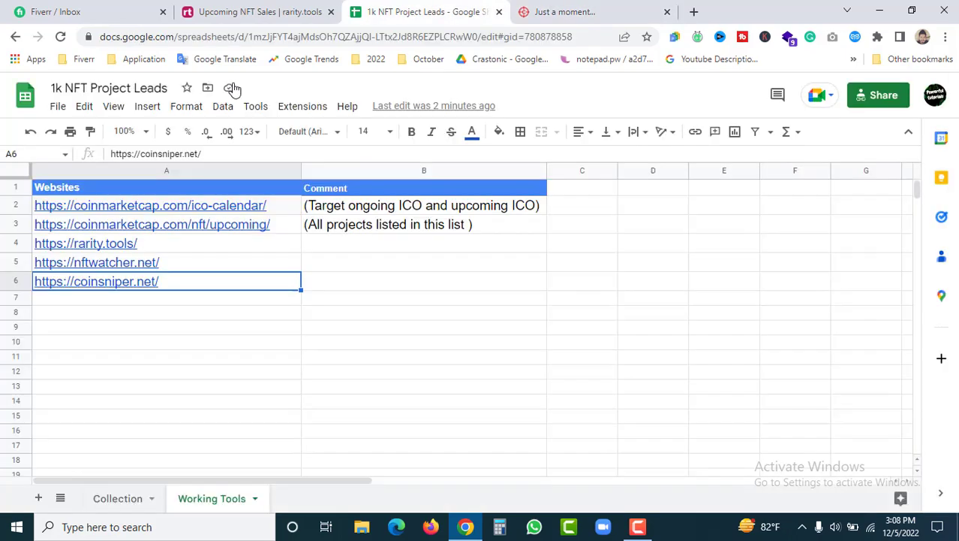
{"action": "left_click", "coordinate": [259, 11]}
{"action": "left_click", "coordinate": [391, 11]}
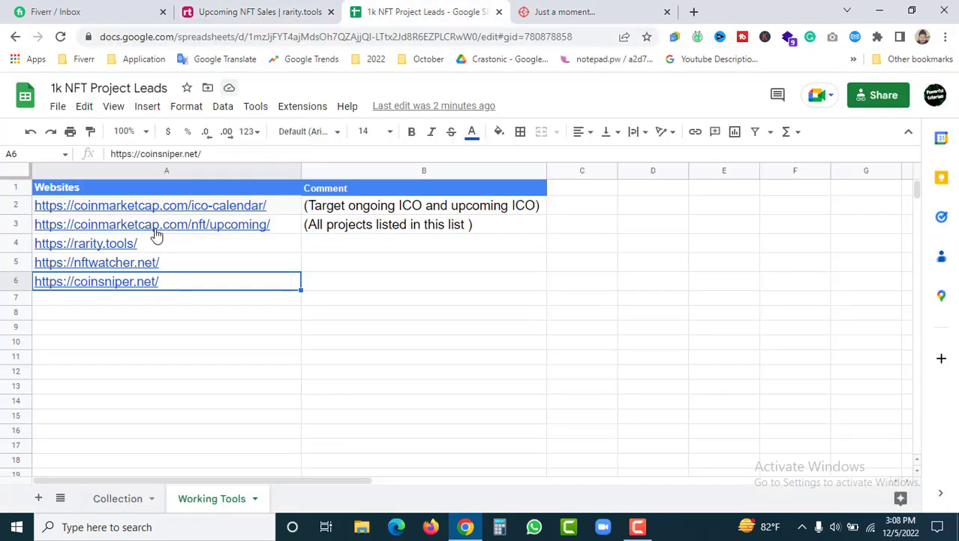
{"action": "left_click", "coordinate": [94, 264]}
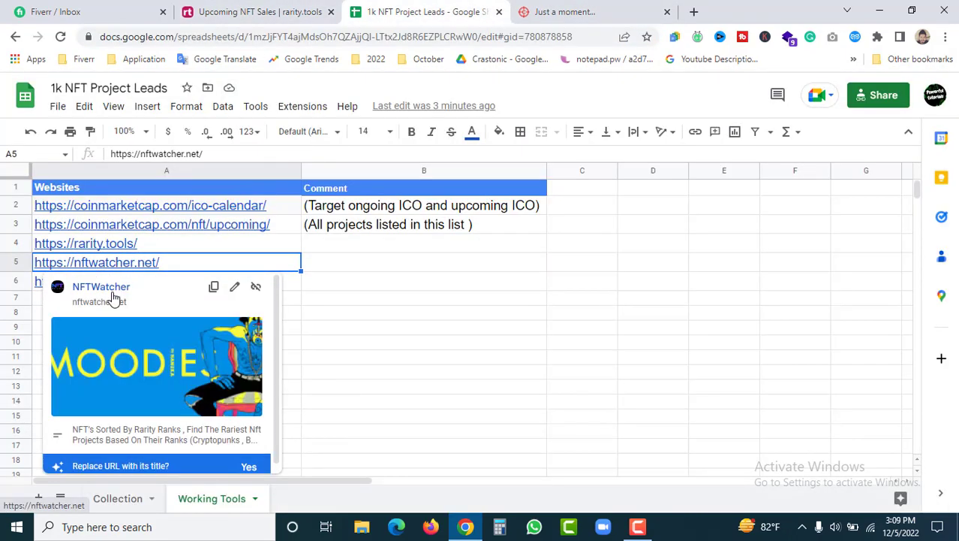
{"action": "left_click", "coordinate": [107, 288]}
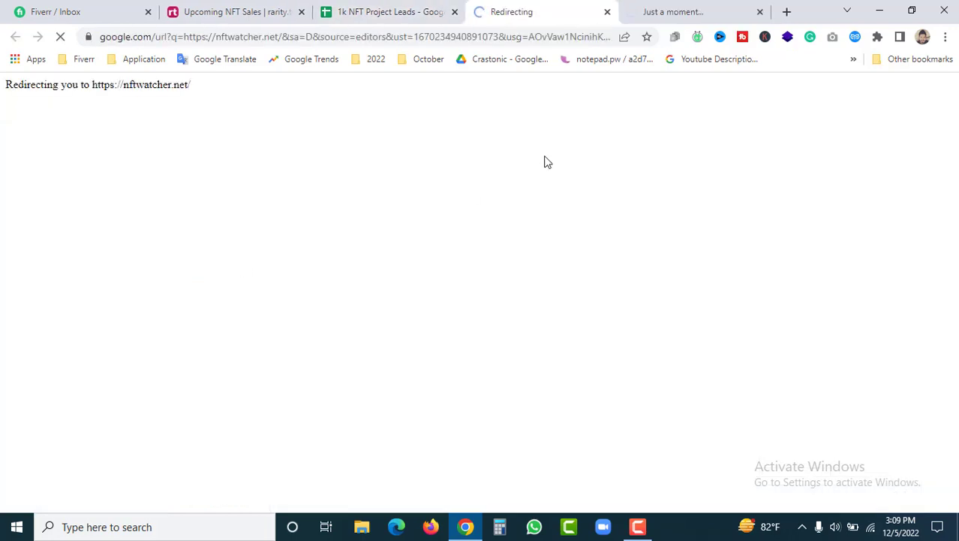
Step: Examine the promoted and best-today coin lists on CoinSniper as another source of project leads
{"action": "left_click", "coordinate": [664, 10]}
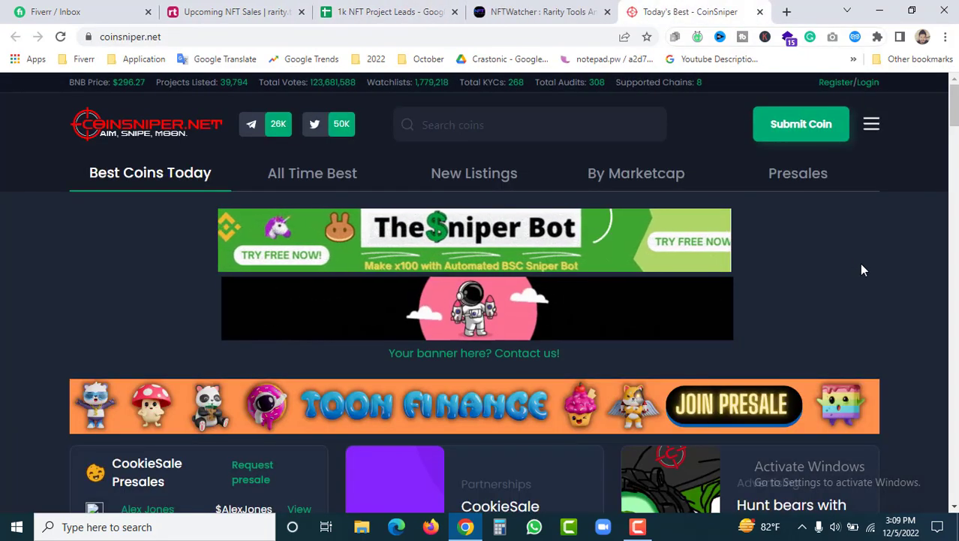
{"action": "scroll", "coordinate": [884, 283], "scroll_direction": "down", "scroll_amount": 10}
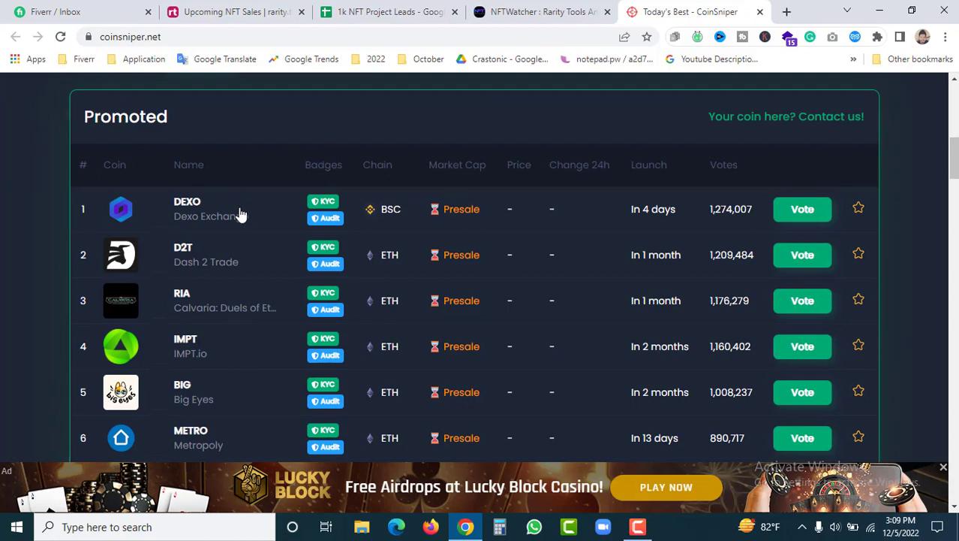
{"action": "scroll", "coordinate": [253, 304], "scroll_direction": "down", "scroll_amount": 13}
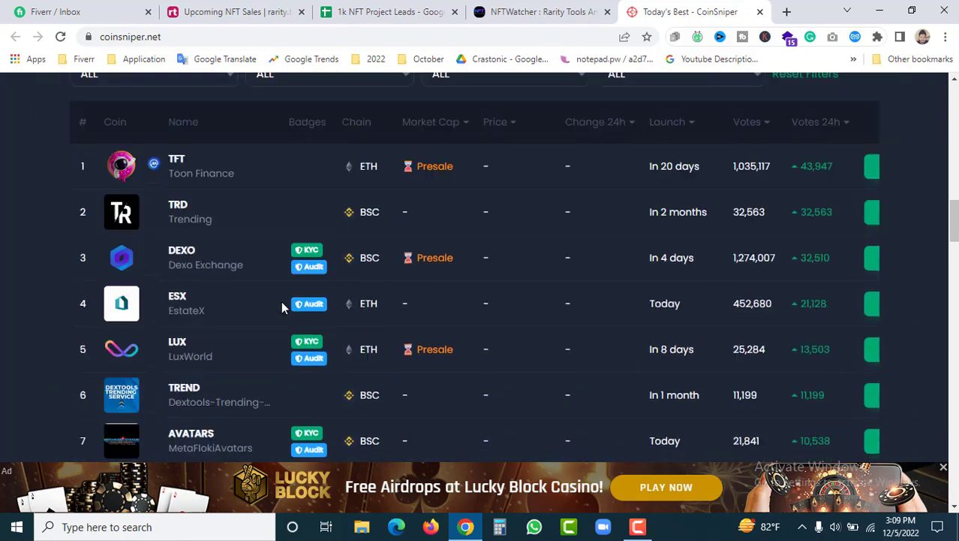
{"action": "scroll", "coordinate": [283, 307], "scroll_direction": "down", "scroll_amount": 8}
{"action": "scroll", "coordinate": [275, 371], "scroll_direction": "up", "scroll_amount": 10}
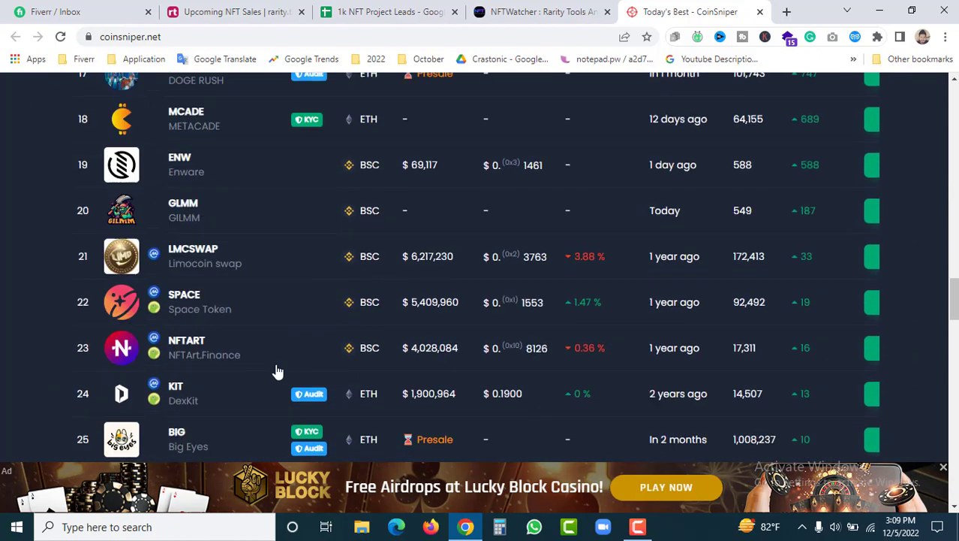
{"action": "scroll", "coordinate": [277, 371], "scroll_direction": "up", "scroll_amount": 12}
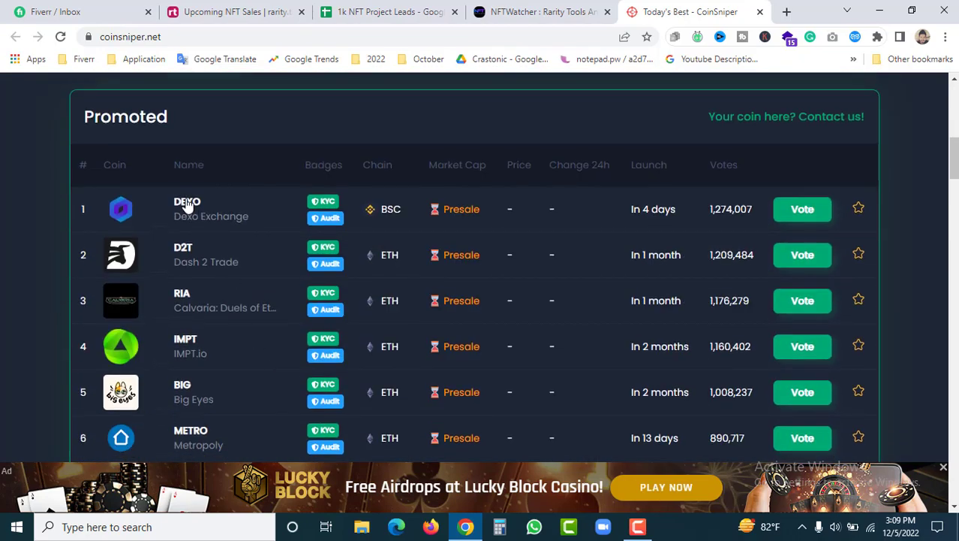
Step: Open the Dexo Exchange coin page from CoinSniper's promoted list and dismiss the disclaimer
{"action": "left_click", "coordinate": [187, 204]}
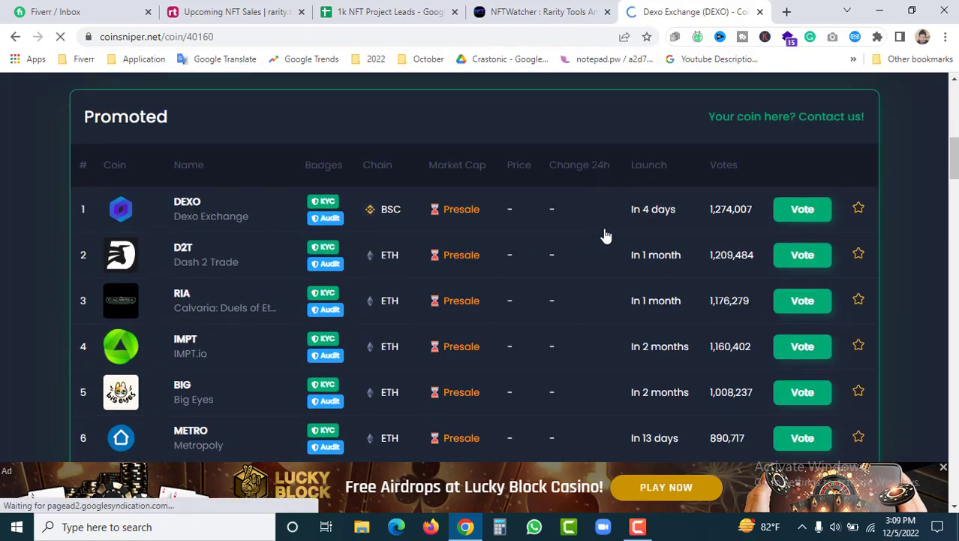
{"action": "scroll", "coordinate": [672, 317], "scroll_direction": "down", "scroll_amount": 2}
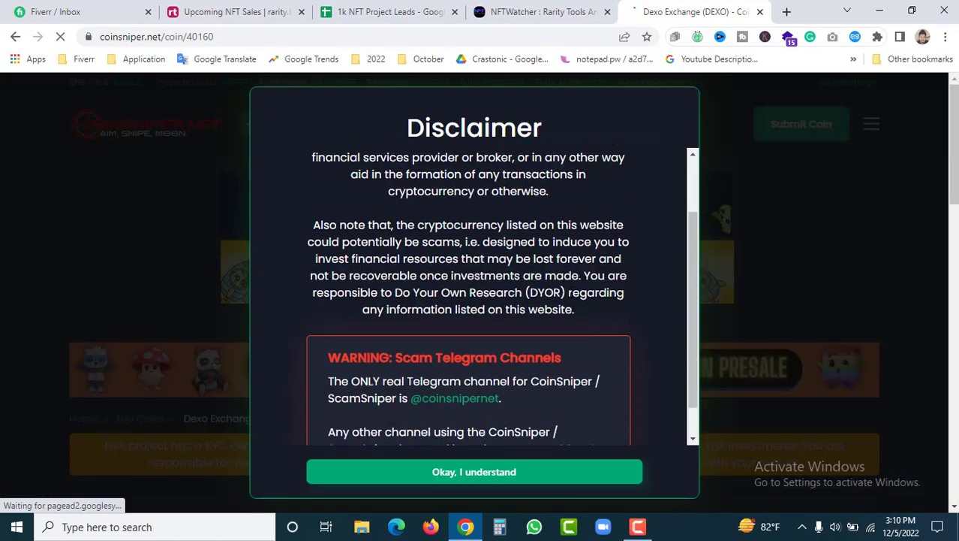
{"action": "left_click", "coordinate": [897, 313]}
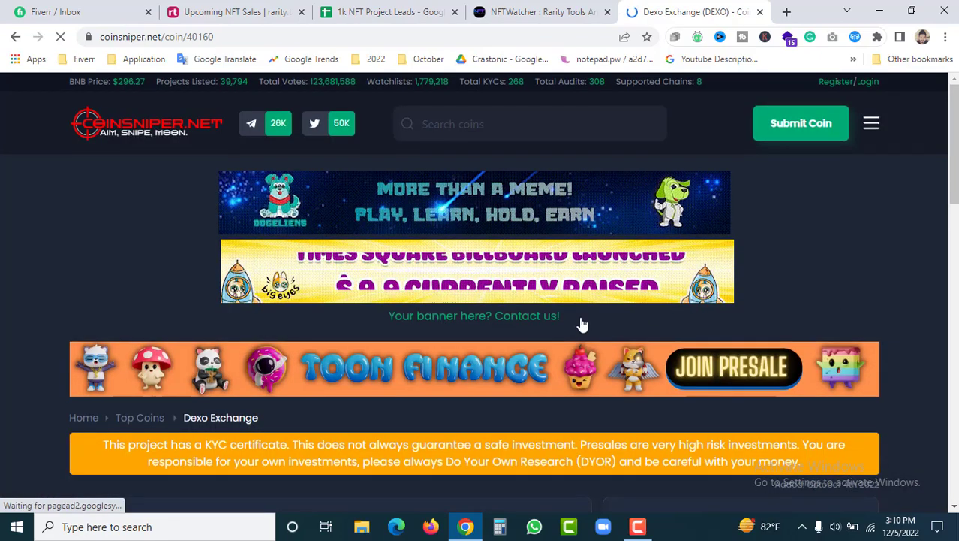
{"action": "scroll", "coordinate": [578, 206], "scroll_direction": "down", "scroll_amount": 5}
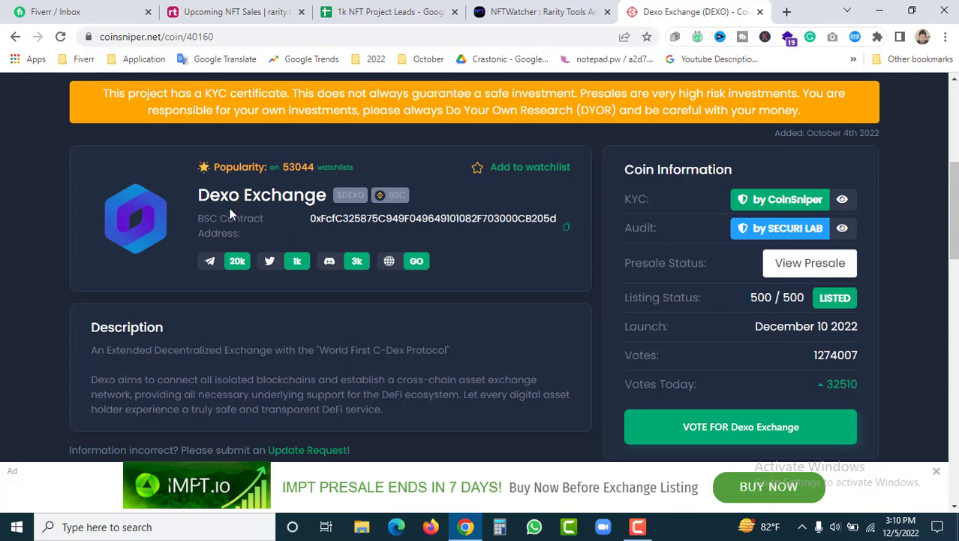
Step: Check the Dexo Exchange name and social links on its coin page, and switch to the NFTWatcher site
{"action": "left_click_drag", "start_coordinate": [200, 194], "coordinate": [323, 196]}
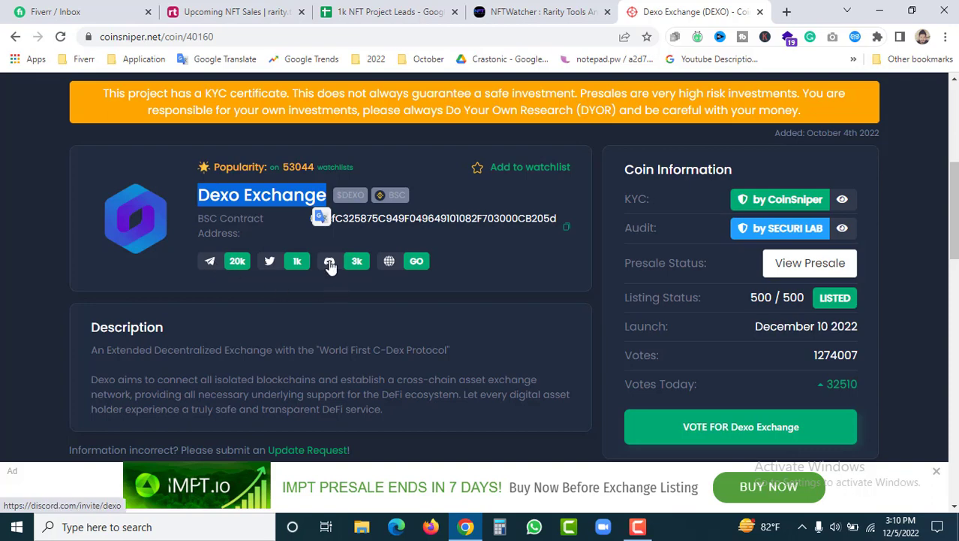
{"action": "left_click", "coordinate": [590, 299]}
{"action": "key", "text": "ctrl+shift+Tab"}
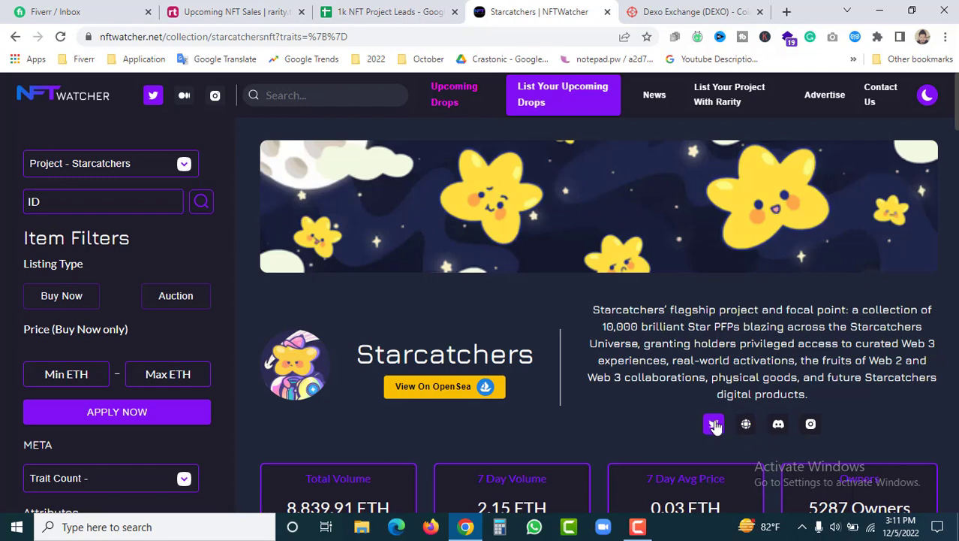
Step: Compare the Starcatchers collection details on NFTWatcher with the columns of the Collection leads sheet
{"action": "left_click", "coordinate": [386, 11]}
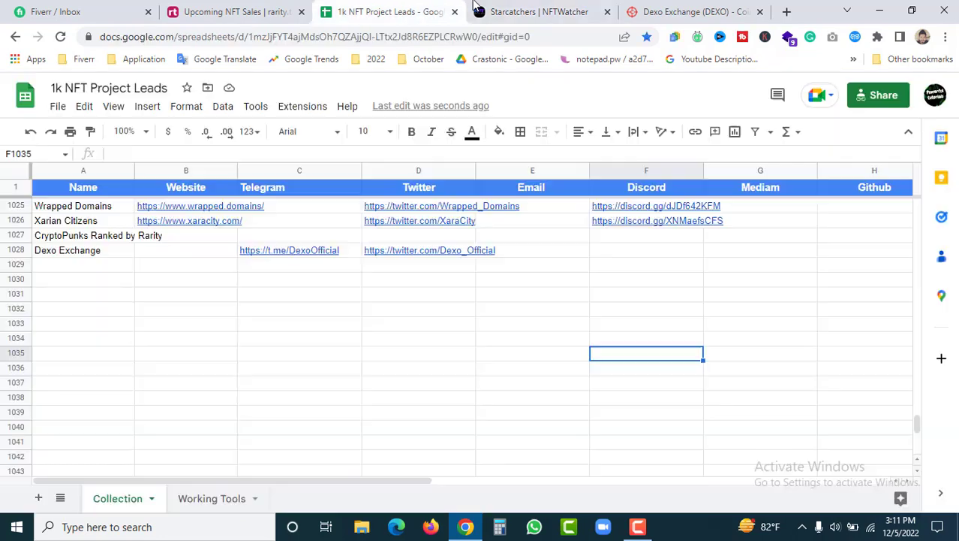
{"action": "left_click", "coordinate": [515, 10]}
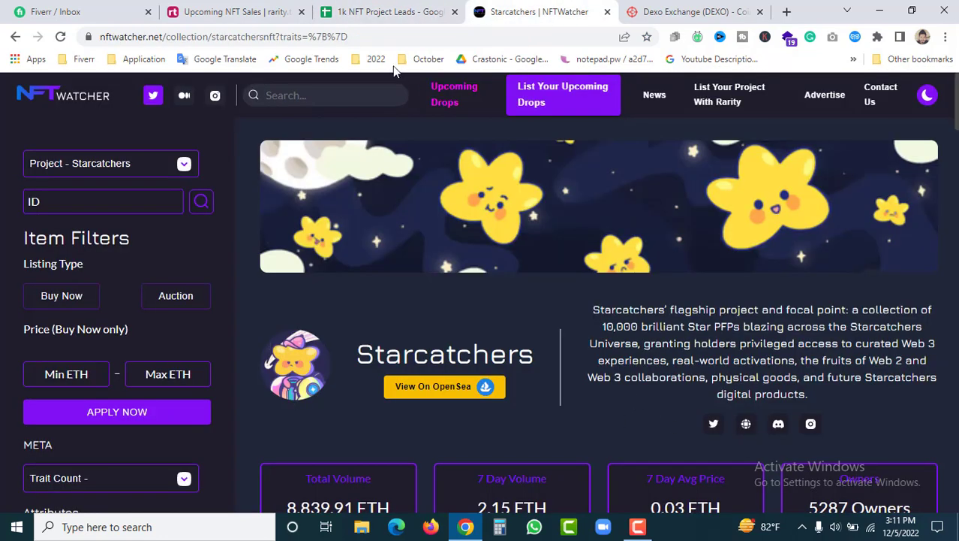
{"action": "left_click", "coordinate": [391, 12]}
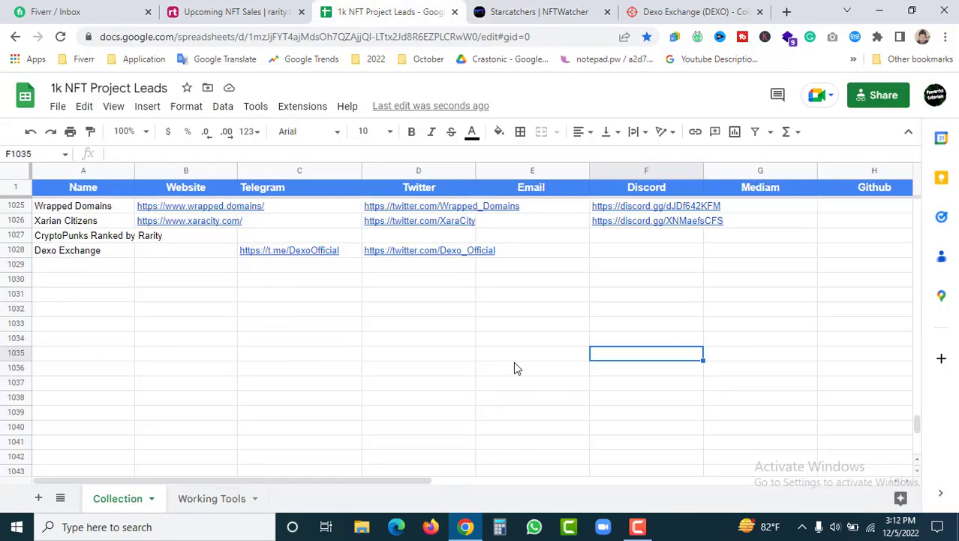
{"action": "key", "text": "ctrl+Tab"}
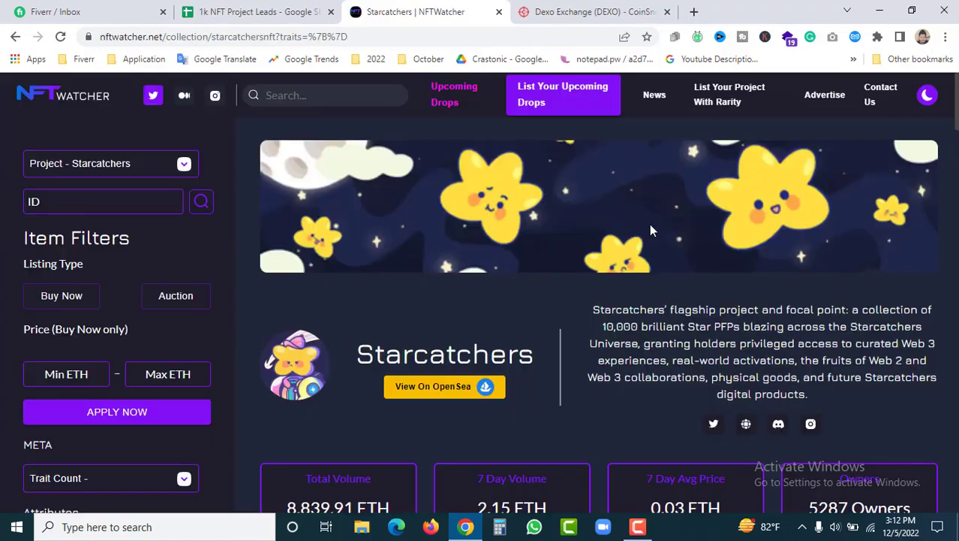
Step: Examine the Dexo Exchange page on CoinSniper, including its social links, description, coin information and Twitter feed
{"action": "left_click", "coordinate": [584, 12]}
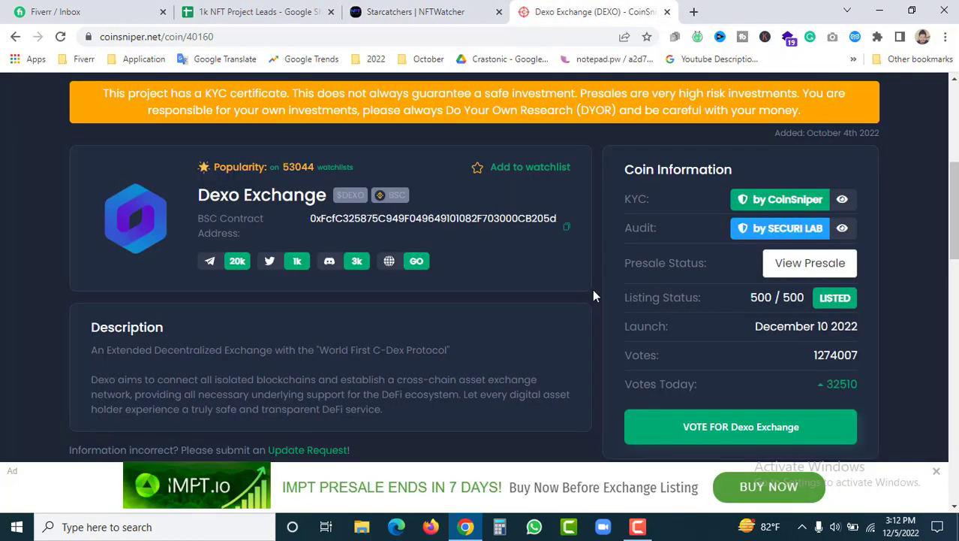
{"action": "scroll", "coordinate": [592, 294], "scroll_direction": "up", "scroll_amount": 5}
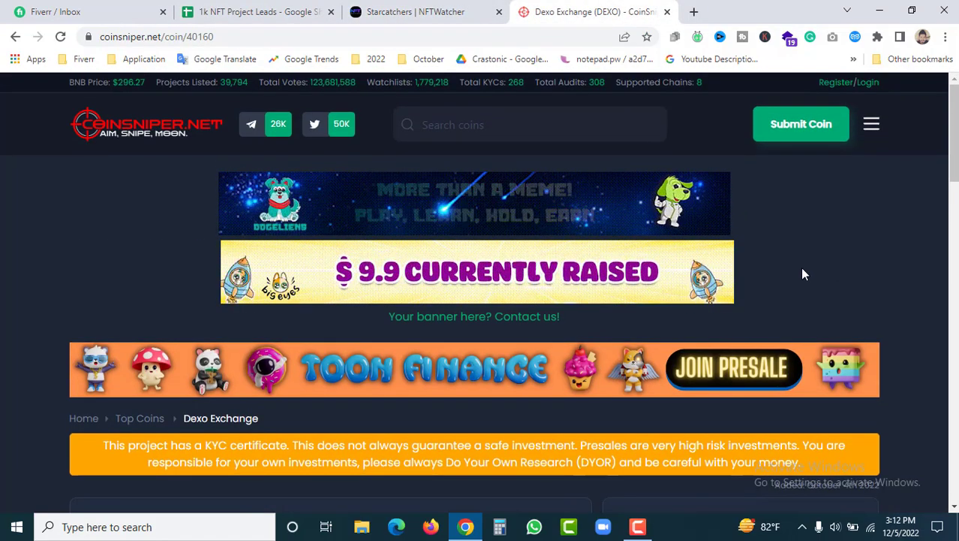
{"action": "scroll", "coordinate": [919, 283], "scroll_direction": "down", "scroll_amount": 5}
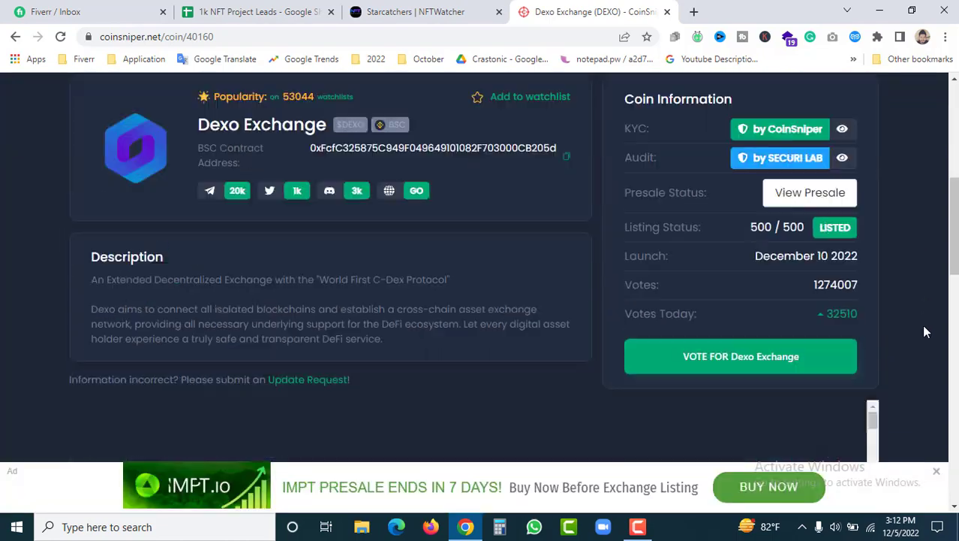
{"action": "scroll", "coordinate": [922, 324], "scroll_direction": "down", "scroll_amount": 4}
{"action": "scroll", "coordinate": [922, 324], "scroll_direction": "up", "scroll_amount": 4}
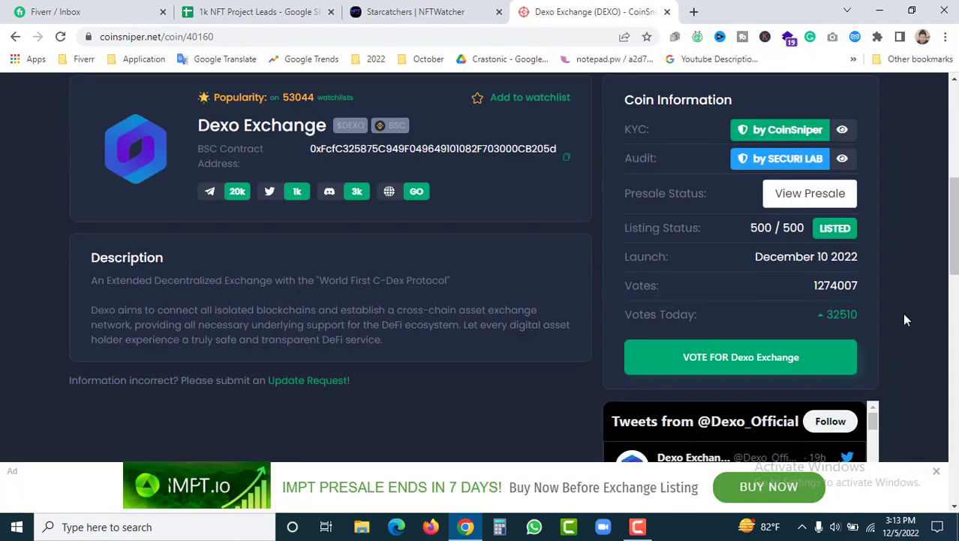
{"action": "scroll", "coordinate": [904, 312], "scroll_direction": "up", "scroll_amount": 5}
{"action": "scroll", "coordinate": [904, 289], "scroll_direction": "down", "scroll_amount": 2}
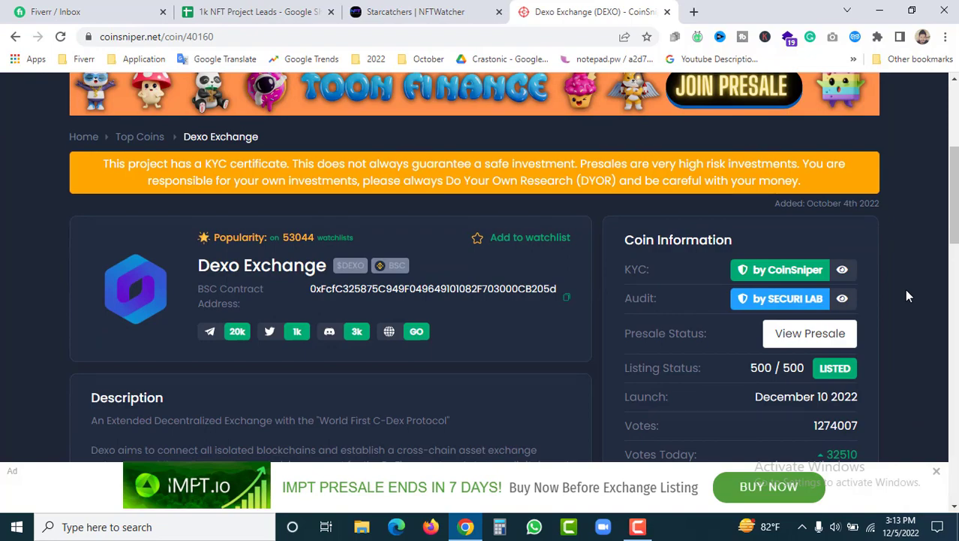
{"action": "scroll", "coordinate": [908, 312], "scroll_direction": "down", "scroll_amount": 5}
{"action": "scroll", "coordinate": [908, 312], "scroll_direction": "up", "scroll_amount": 4}
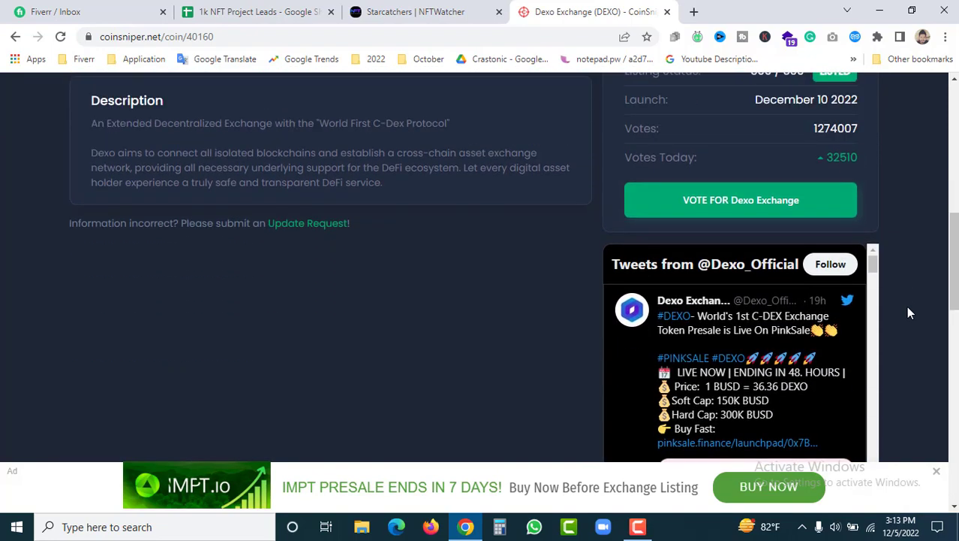
{"action": "scroll", "coordinate": [903, 322], "scroll_direction": "up", "scroll_amount": 2}
{"action": "scroll", "coordinate": [904, 322], "scroll_direction": "up", "scroll_amount": 4}
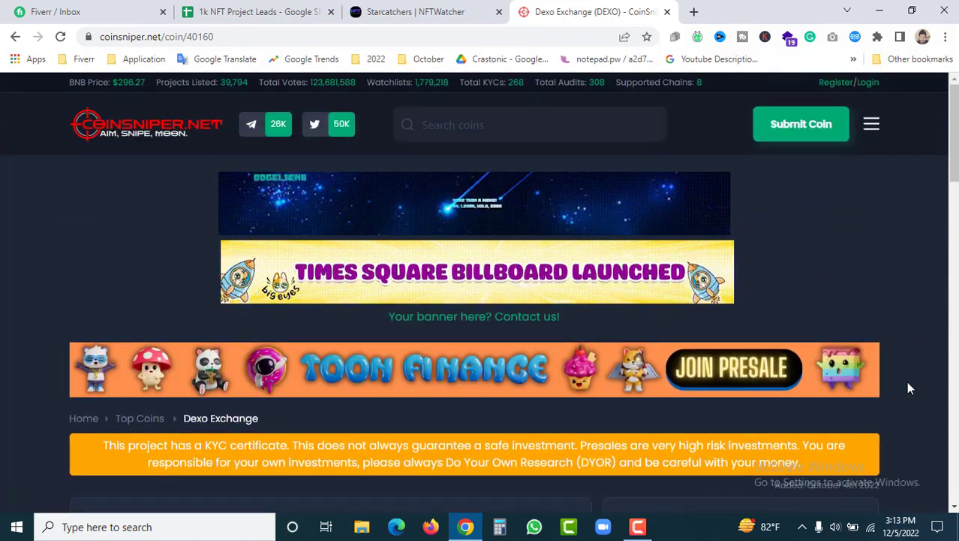
{"action": "scroll", "coordinate": [908, 383], "scroll_direction": "down", "scroll_amount": 3}
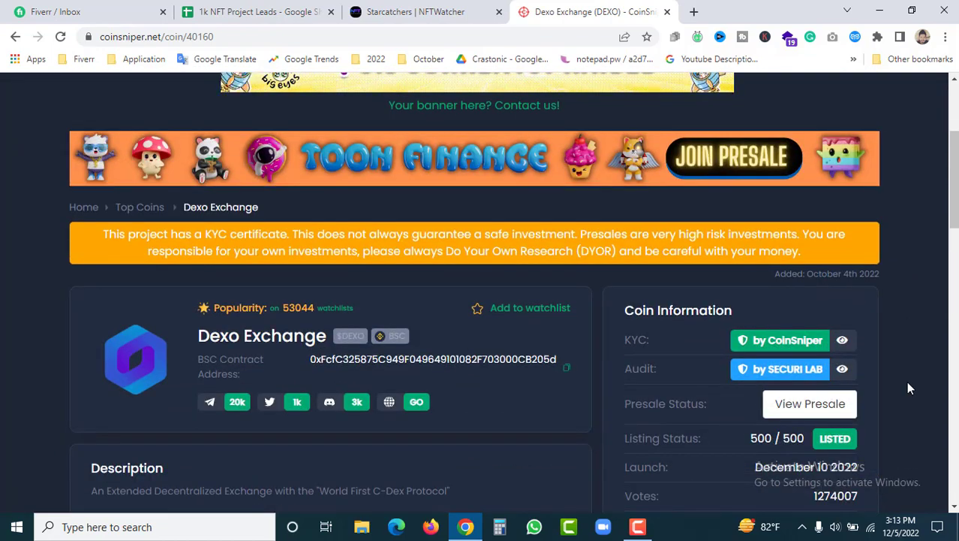
{"action": "scroll", "coordinate": [908, 387], "scroll_direction": "up", "scroll_amount": 3}
Step: Review the Starcatchers page on NFTWatcher against the leads list, and return to the 1k NFT Project Leads spreadsheet
{"action": "left_click", "coordinate": [421, 15]}
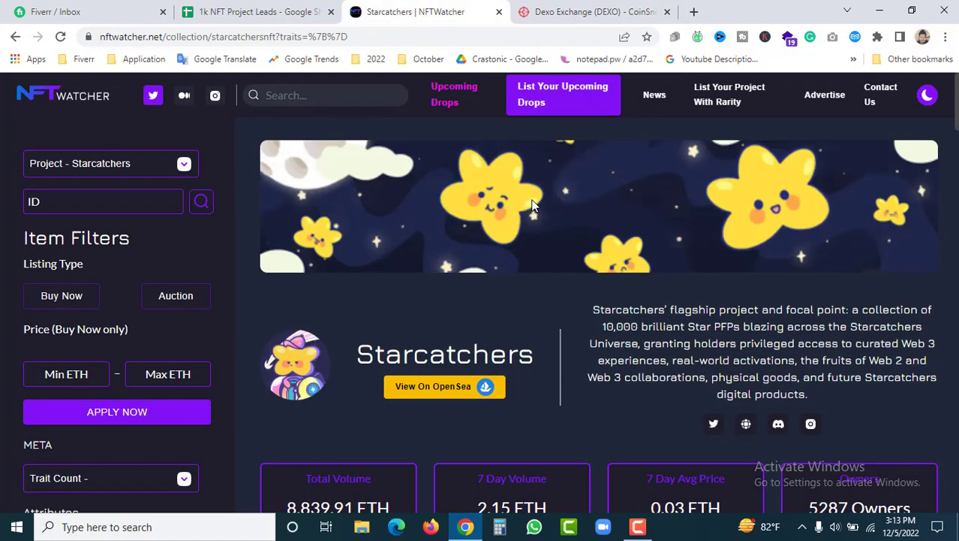
{"action": "left_click", "coordinate": [246, 12]}
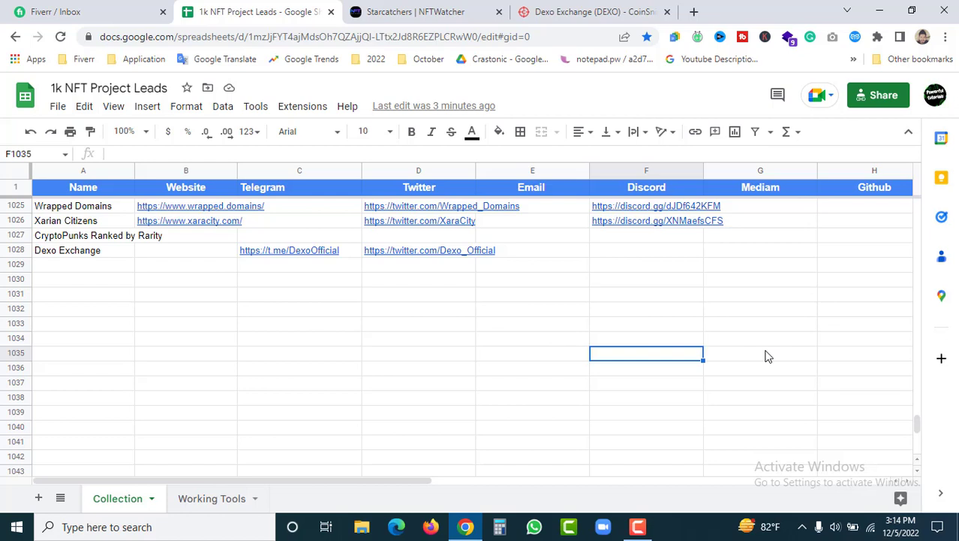
{"action": "left_click", "coordinate": [425, 11]}
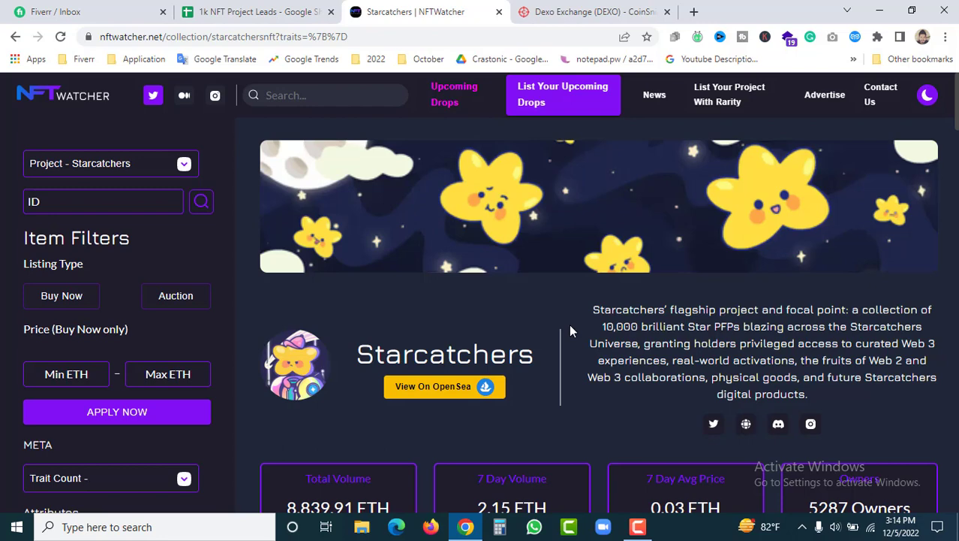
{"action": "left_click", "coordinate": [293, 9]}
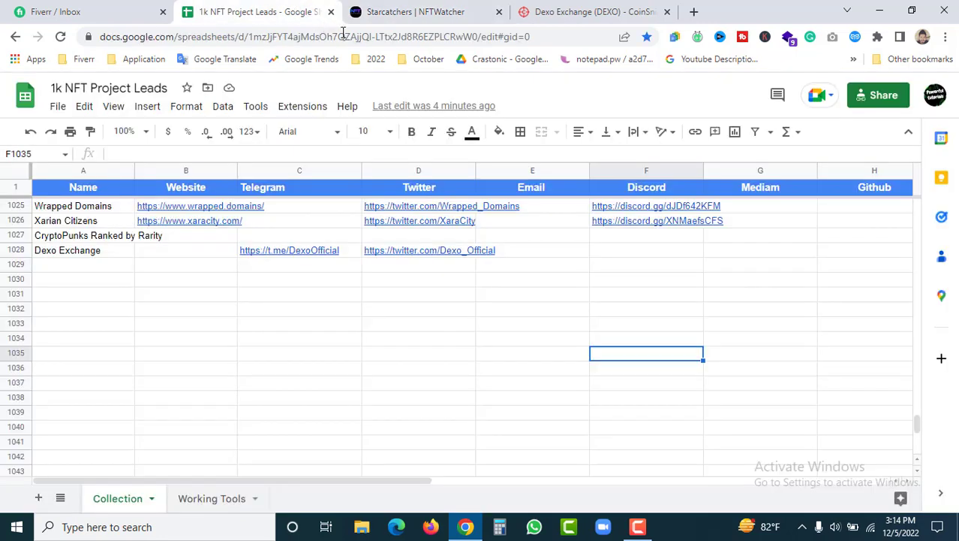